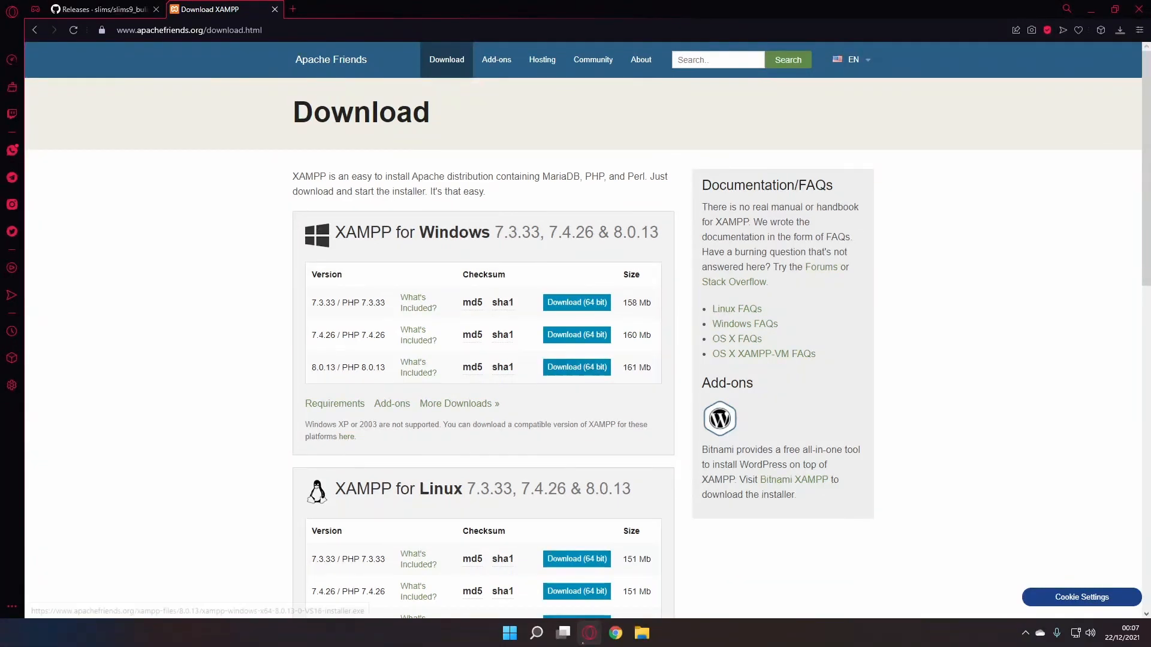
# - Download the 64-bit XAMPP 8.0.13 Windows installer and save it to Downloads
pyautogui.click(577, 366)
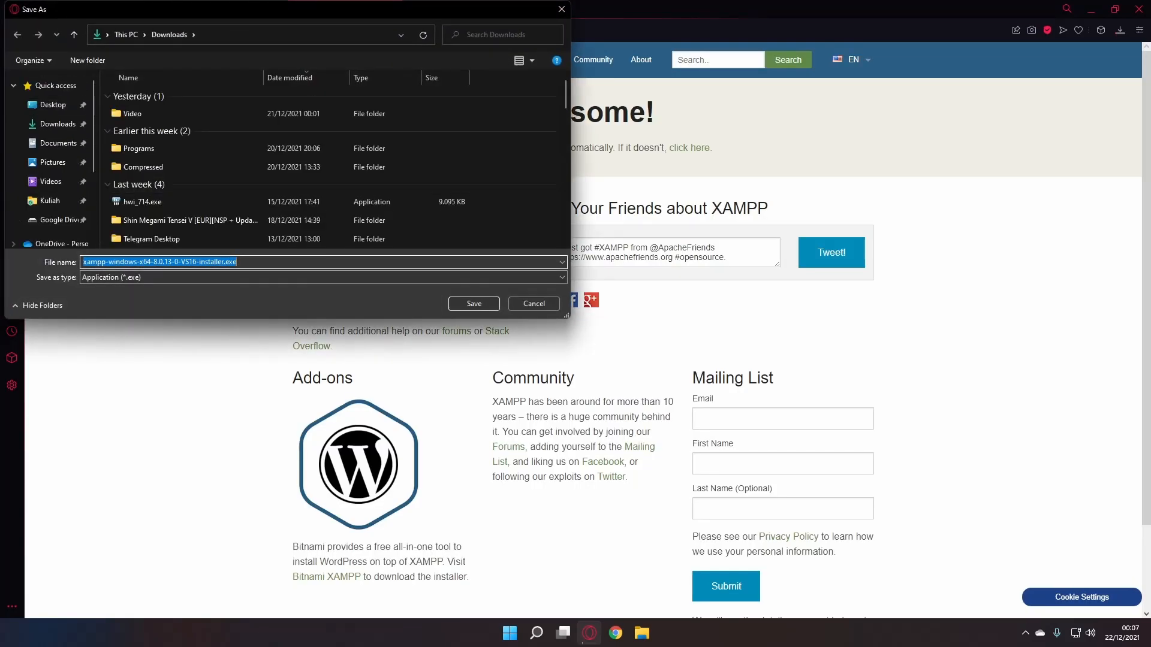
pyautogui.press('Return')
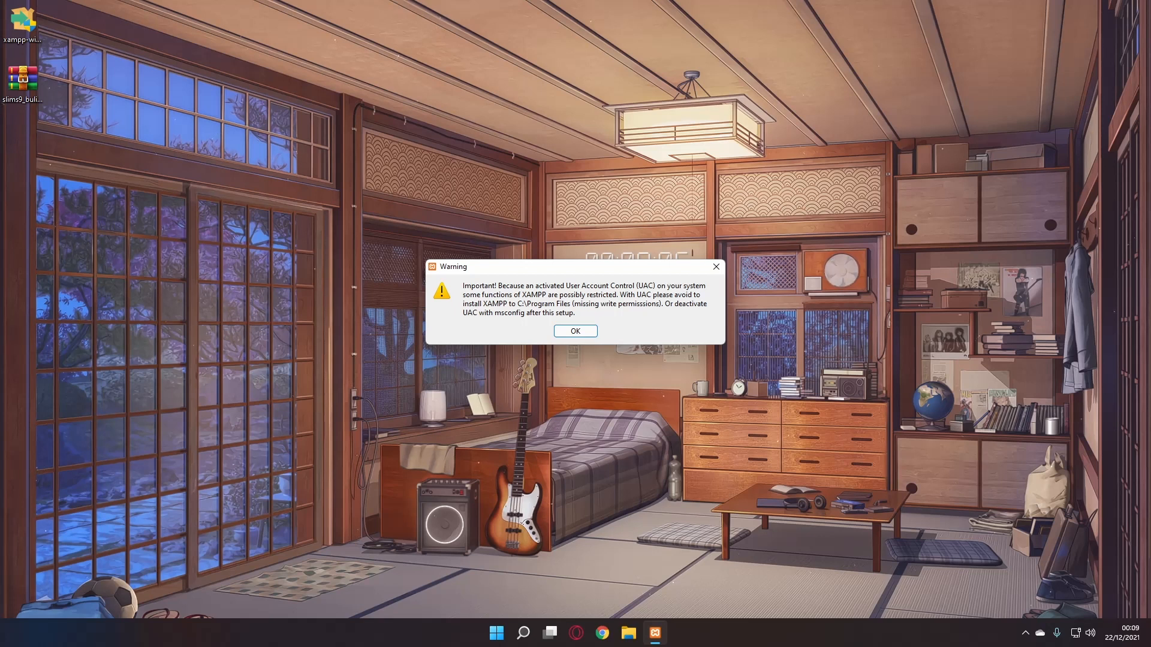
# - Accept the UAC warning and install XAMPP into C:\xampp with default components and English
pyautogui.press('Return')
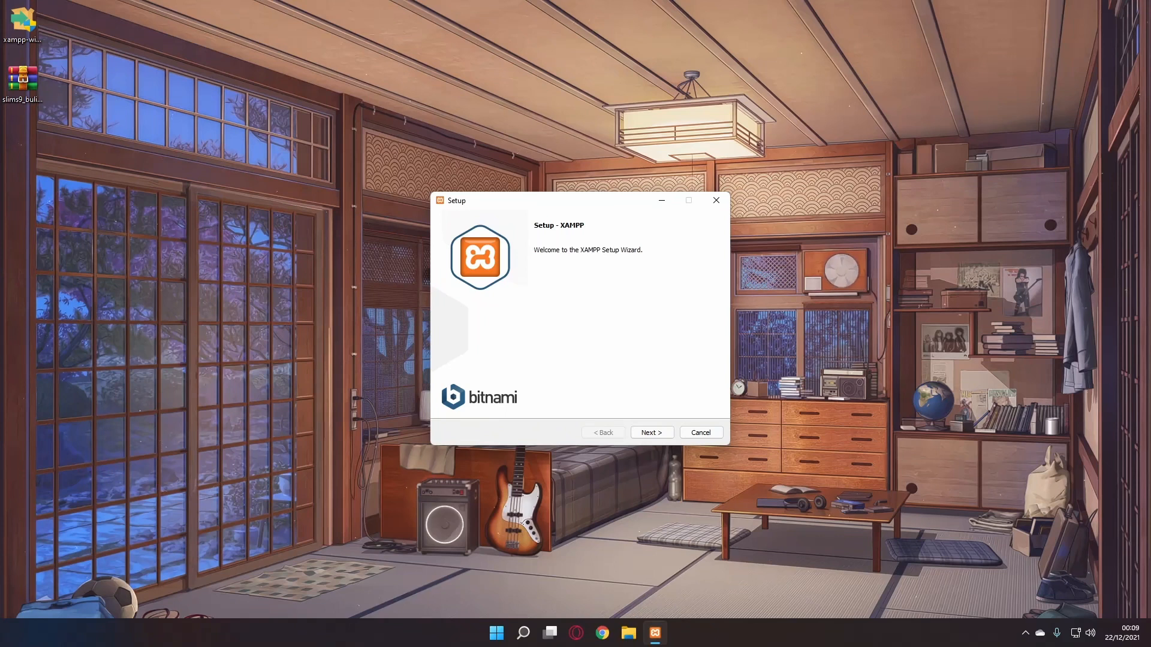
pyautogui.press('Return')
pyautogui.press('Return')
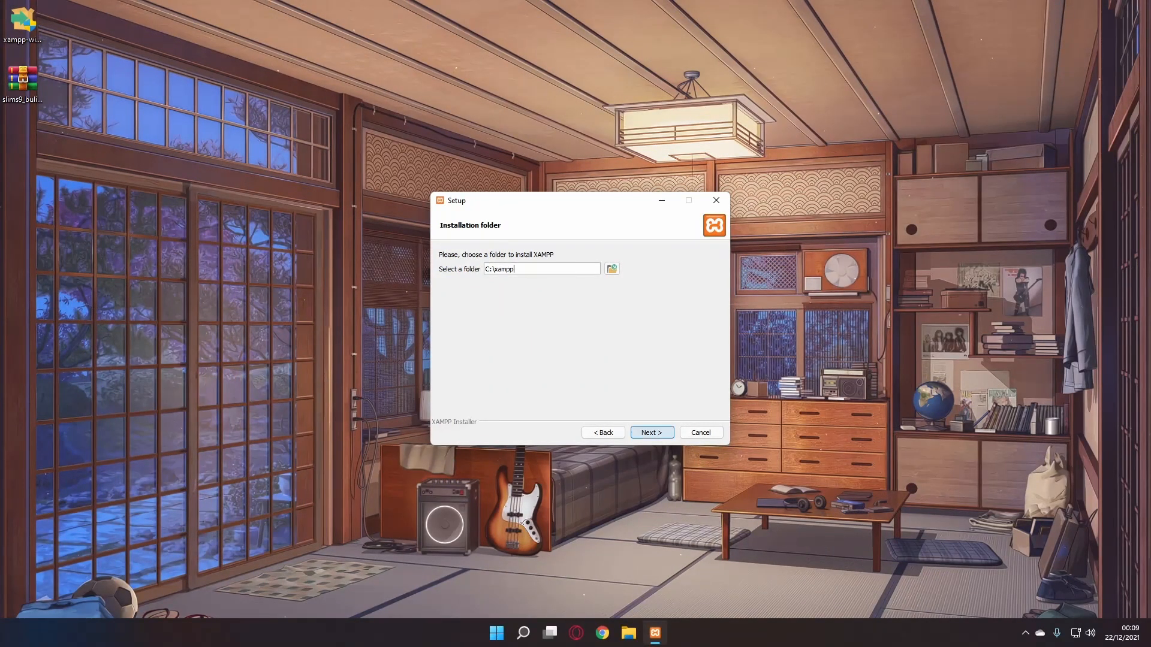
pyautogui.press('Return')
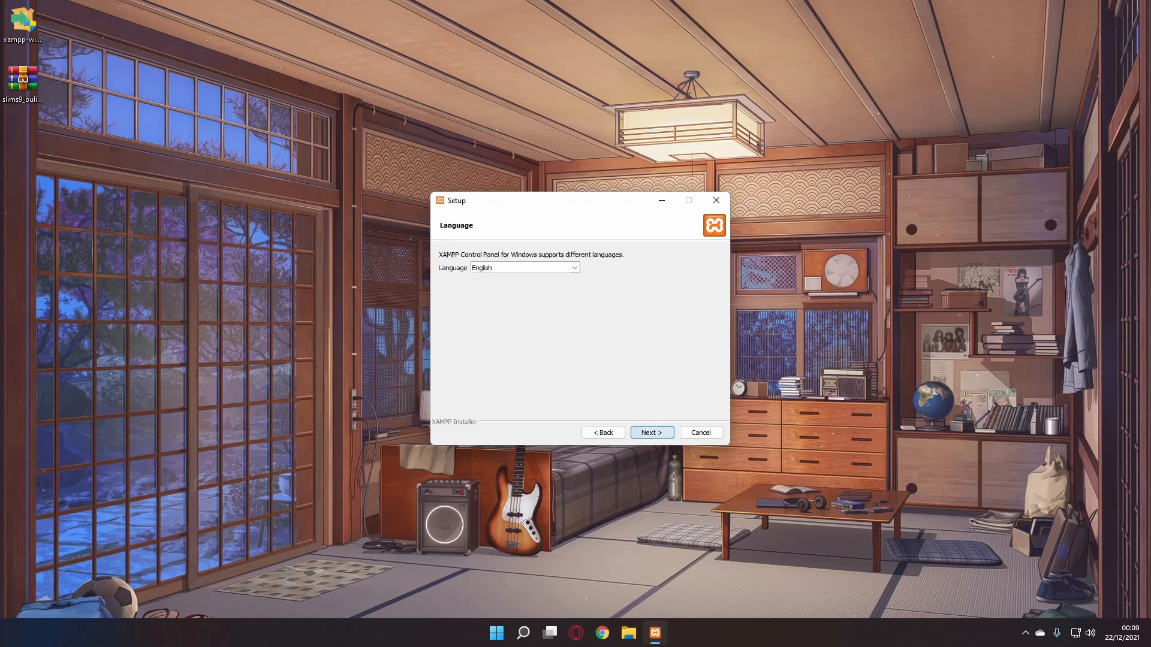
pyautogui.press('Return')
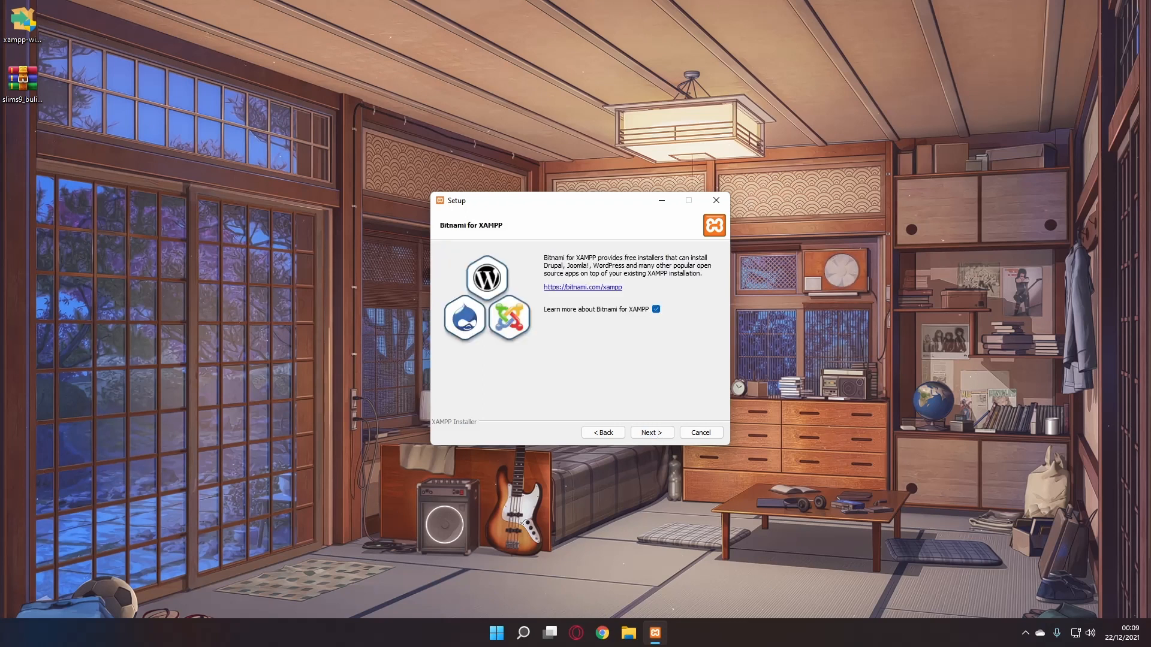
pyautogui.press('Return')
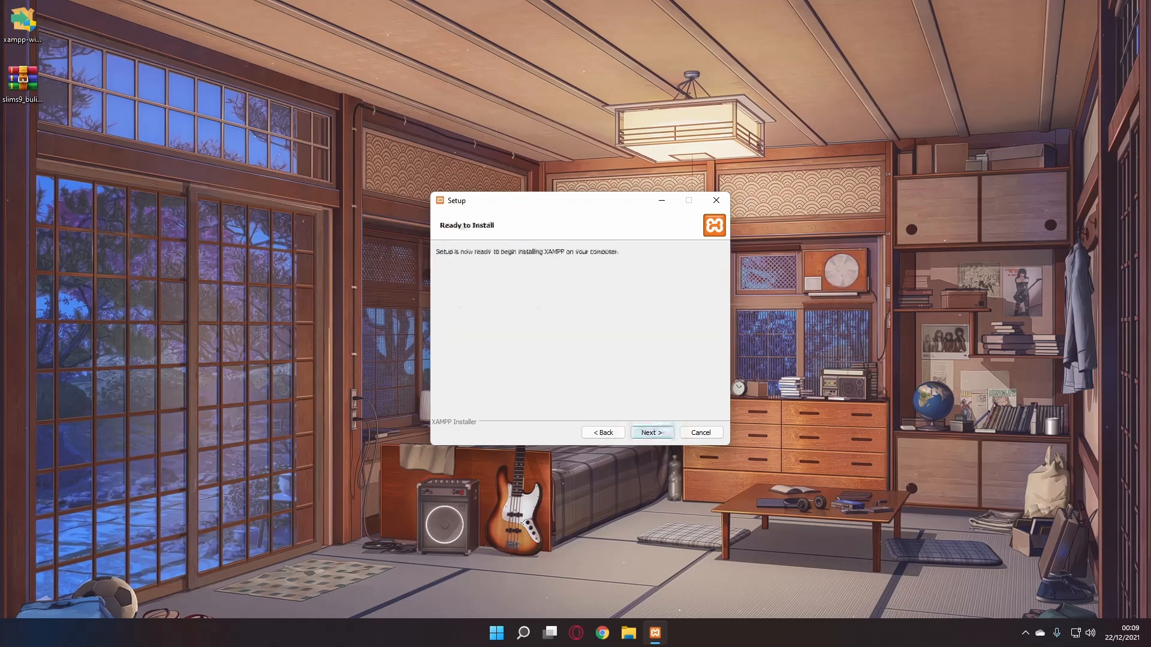
pyautogui.press('Return')
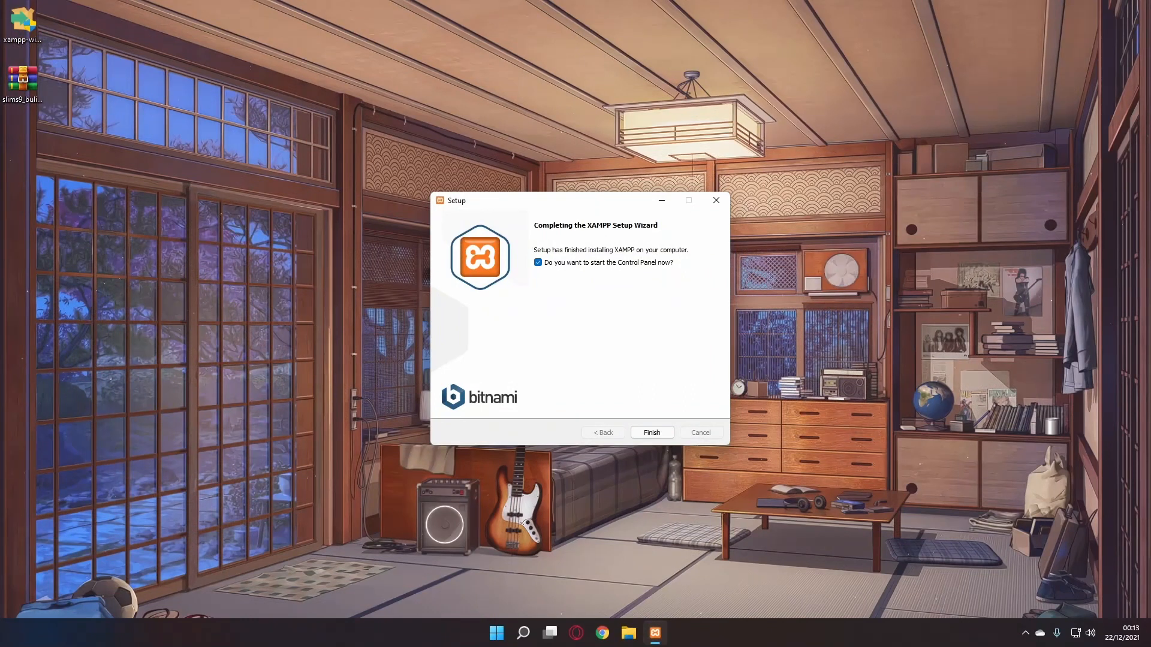
# - Finish setup, start Apache and MySQL, and allow MySQL through the Windows firewall
pyautogui.press('Return')
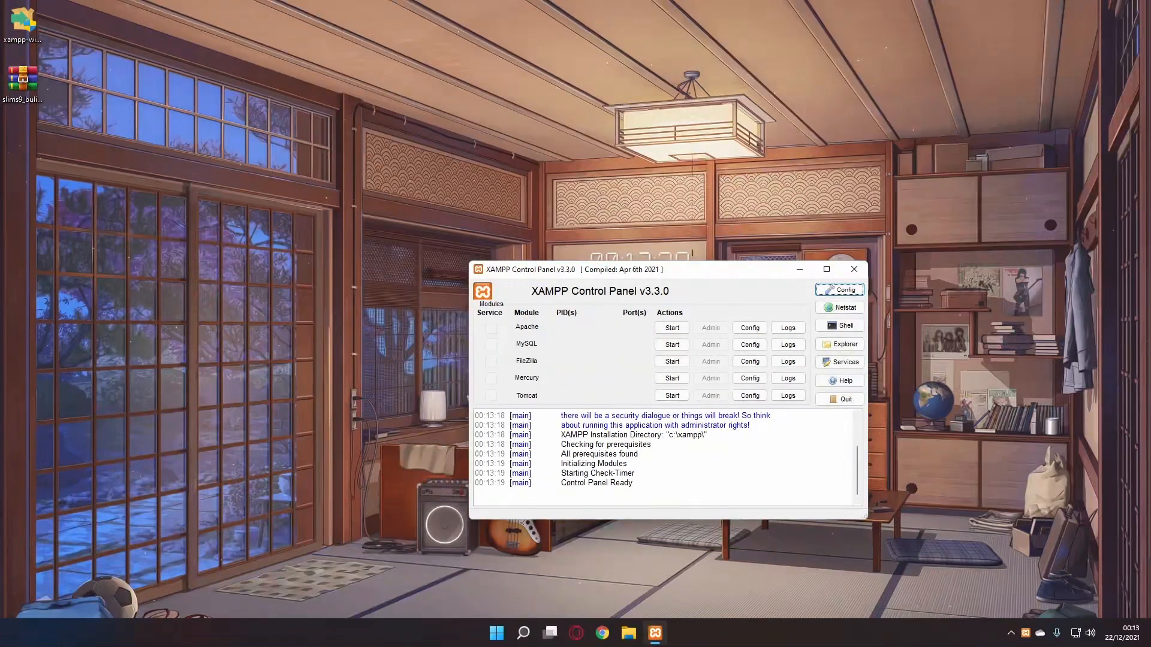
pyautogui.click(671, 327)
pyautogui.click(671, 344)
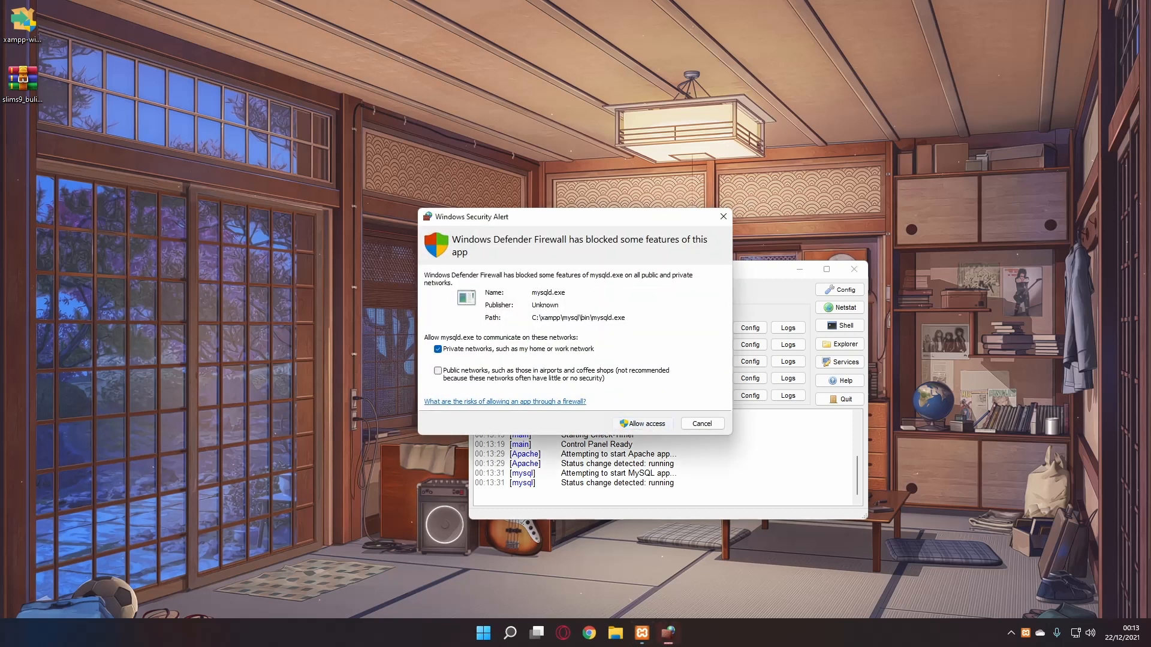
pyautogui.click(642, 423)
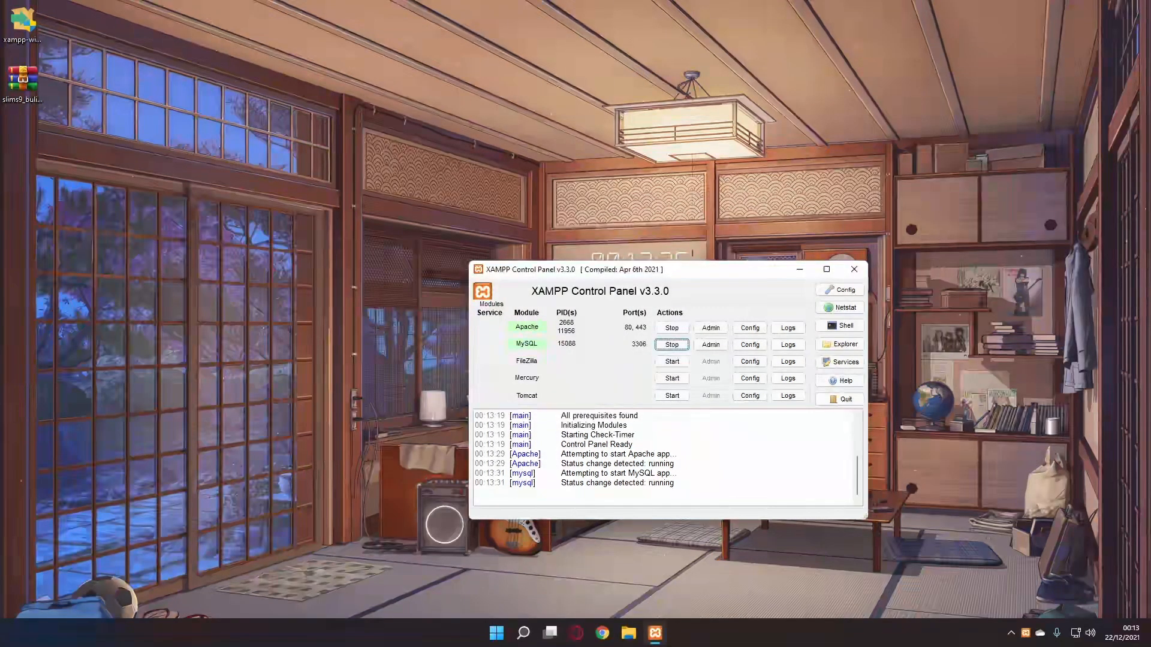
pyautogui.moveTo(612, 273)
pyautogui.mouseDown()
pyautogui.moveTo(442, 220)
pyautogui.moveTo(610, 252)
pyautogui.mouseUp()
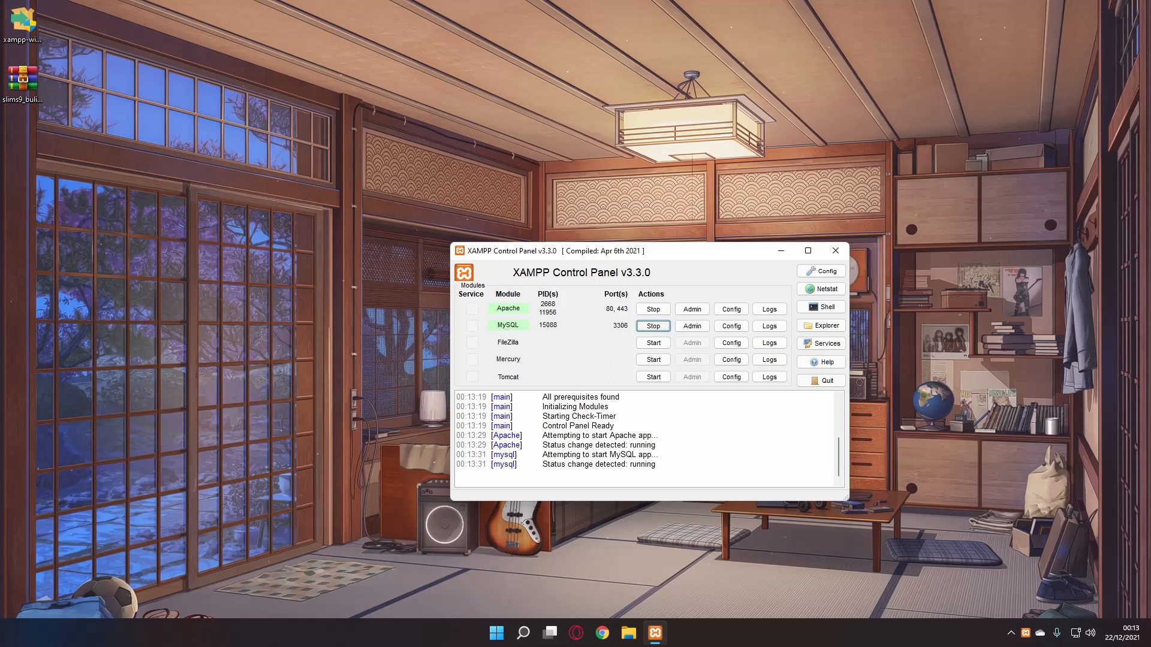
# - Extract the slims9_bulian-9.4.2 folder from the zip archive to the desktop
pyautogui.press('super+d')
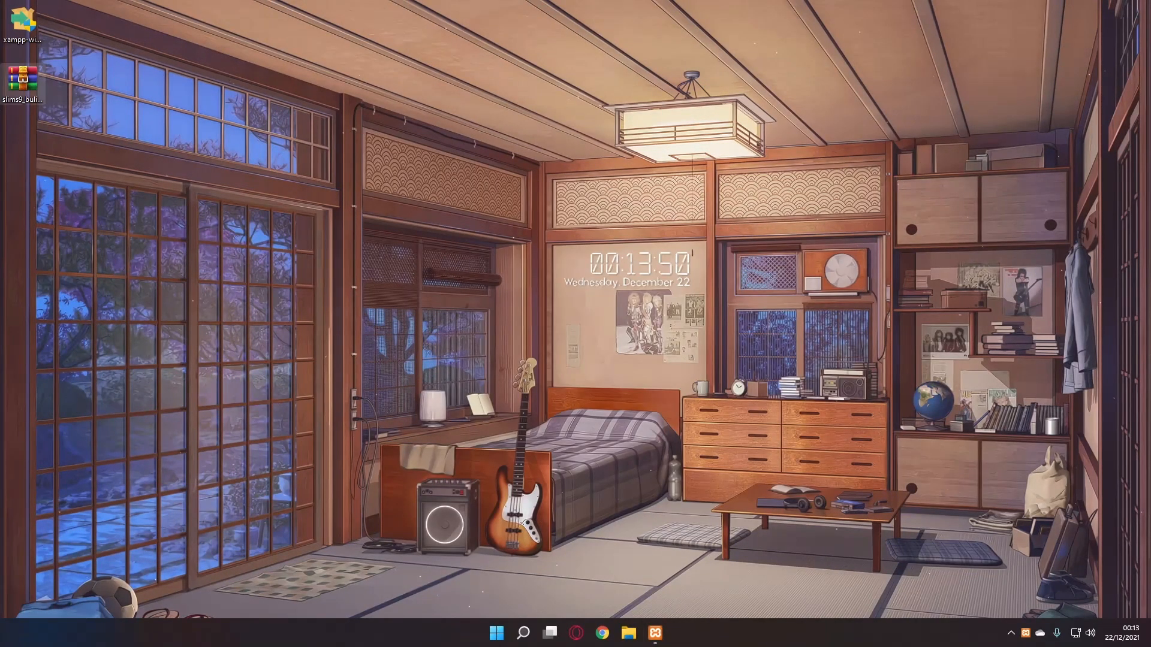
pyautogui.press('Return')
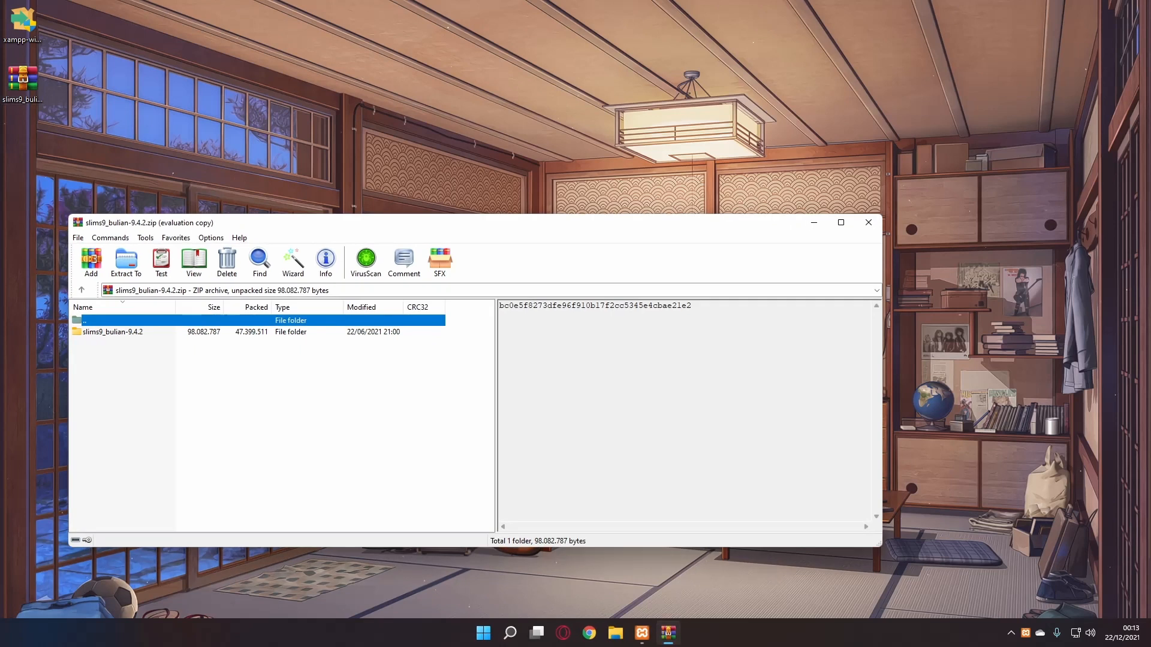
pyautogui.moveTo(263, 225); pyautogui.dragTo(428, 192)
pyautogui.press('Down')
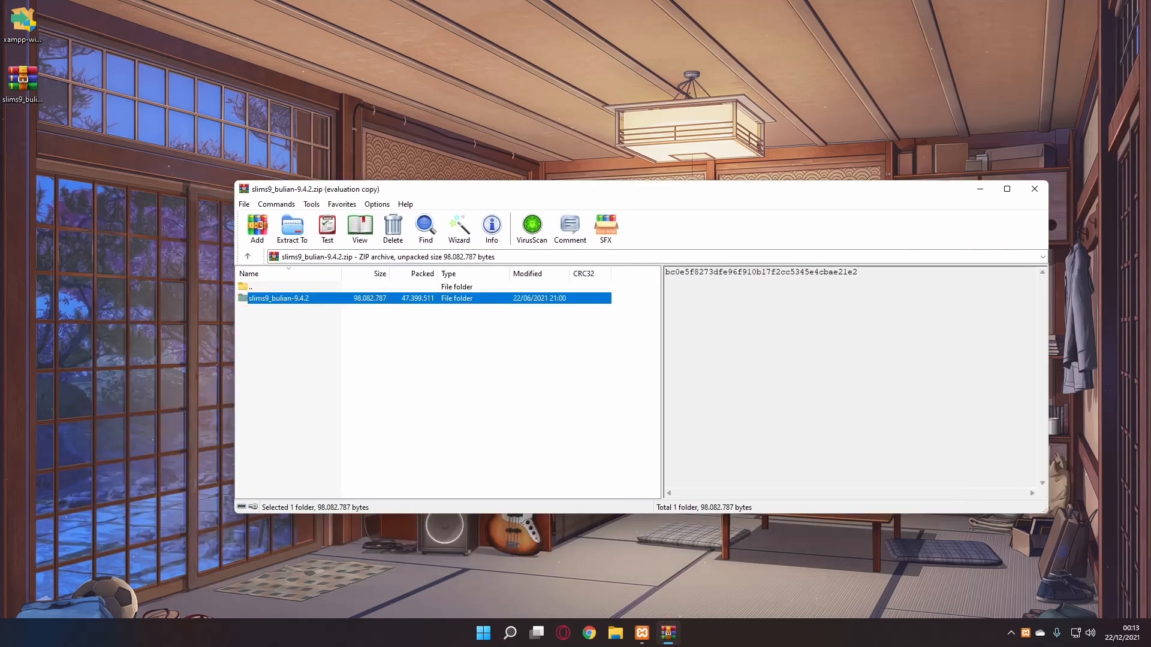
pyautogui.hotkey('alt', 'w')
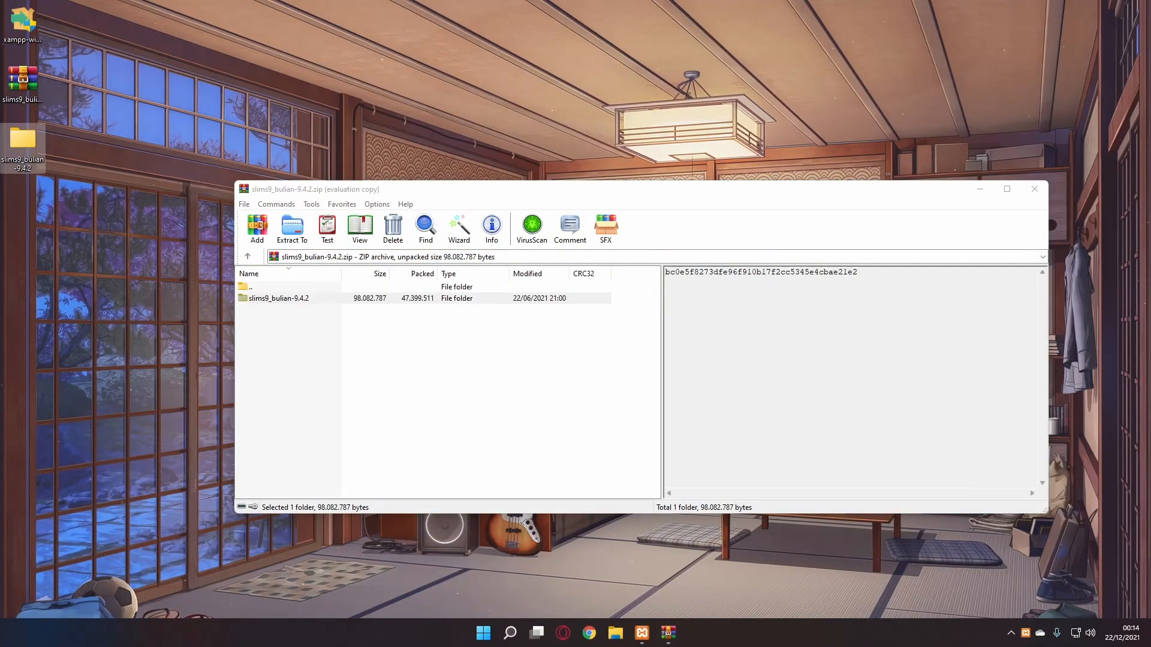
pyautogui.click(1034, 189)
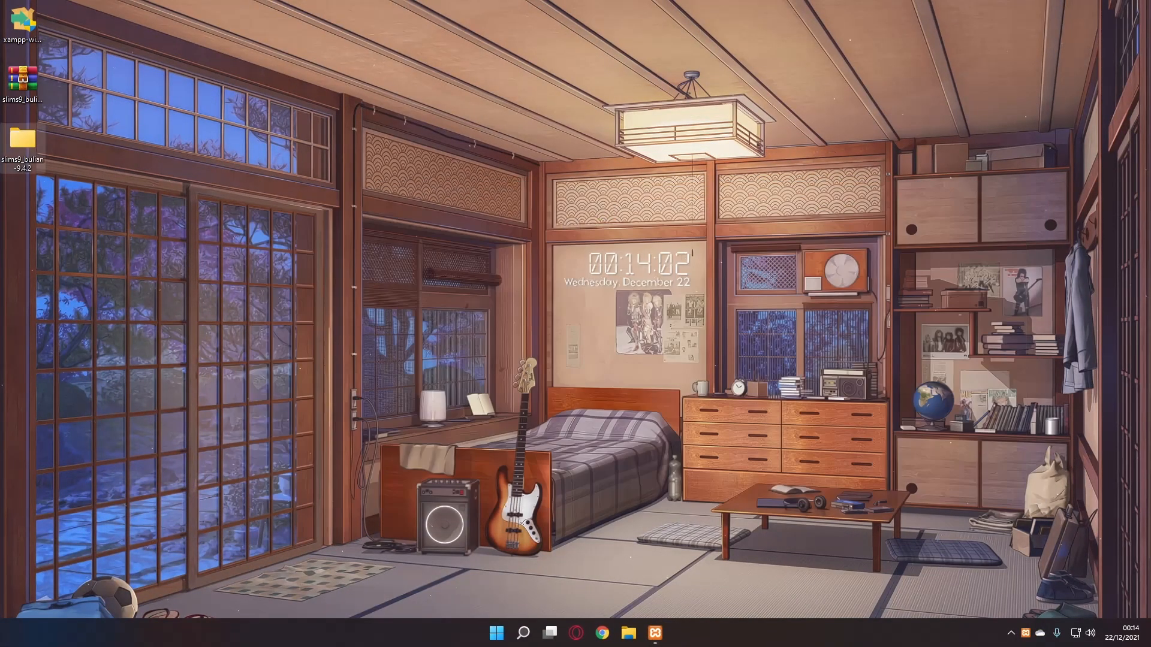
# - Rename the extracted folder to Perpustakaan
pyautogui.rightClick(31, 143)
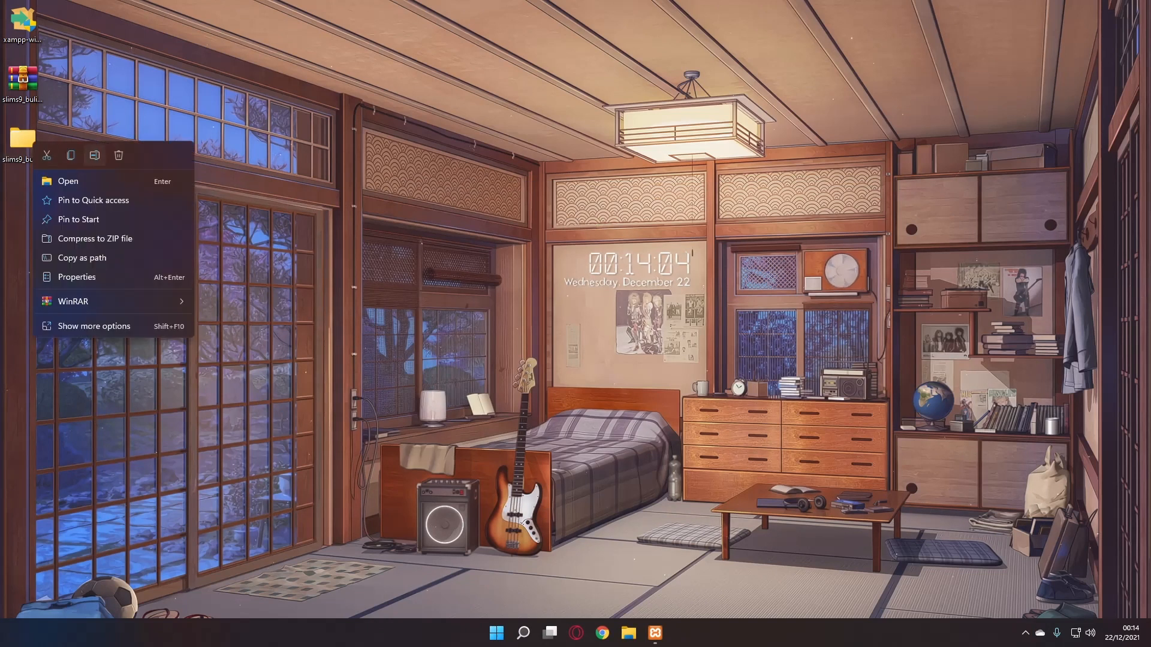
pyautogui.click(94, 155)
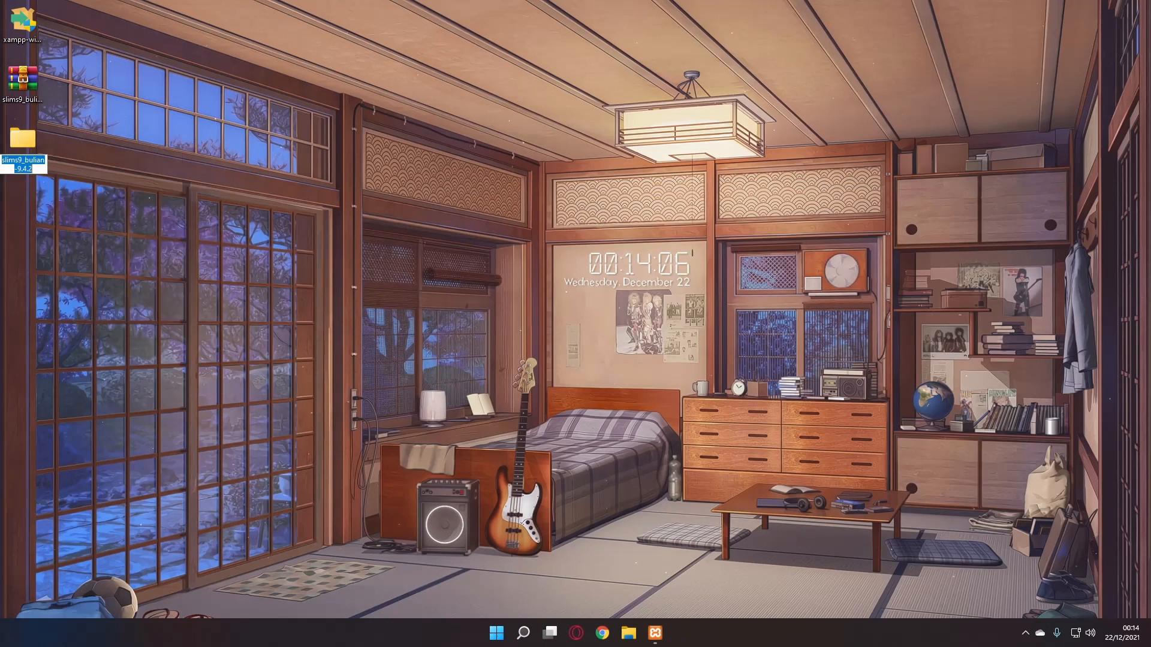
pyautogui.write('Perpus')
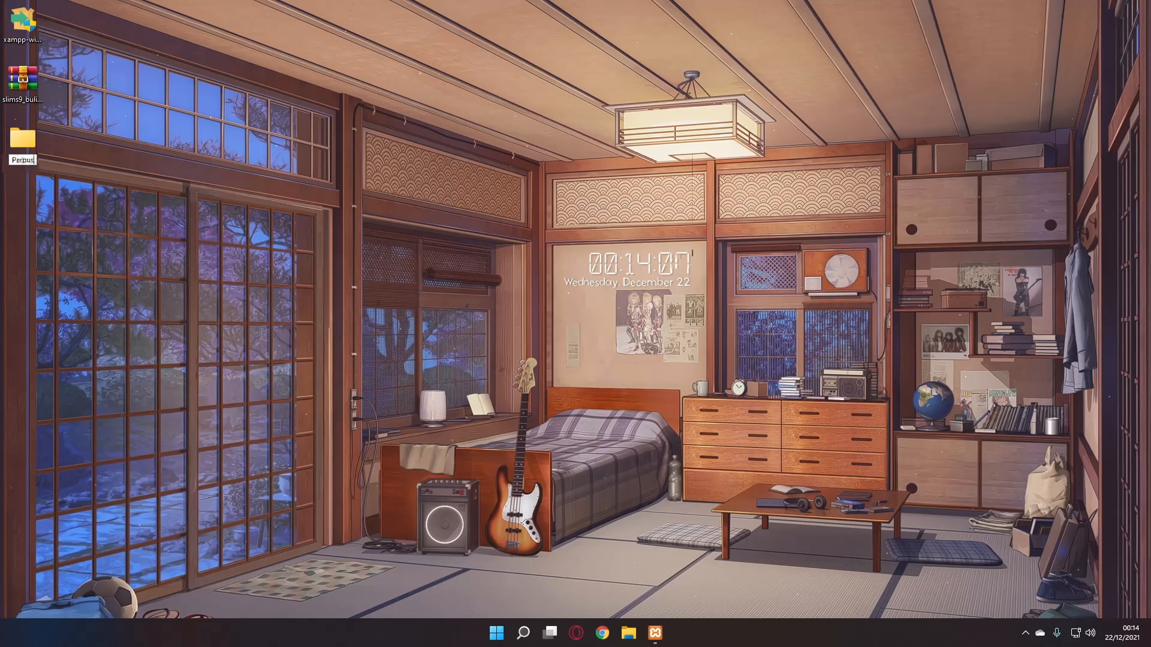
pyautogui.write('takaan')
pyautogui.press('Return')
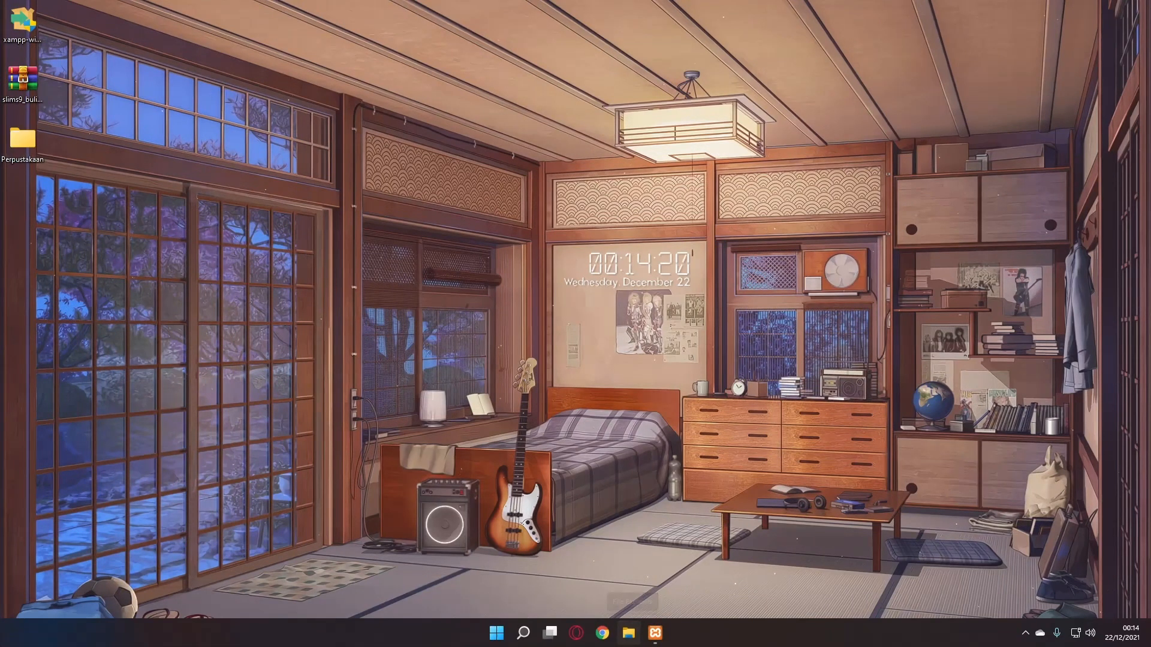
# - Move the Perpustakaan folder into C:\xampp\htdocs and open phpMyAdmin from XAMPP's MySQL Admin
pyautogui.click(628, 633)
pyautogui.click(47, 389)
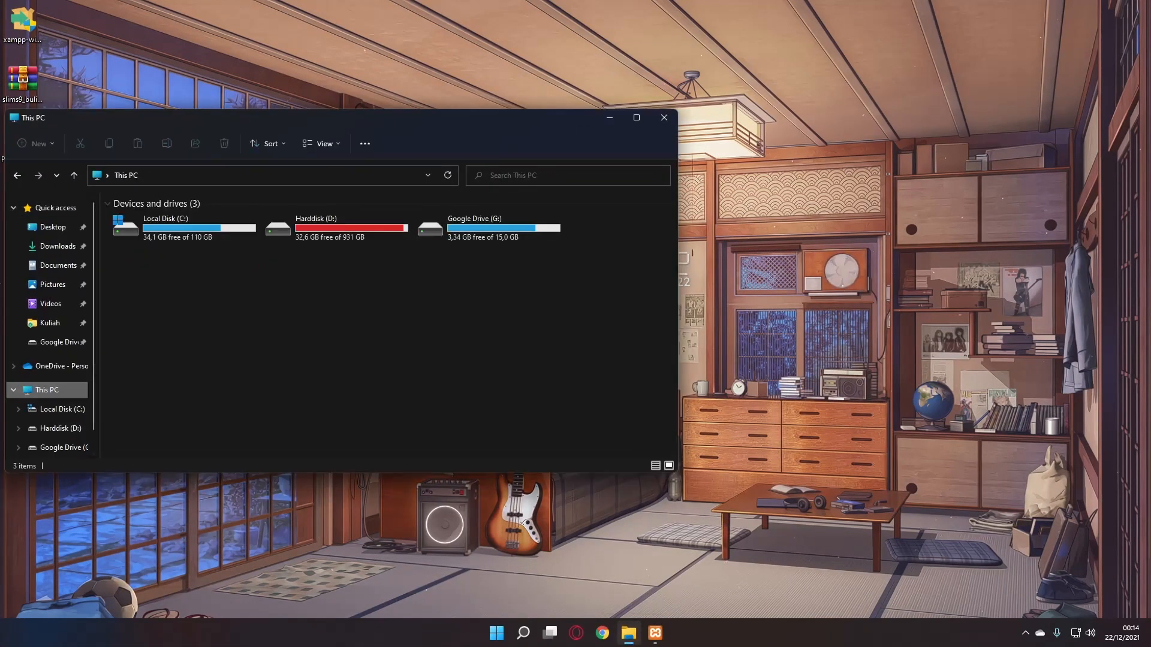
pyautogui.doubleClick(183, 228)
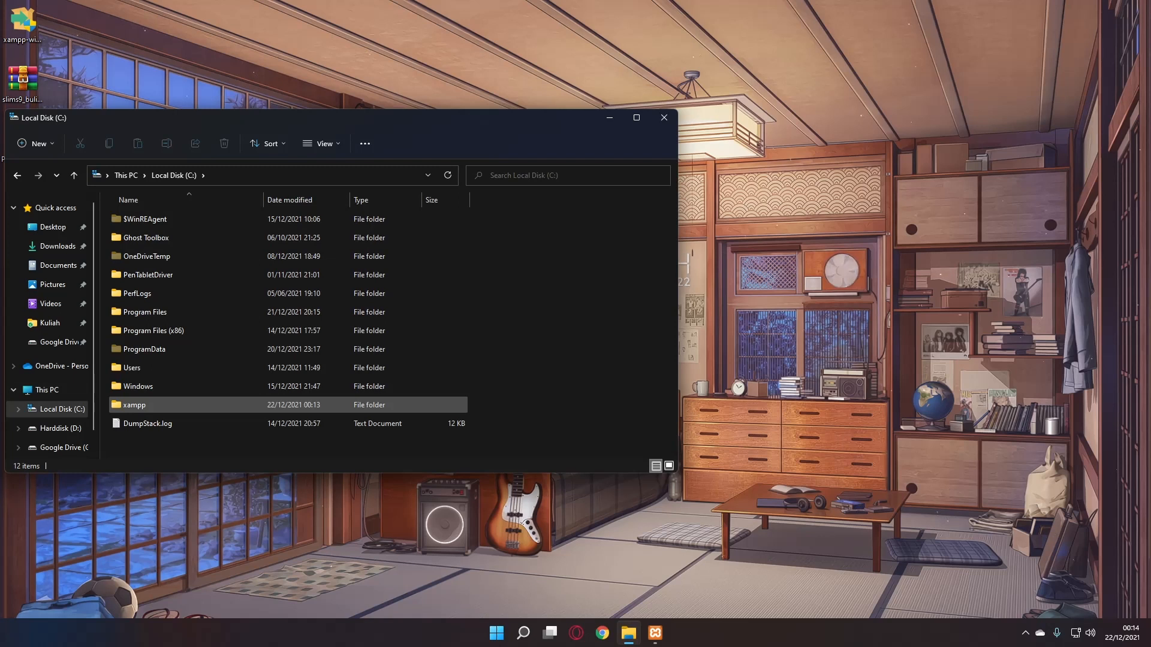
pyautogui.doubleClick(134, 404)
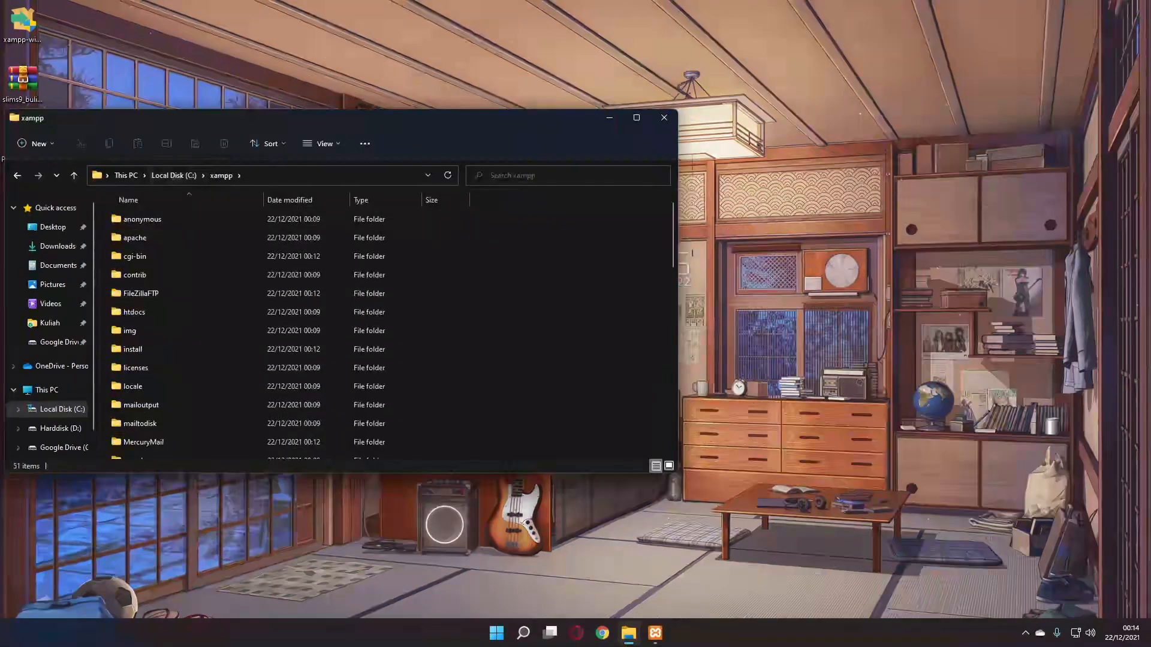
pyautogui.moveTo(173, 118); pyautogui.dragTo(403, 120)
pyautogui.doubleClick(363, 313)
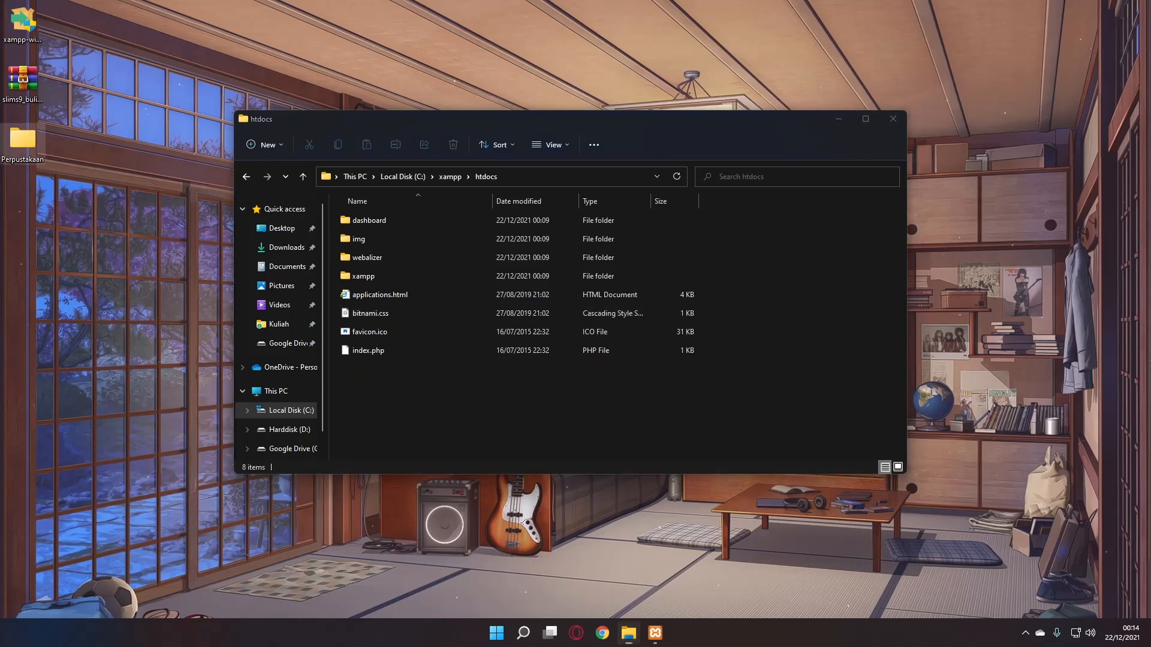
pyautogui.moveTo(23, 141); pyautogui.dragTo(442, 415)
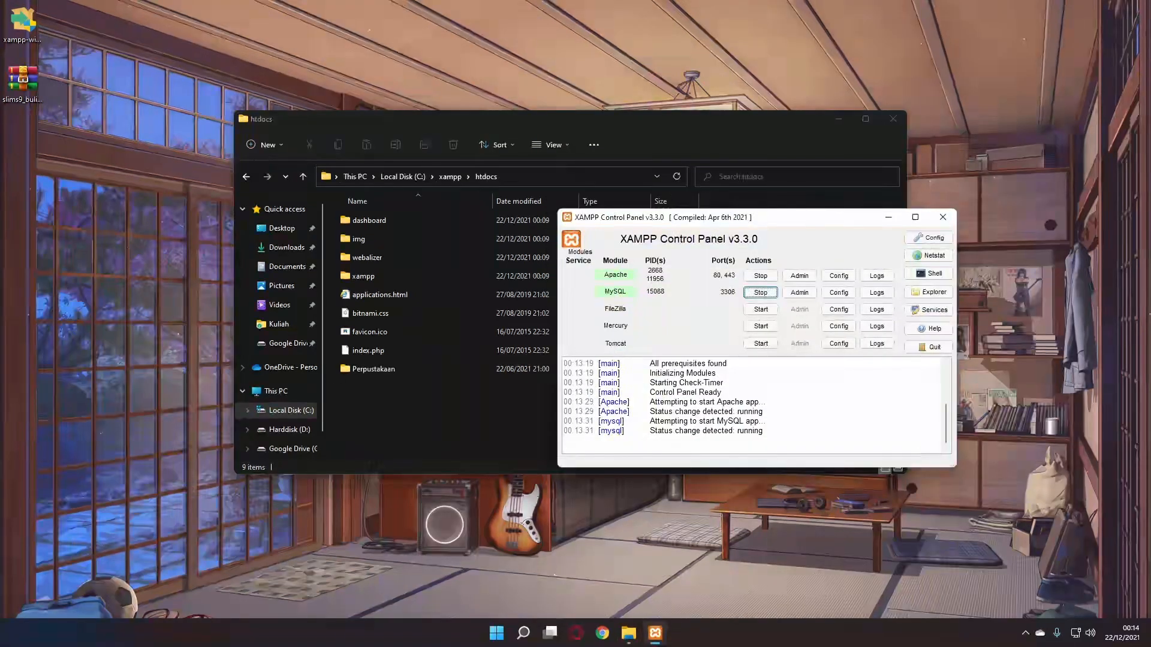
pyautogui.moveTo(713, 222); pyautogui.dragTo(744, 223)
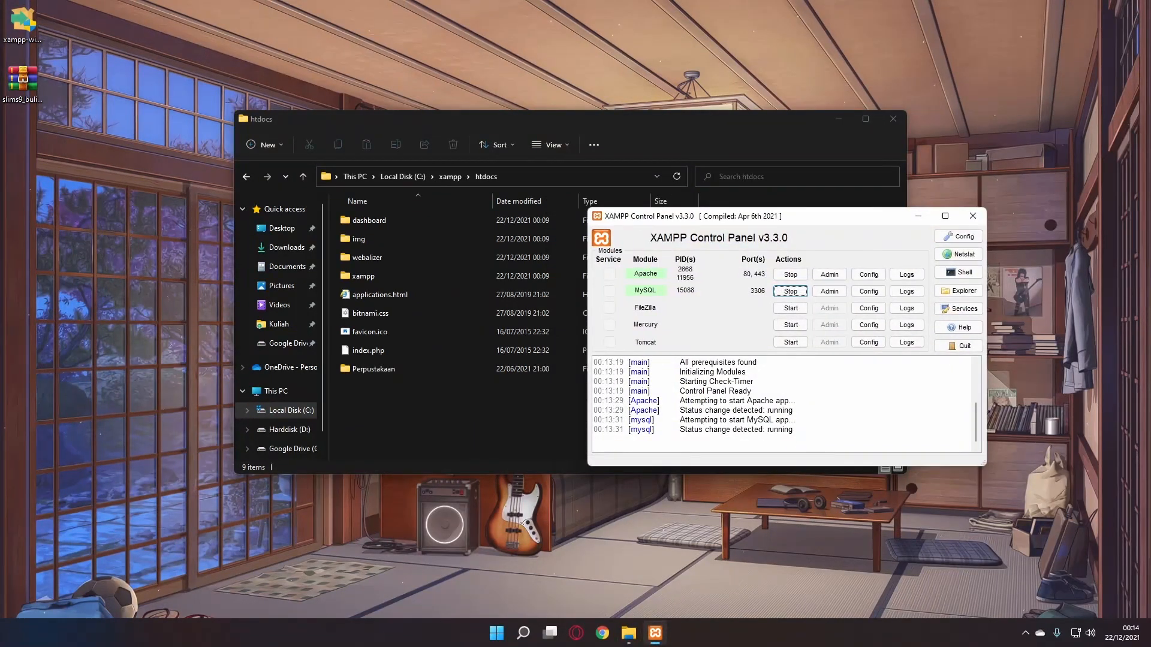
pyautogui.click(829, 290)
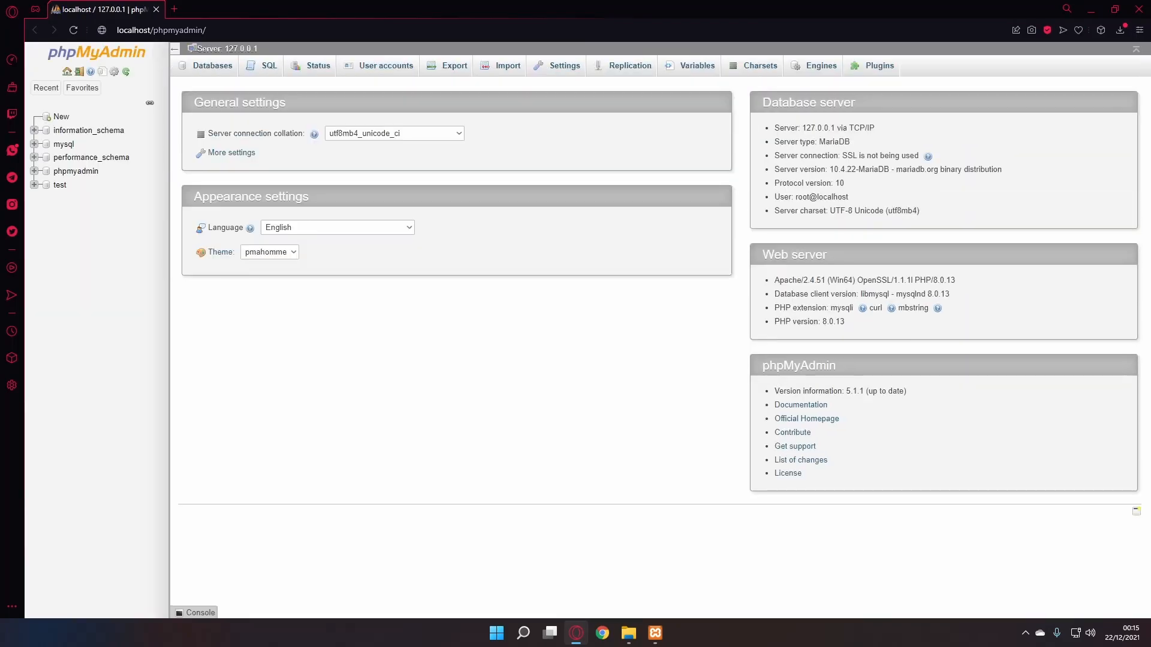
# - Create a database named Perpustakaan and view its Privileges page
pyautogui.click(212, 65)
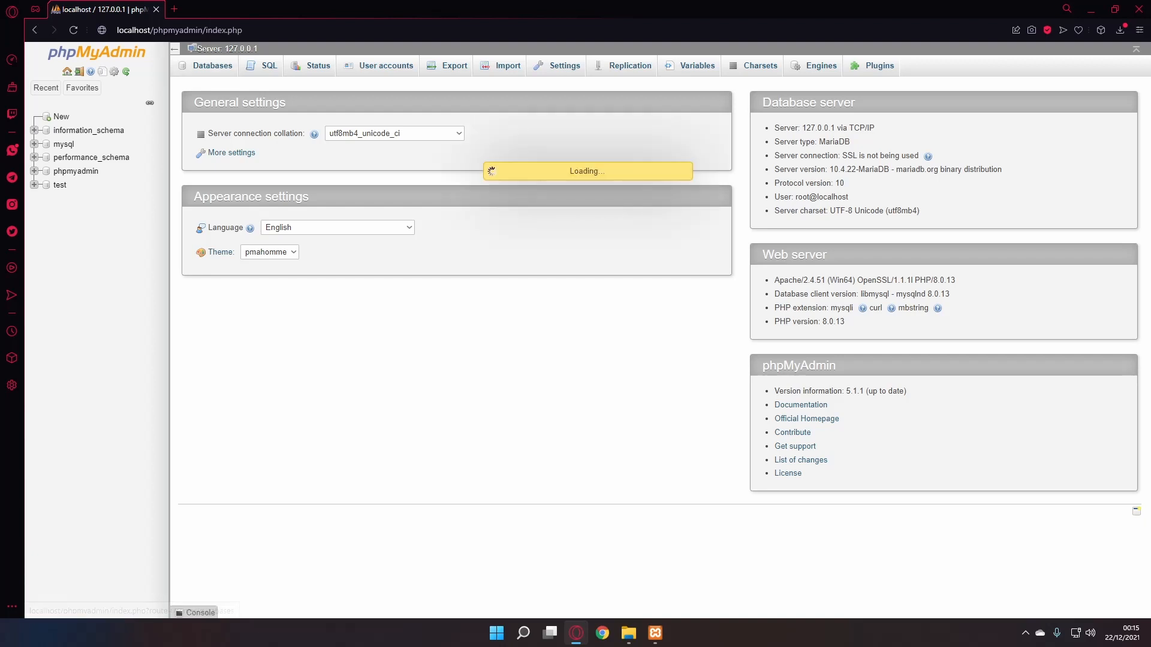
pyautogui.click(237, 145)
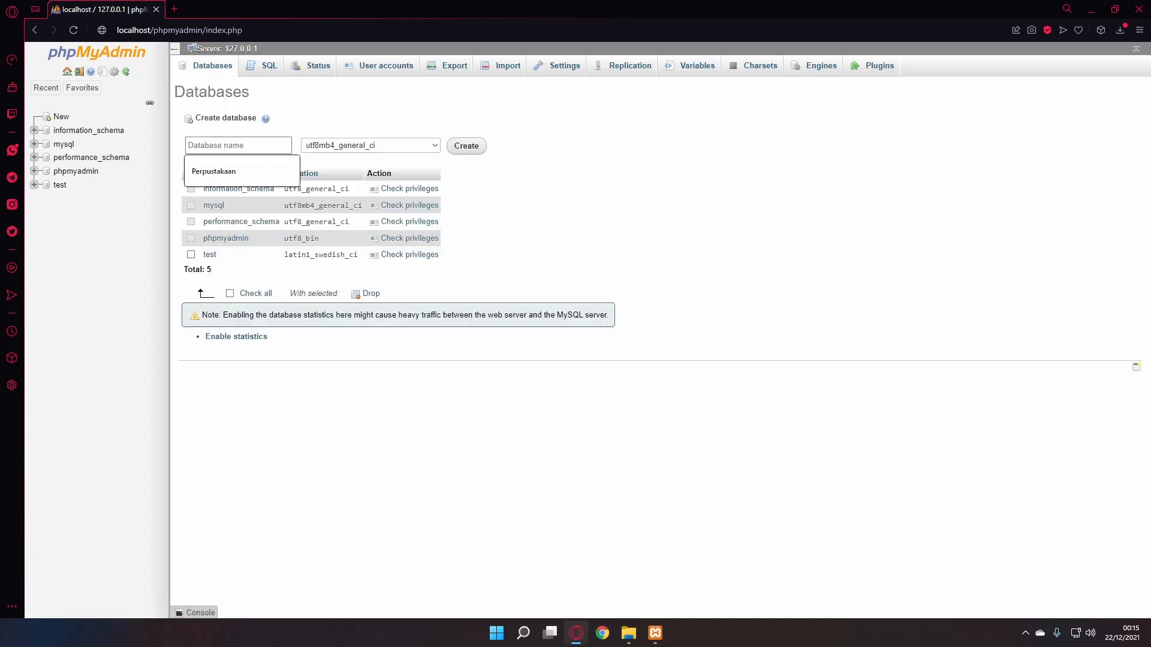
pyautogui.write('Perpustakaan')
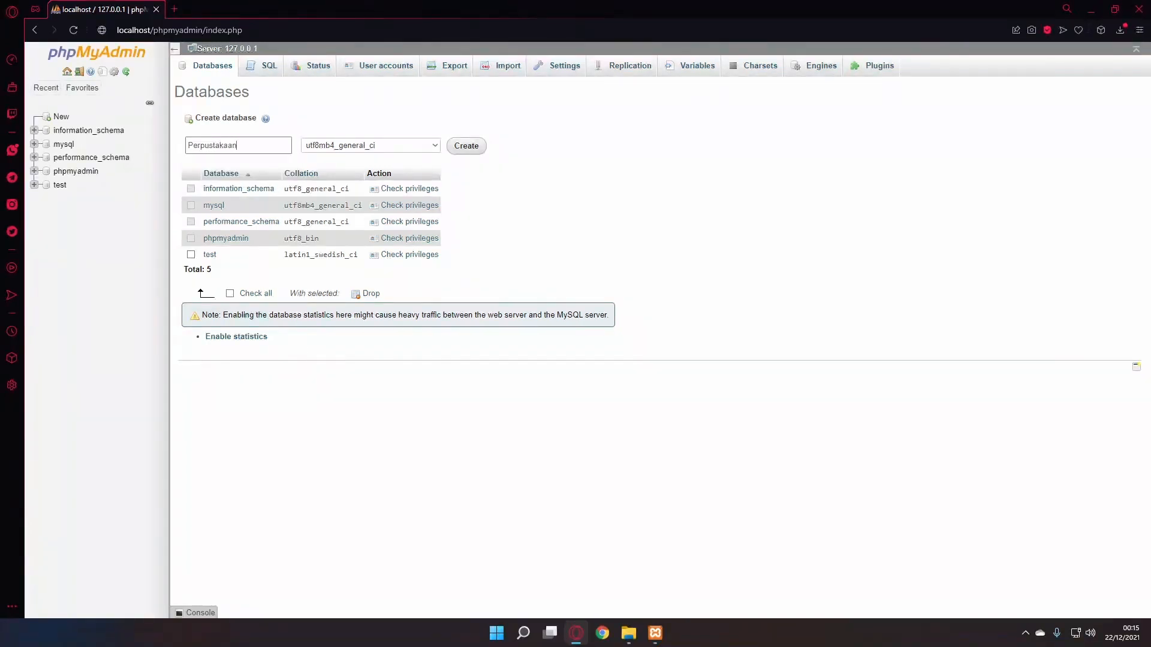
pyautogui.press('Return')
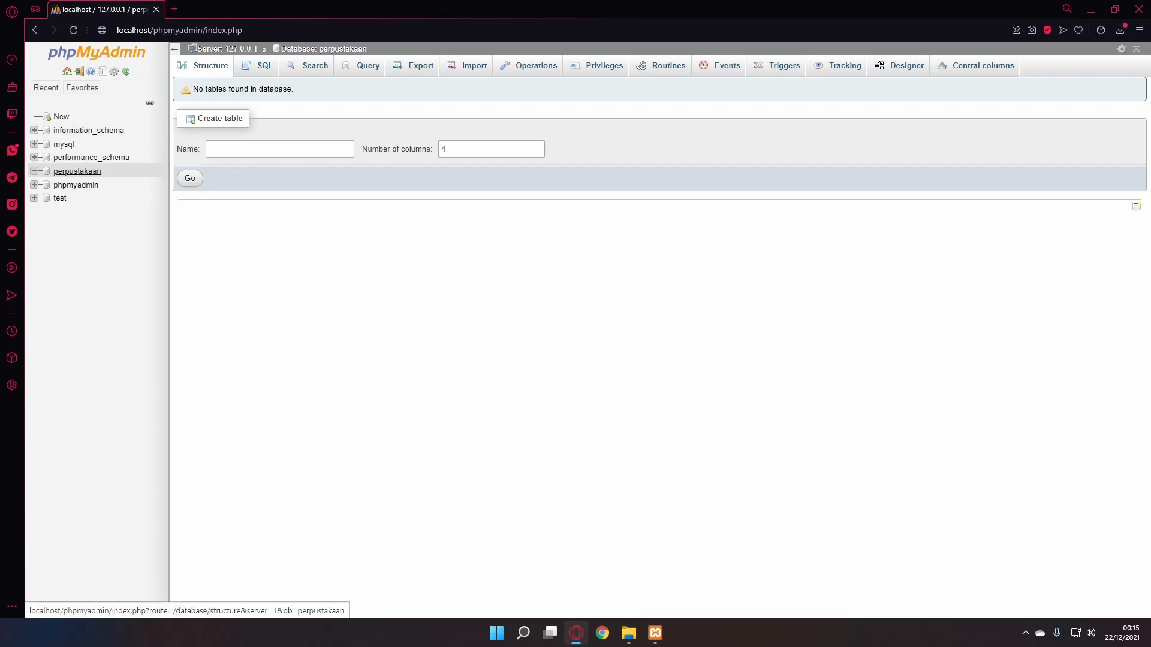
pyautogui.click(77, 171)
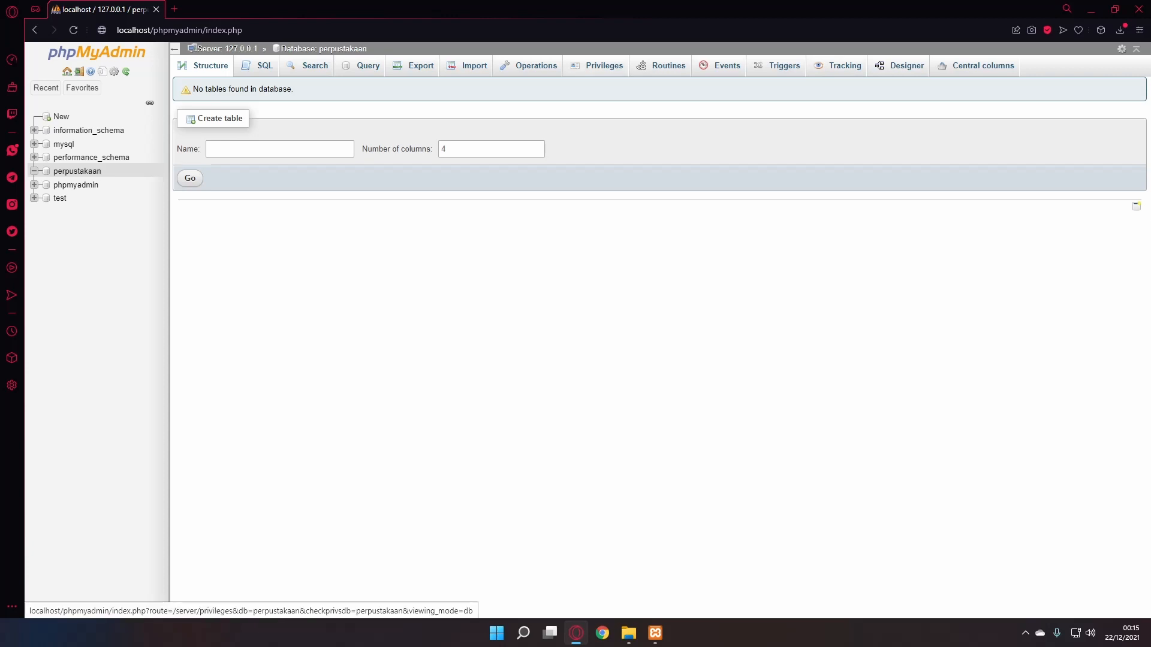
pyautogui.click(603, 65)
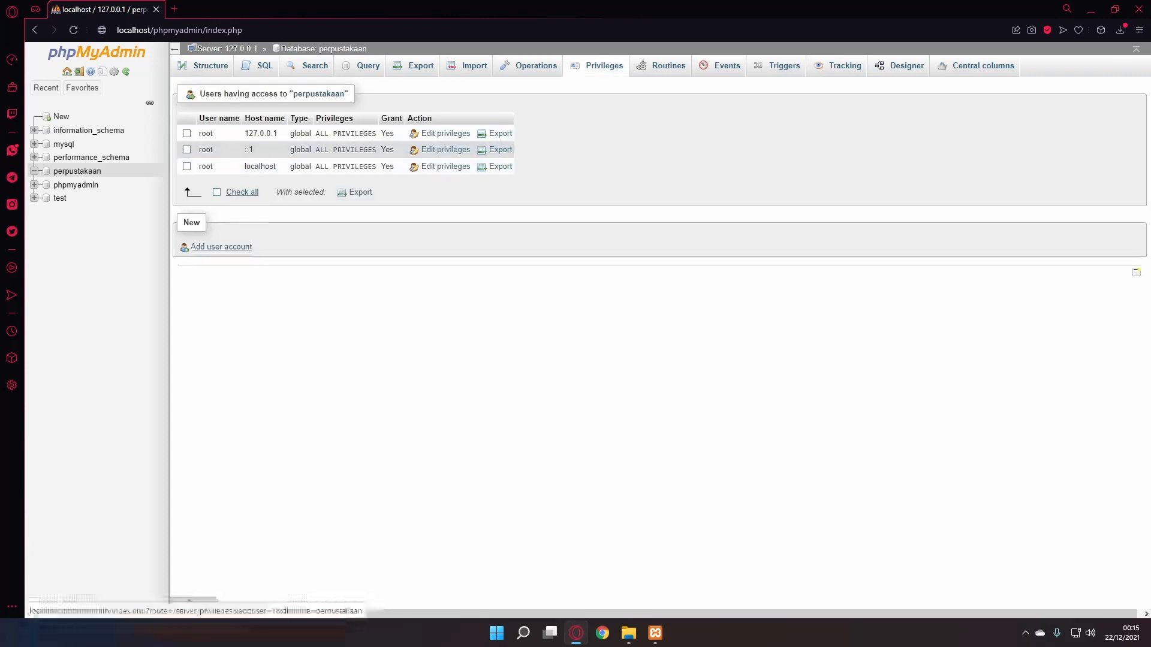
# - Add a new user account with a user name, Local host, and a confirmed password
pyautogui.click(222, 246)
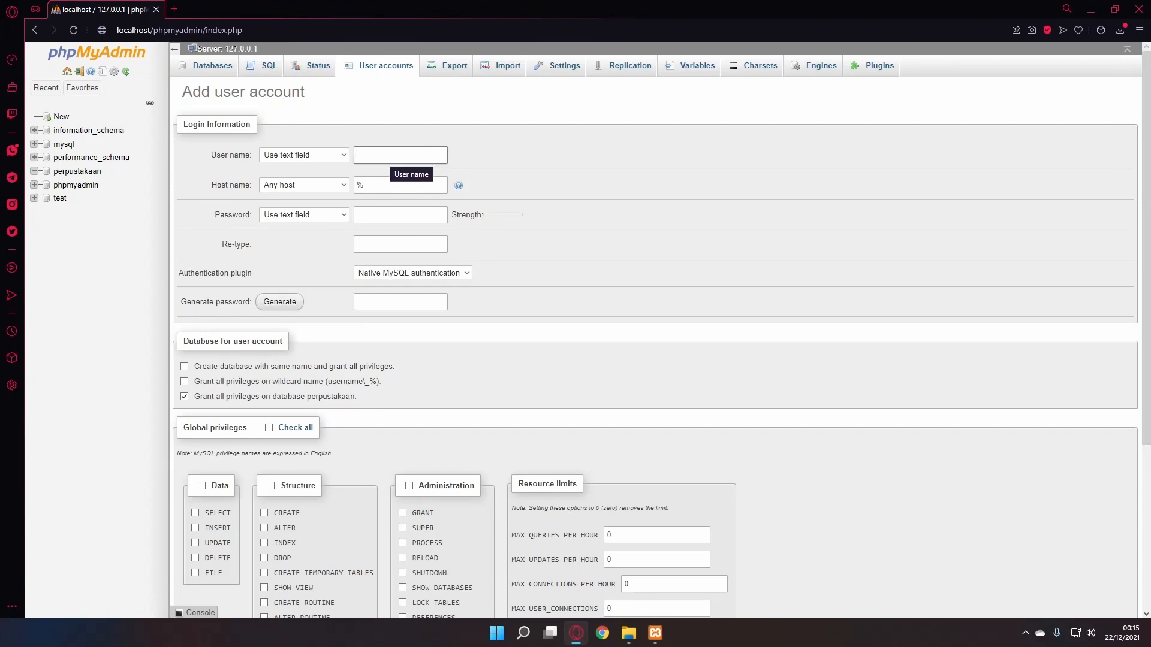
pyautogui.write('per')
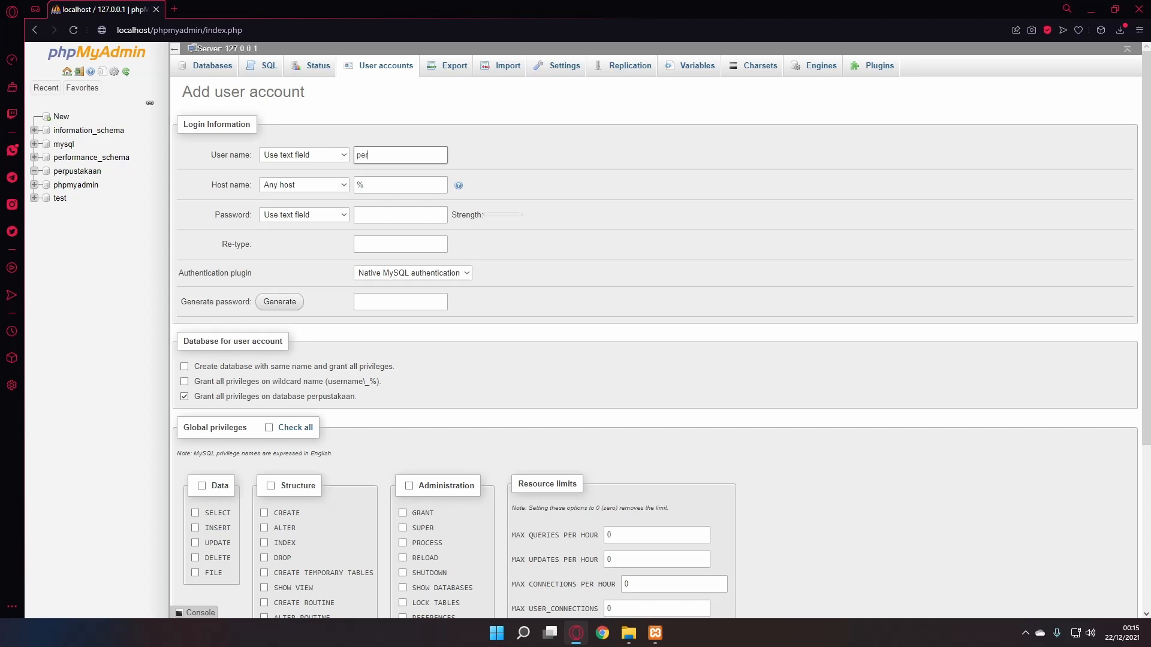
pyautogui.write('pusunp')
pyautogui.click(303, 185)
pyautogui.click(303, 207)
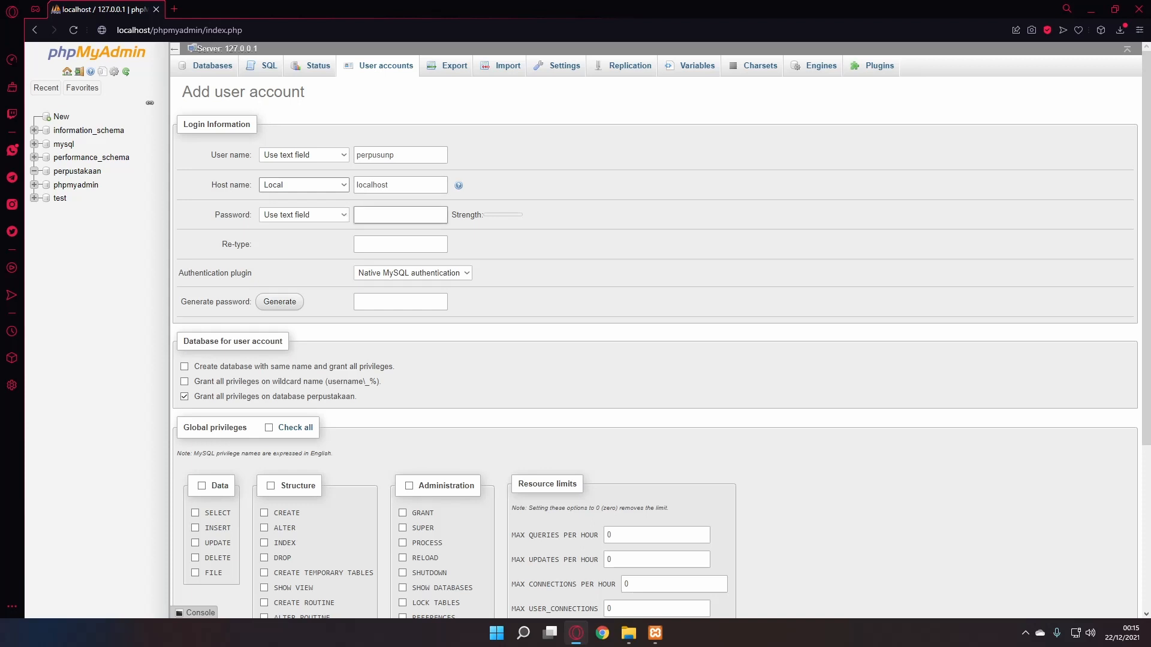
pyautogui.click(362, 215)
pyautogui.write('•••••')
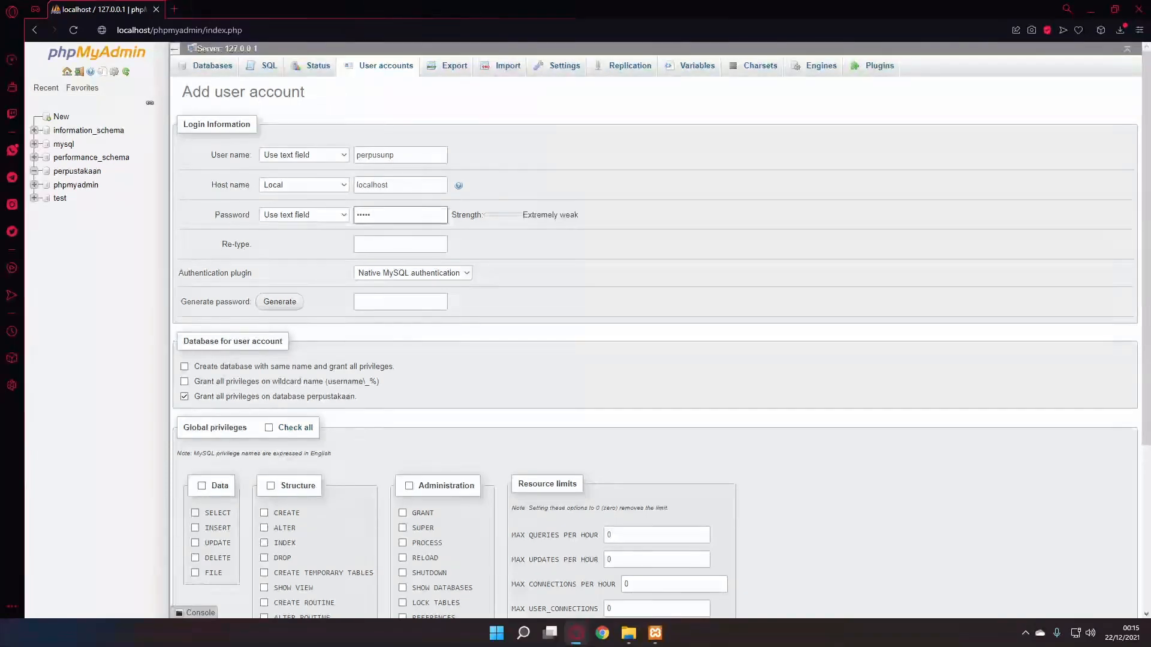
pyautogui.press('Tab')
pyautogui.write('•')
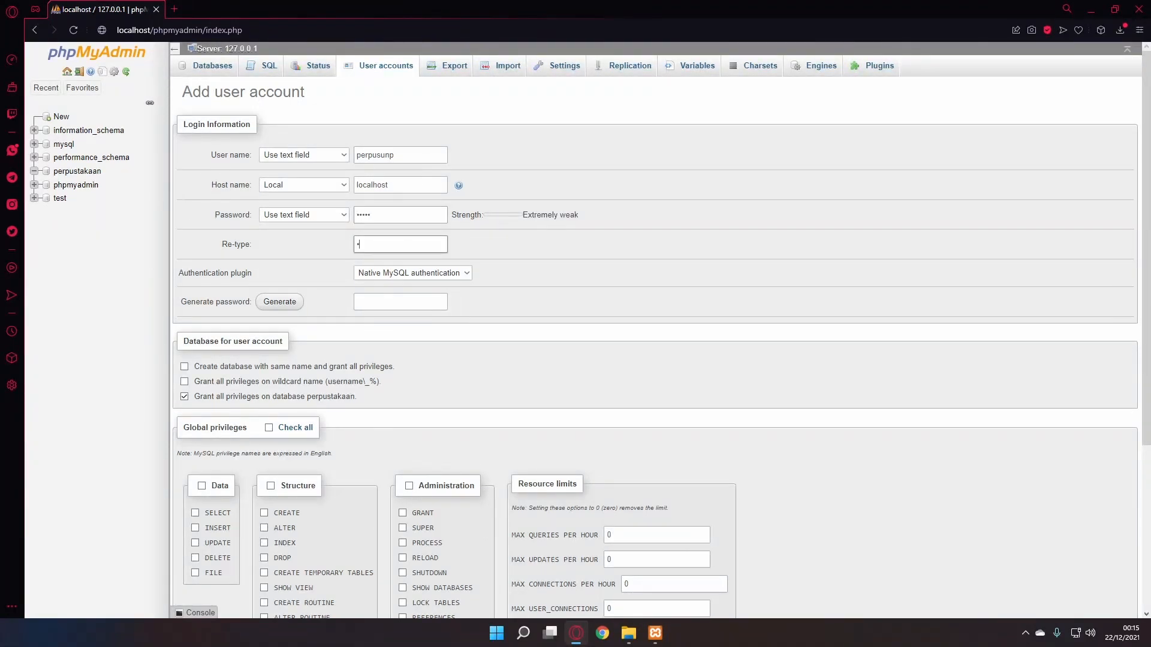
pyautogui.write('••••')
# - Grant all global privileges, create the account, and enter perpustakaan as the address path
pyautogui.scroll(-2, 659, 336)
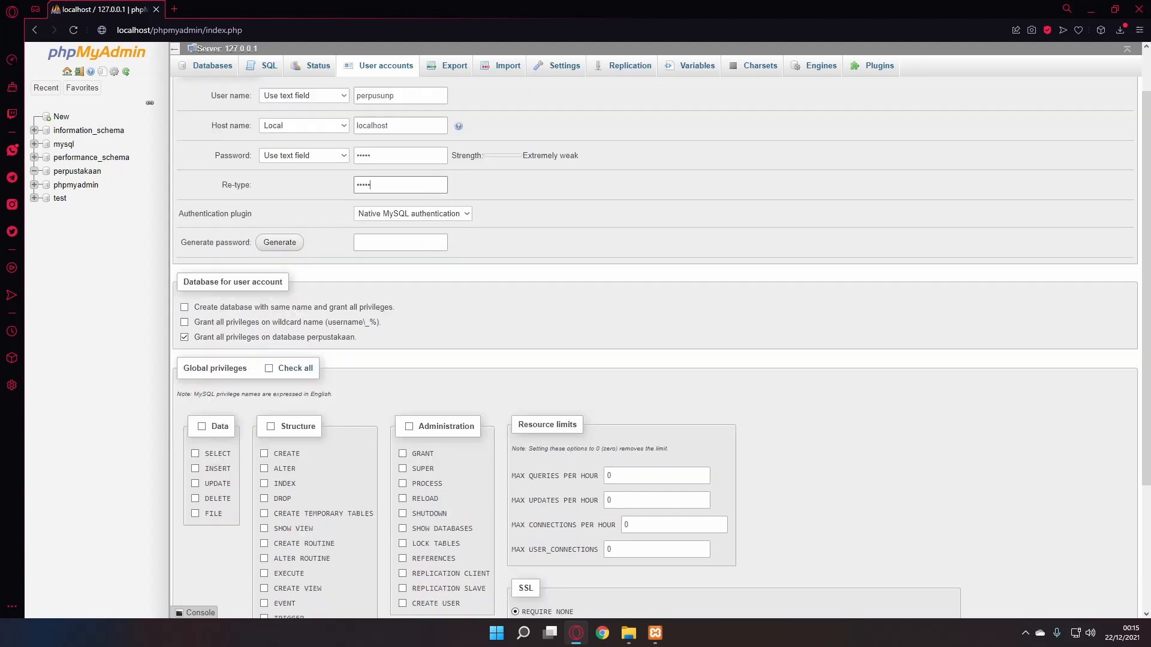
pyautogui.click(268, 308)
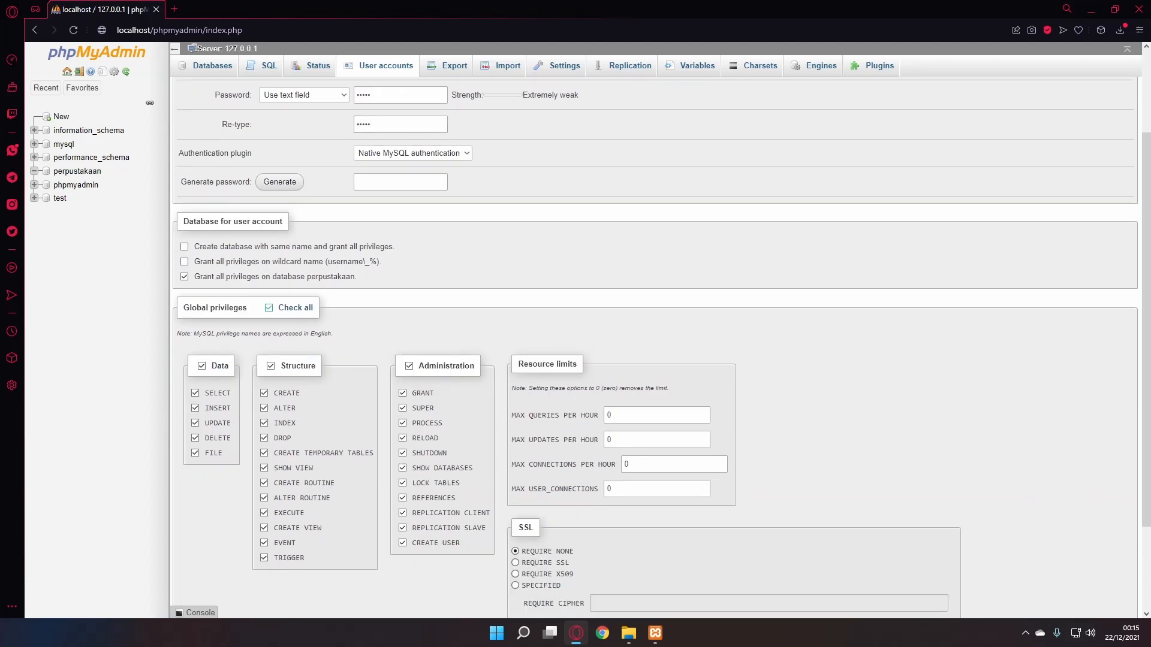
pyautogui.scroll(-2, 268, 308)
pyautogui.press('Return')
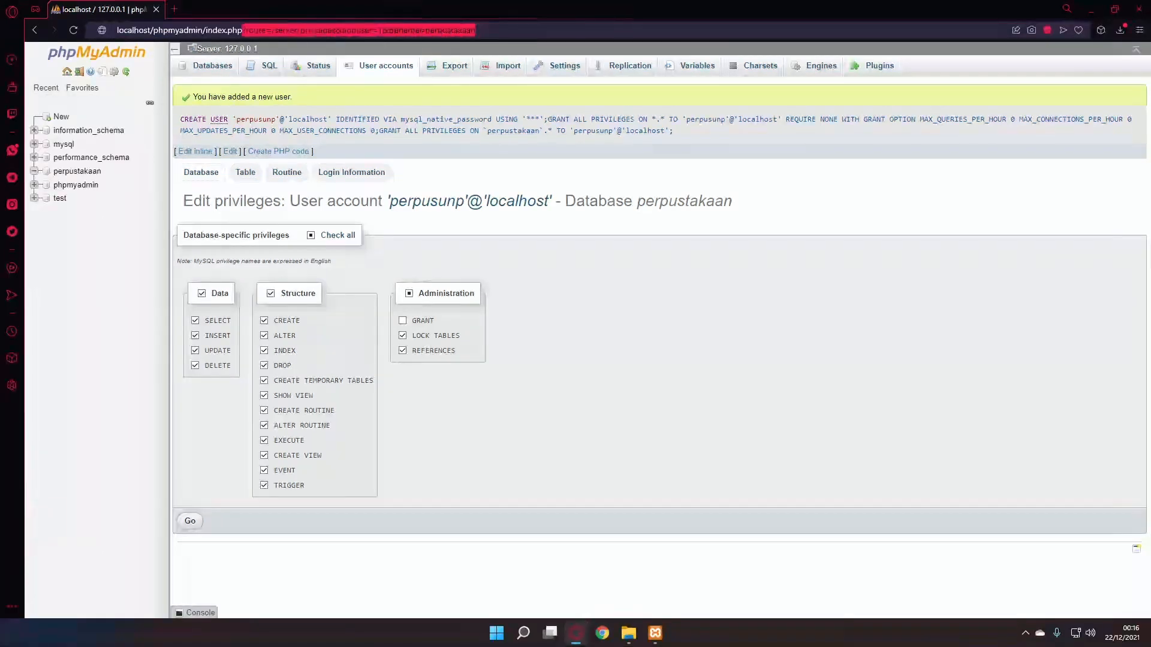
pyautogui.moveTo(242, 30); pyautogui.dragTo(153, 30)
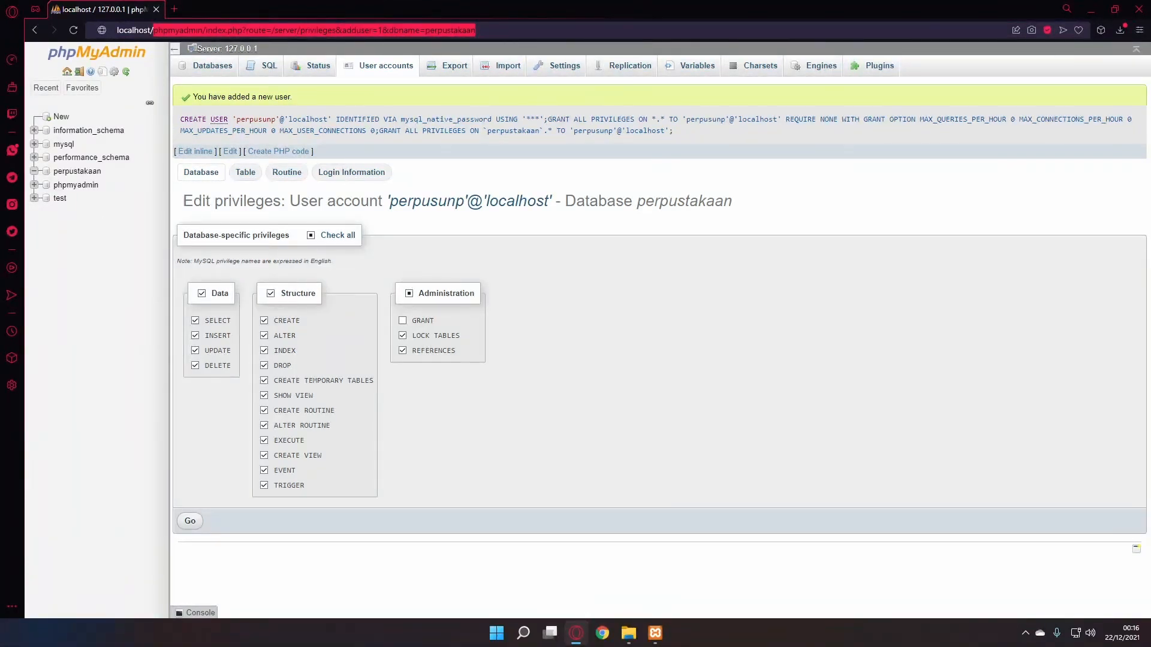
pyautogui.write('perpustakaan')
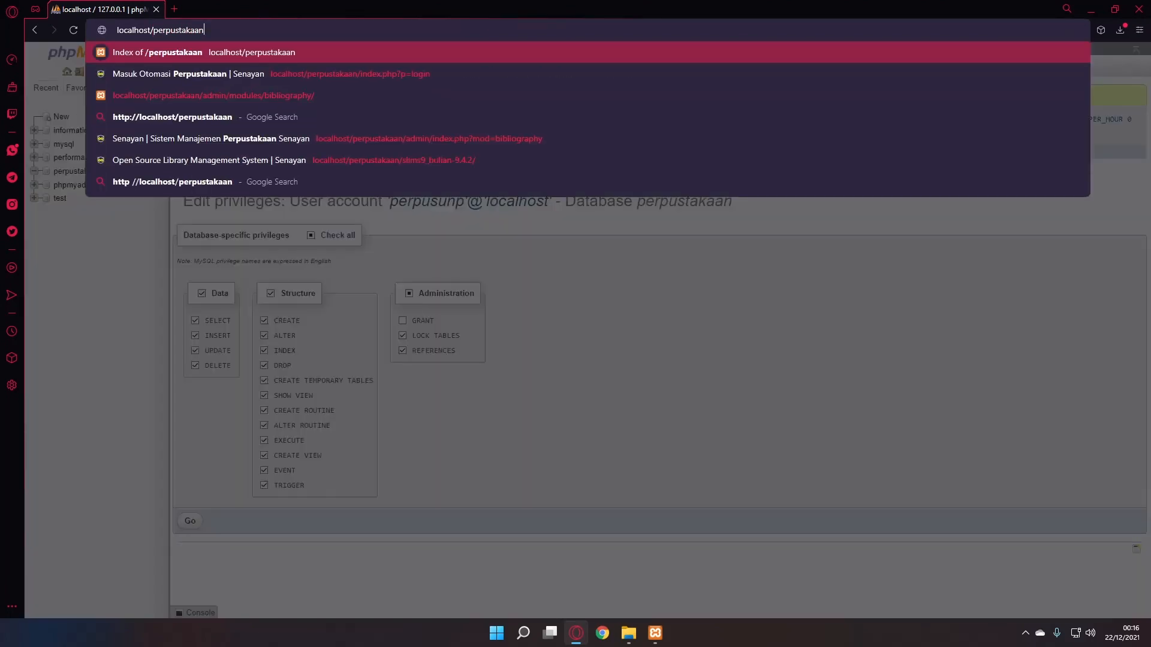
# - Load localhost/perpustakaan to open the SLiMS installer's system requirements check
pyautogui.press('Return')
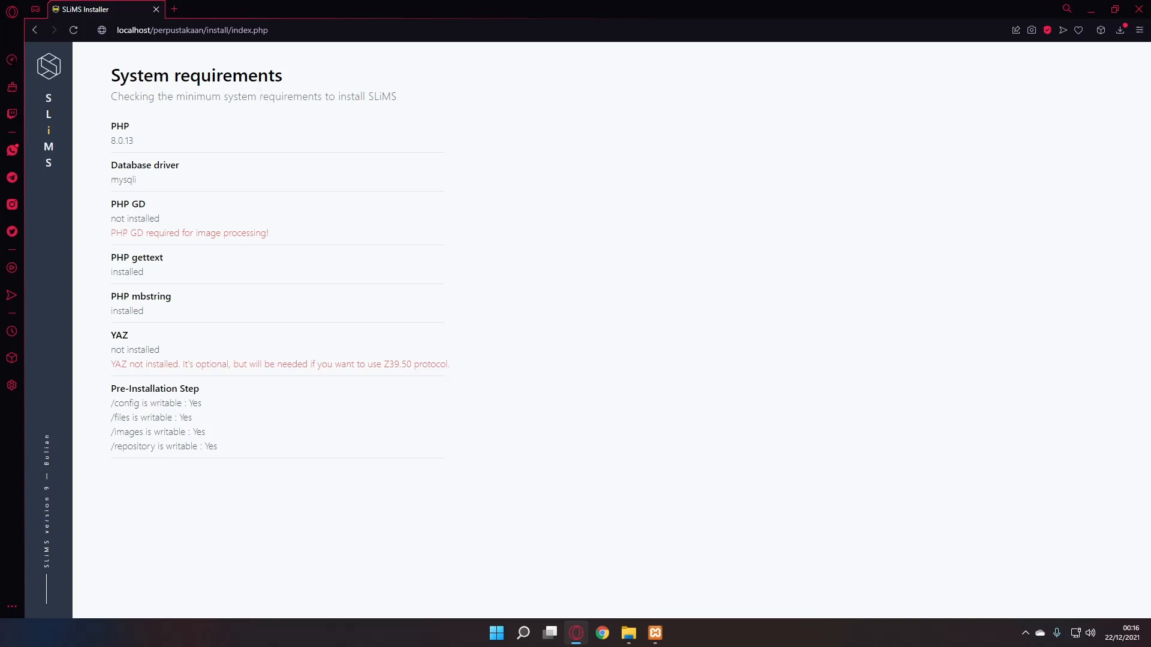
# - Open C:\xampp\php\php.ini in Notepad
pyautogui.click(628, 633)
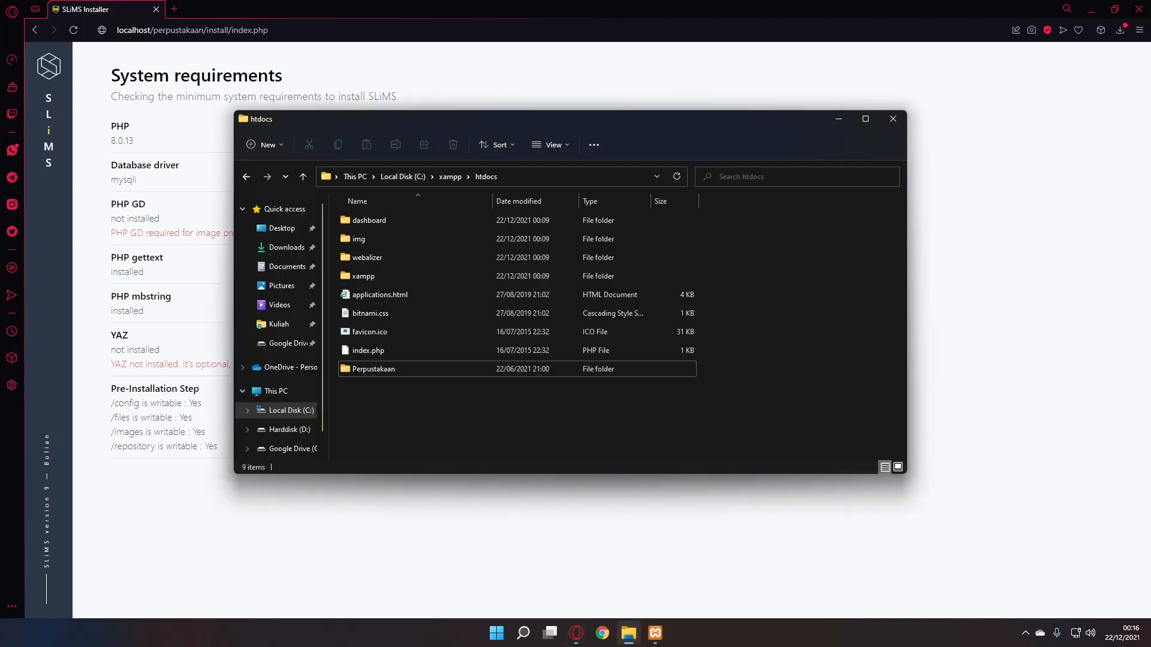
pyautogui.click(450, 176)
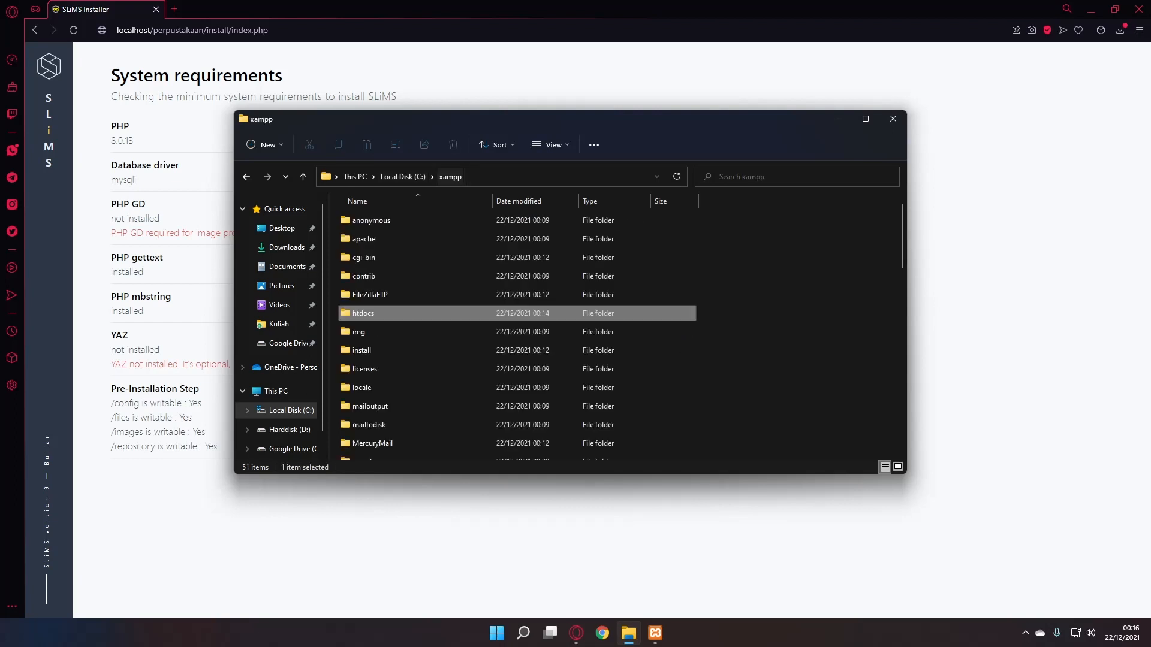
pyautogui.click(359, 331)
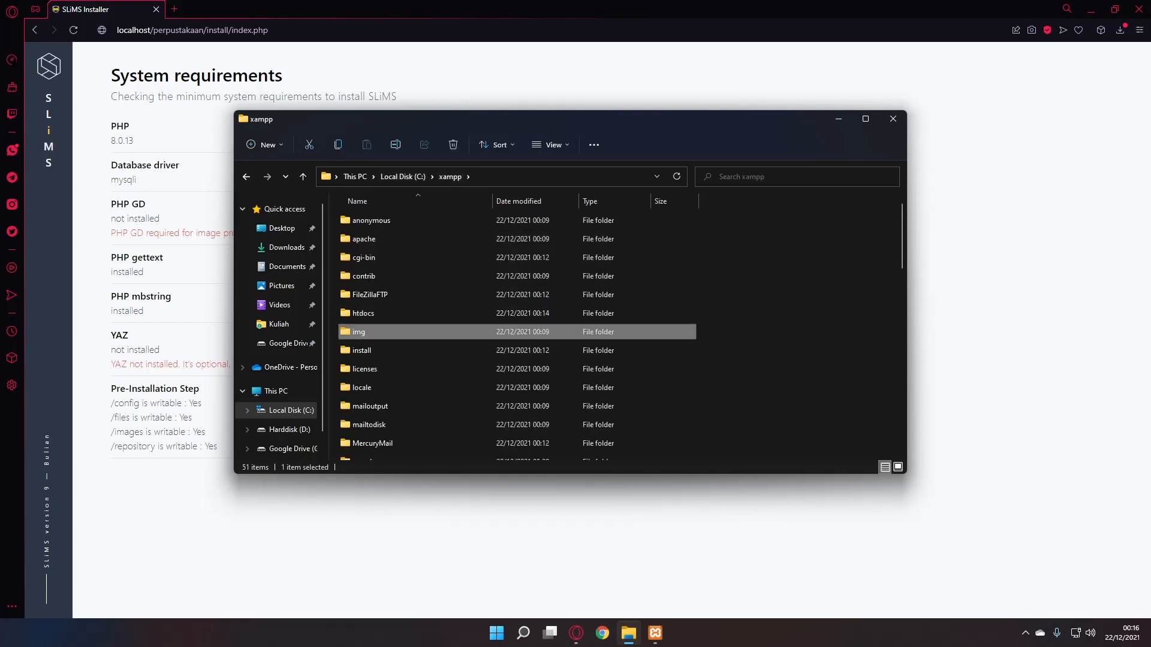
pyautogui.press('p')
pyautogui.doubleClick(359, 236)
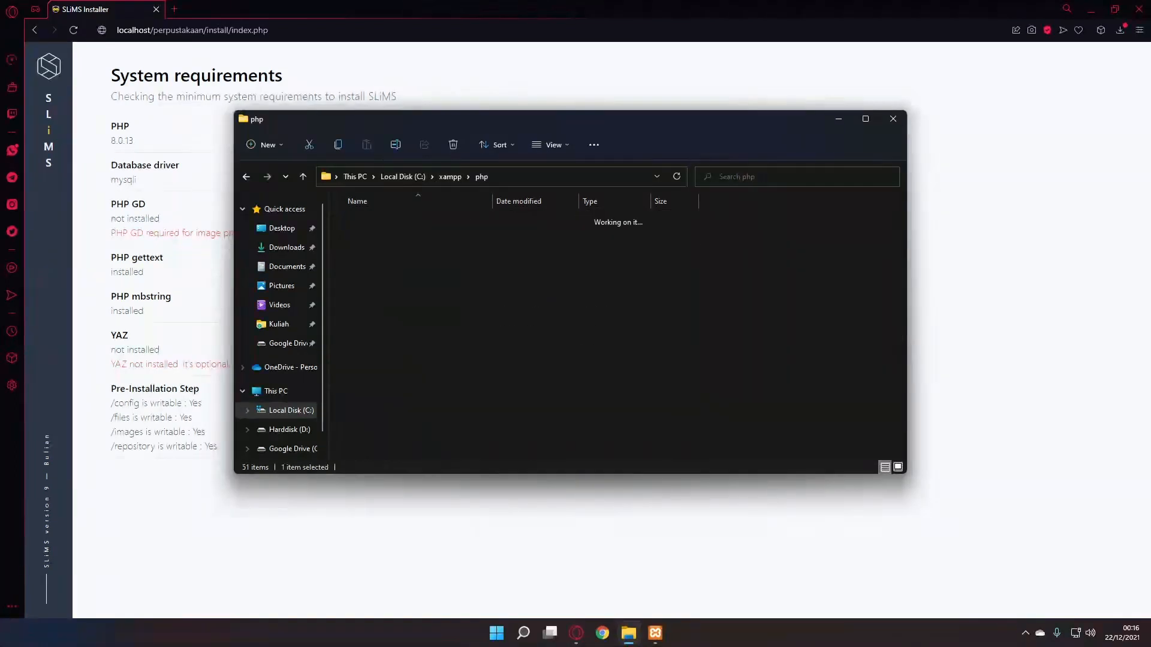
pyautogui.write('php')
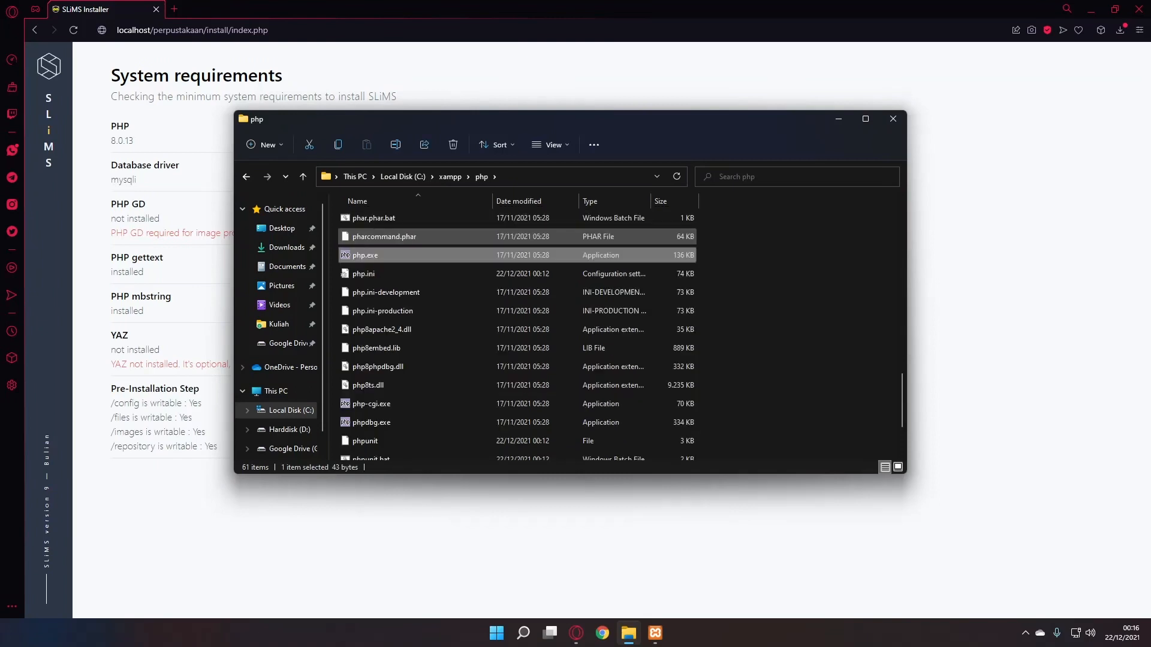
pyautogui.doubleClick(363, 273)
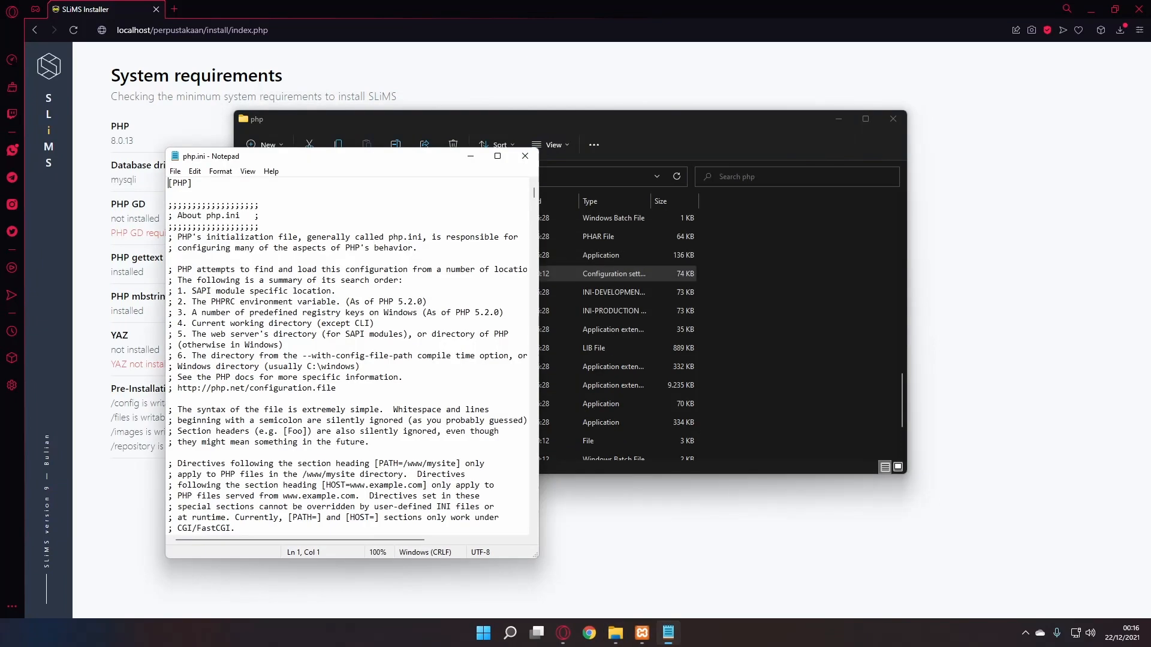
pyautogui.moveTo(275, 156); pyautogui.dragTo(549, 160)
# - Find the extension=gd line and remove its leading semicolon to enable GD
pyautogui.click(531, 230)
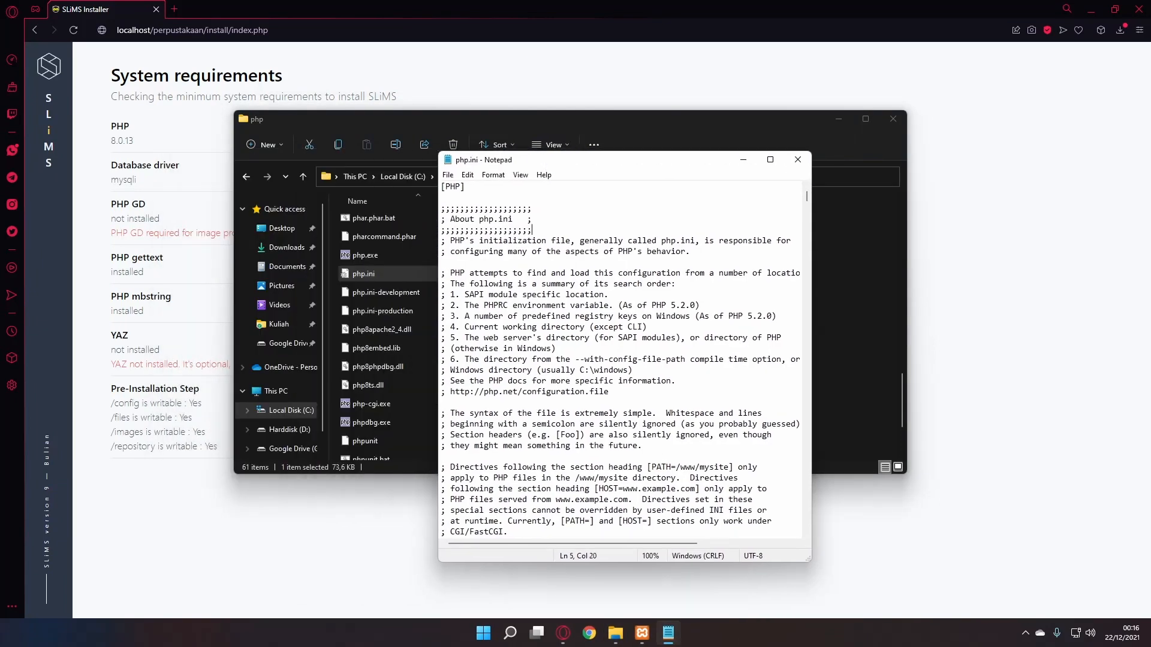
pyautogui.click(467, 174)
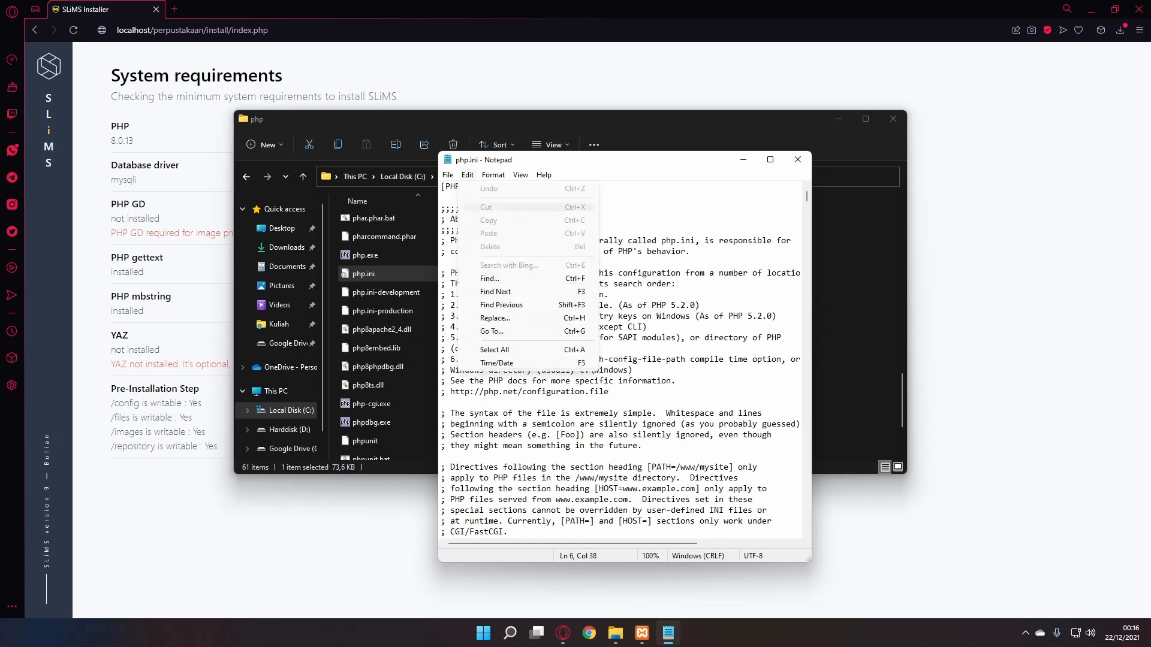
pyautogui.click(498, 279)
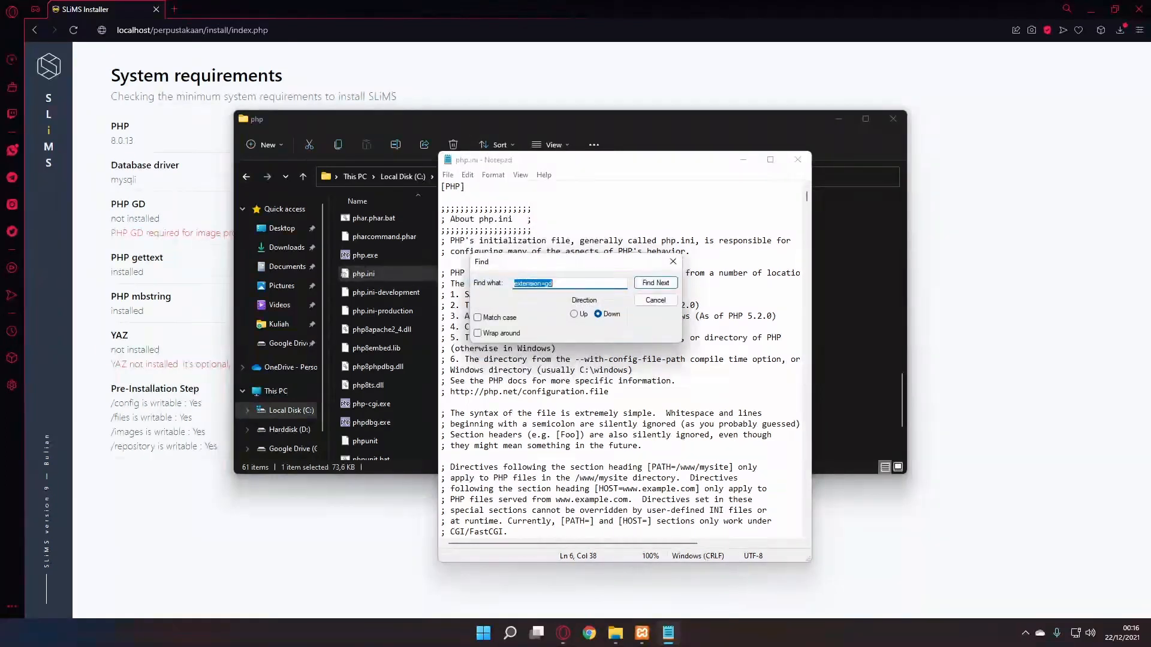
pyautogui.moveTo(570, 262); pyautogui.dragTo(622, 264)
pyautogui.click(606, 284)
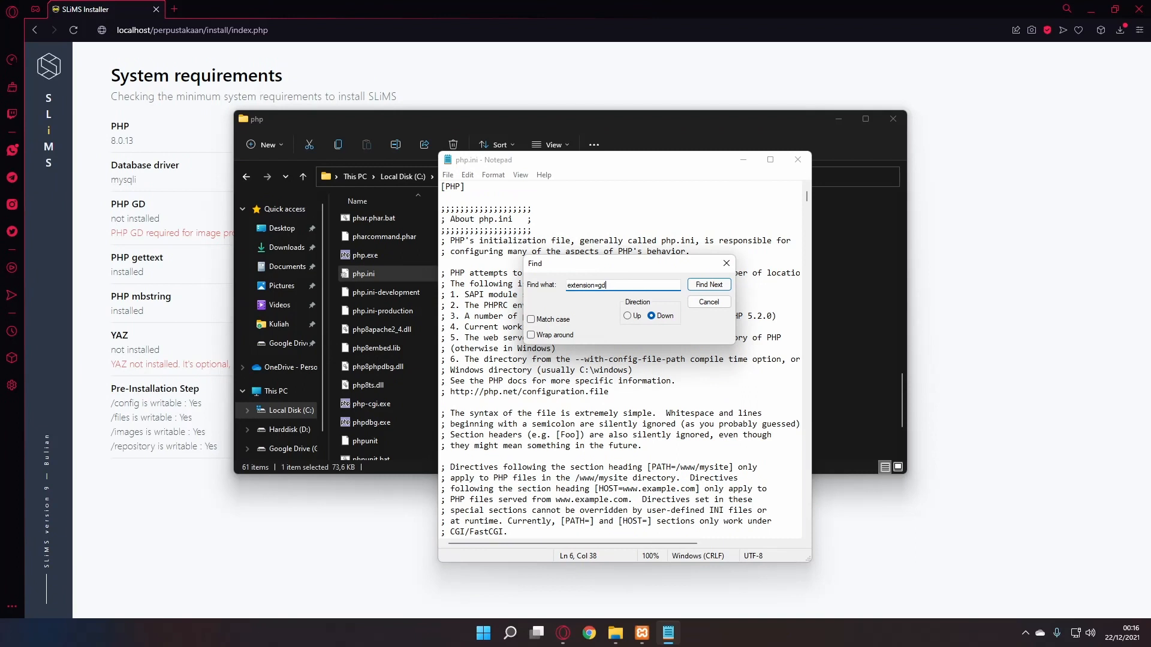
pyautogui.press('Return')
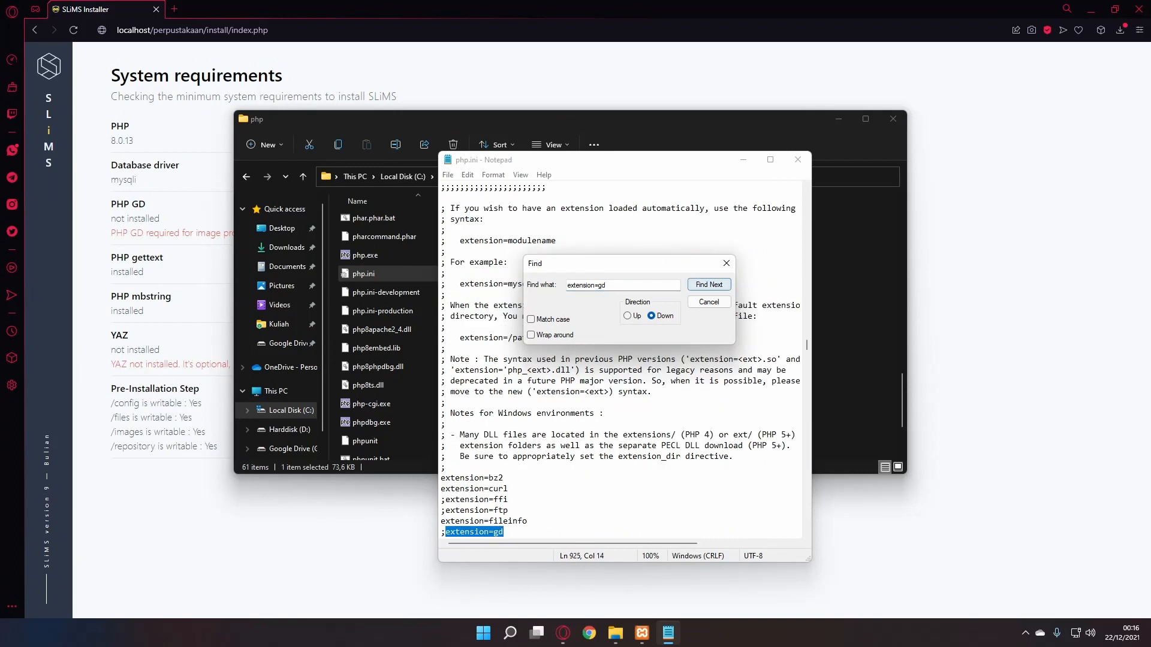
pyautogui.scroll(-2, 621, 389)
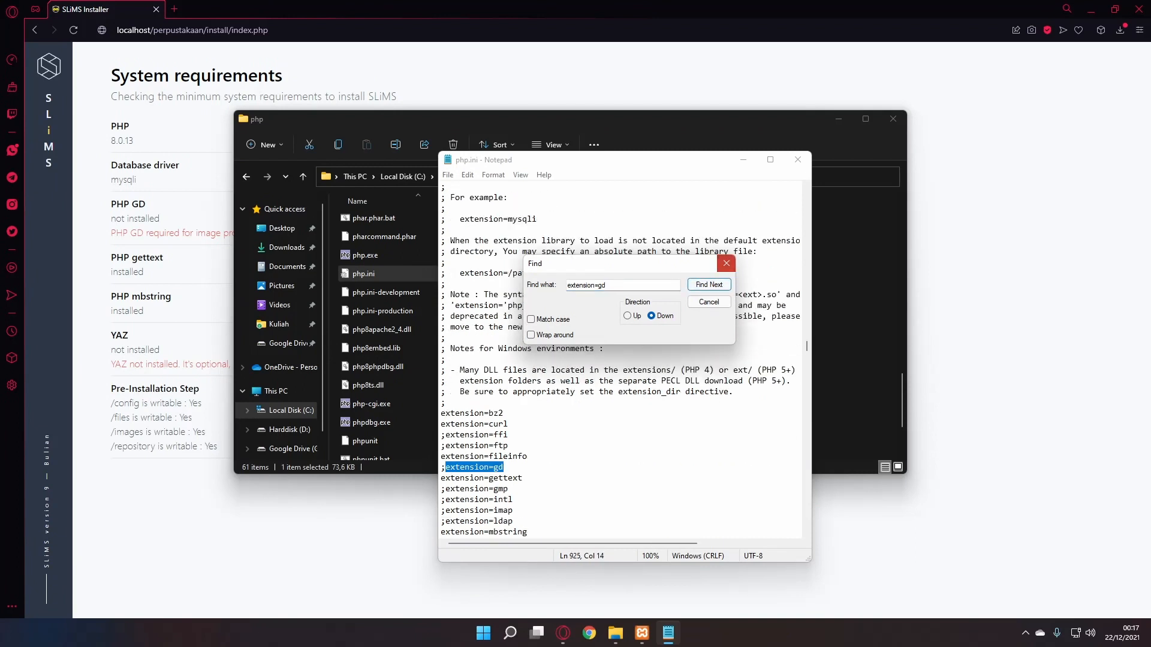
pyautogui.click(726, 263)
pyautogui.click(445, 467)
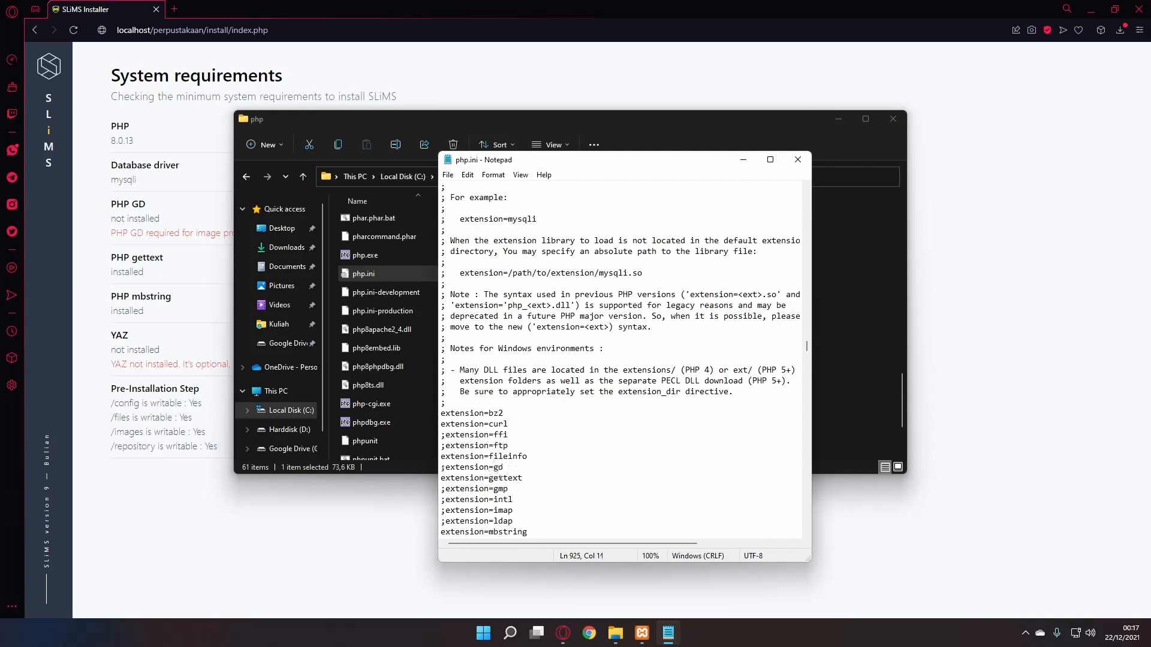
pyautogui.press('BackSpace')
# - Save php.ini, close Notepad, and bring XAMPP Control Panel forward
pyautogui.hotkey('ctrl', 's')
pyautogui.click(446, 182)
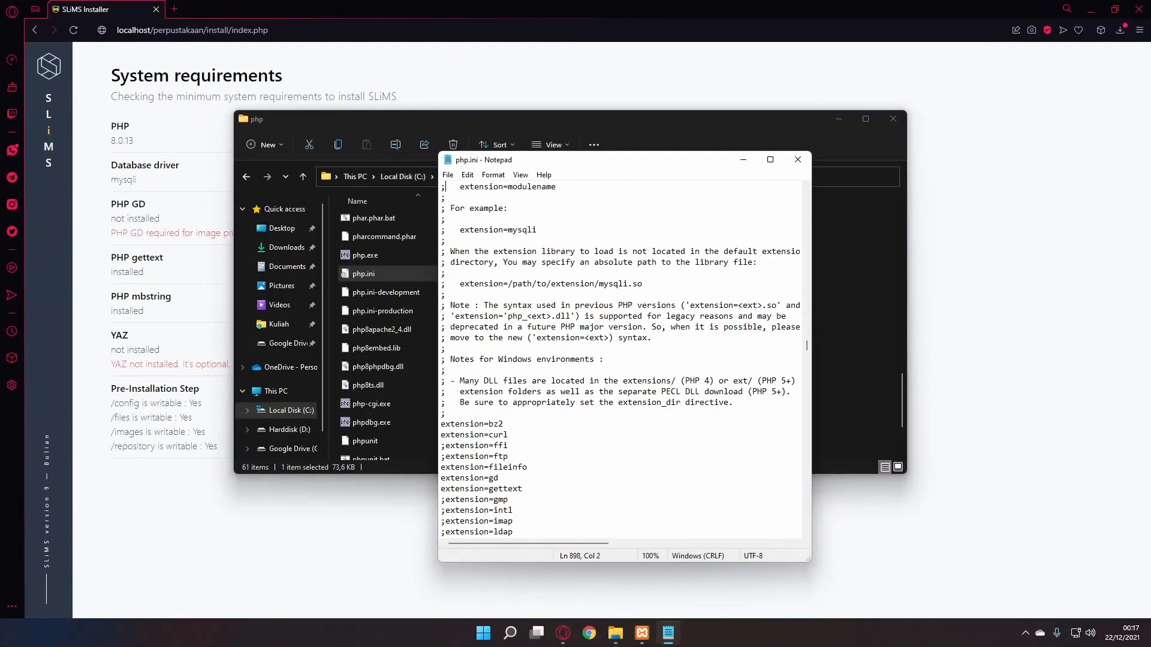
pyautogui.click(447, 174)
pyautogui.click(467, 228)
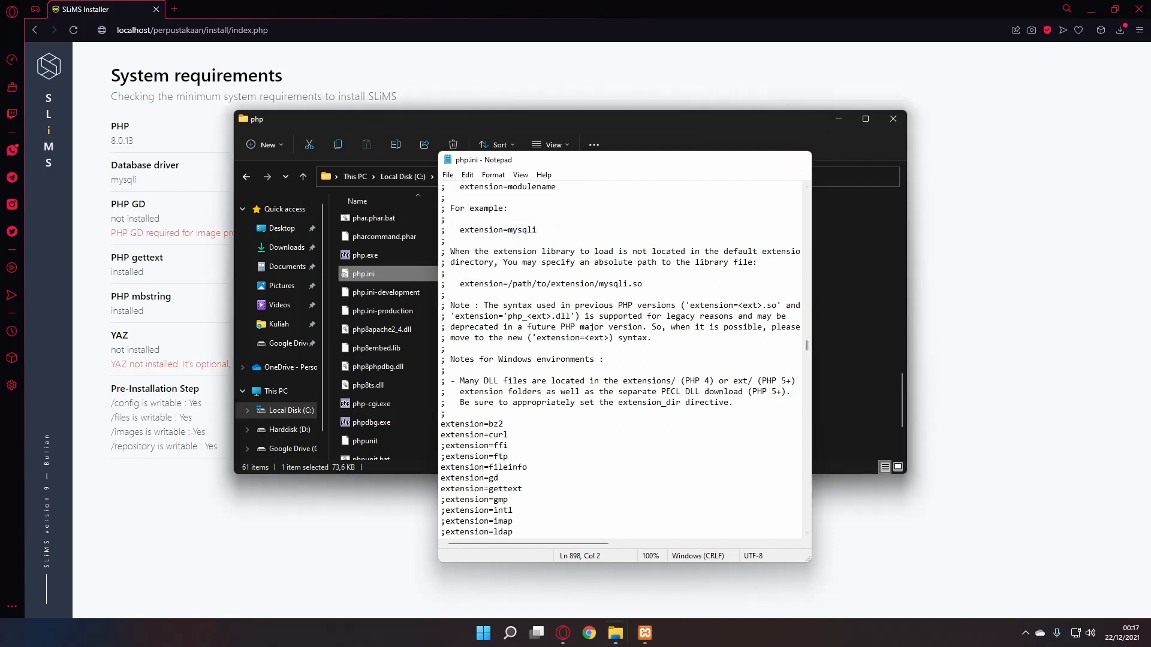
pyautogui.click(797, 159)
pyautogui.click(642, 633)
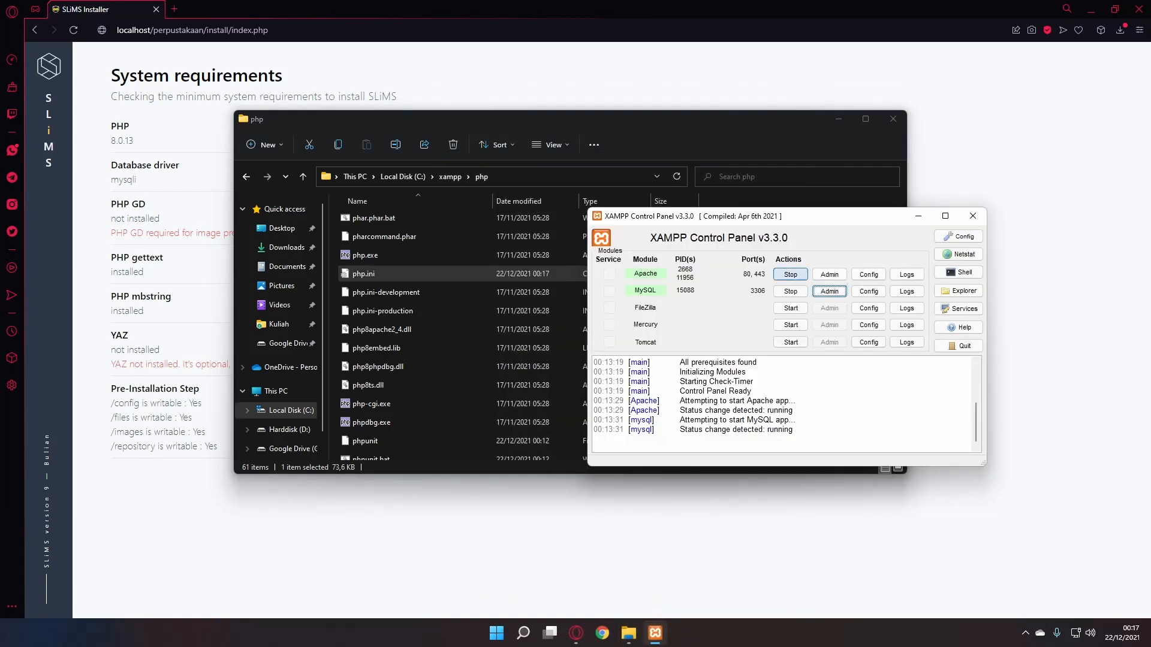
# - Restart the Apache and MySQL modules in XAMPP
pyautogui.click(790, 274)
pyautogui.click(790, 290)
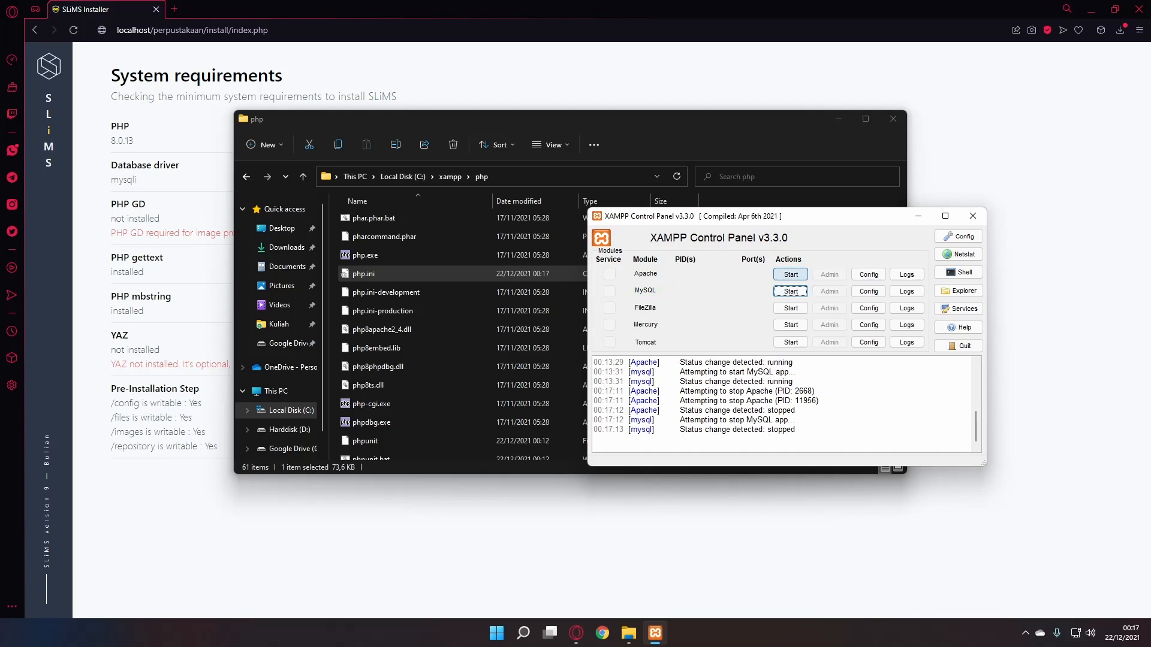
pyautogui.click(790, 274)
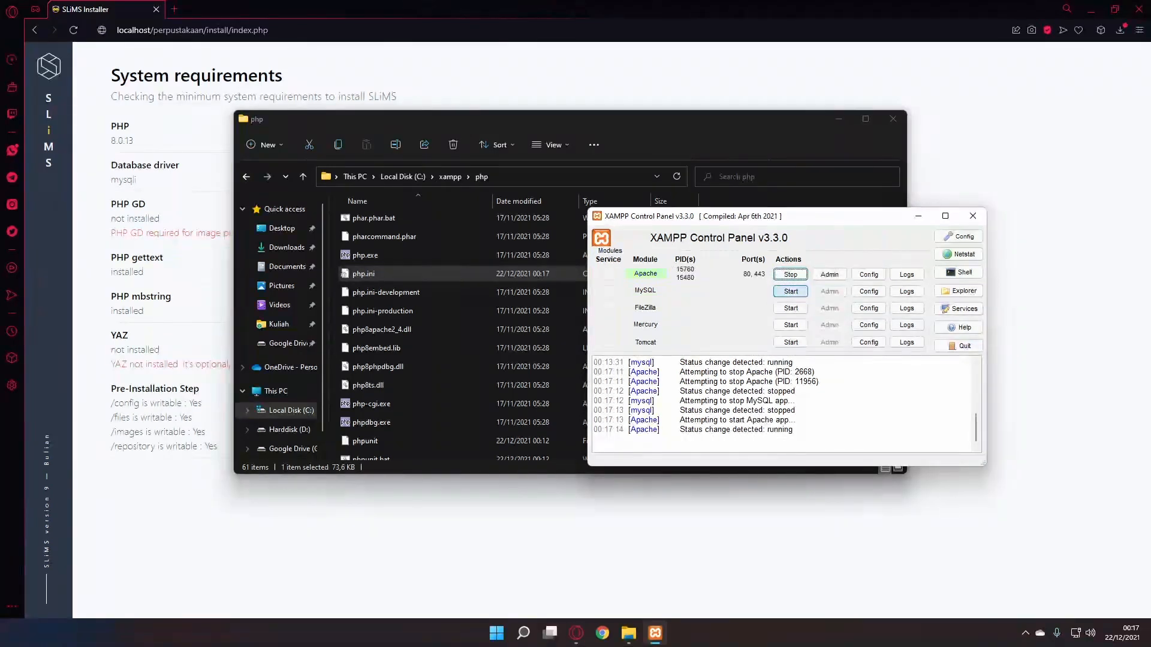
pyautogui.click(790, 290)
# - Reload the SLiMS installer, click Get Started, and pass the system requirements page
pyautogui.moveTo(420, 9); pyautogui.dragTo(211, 10)
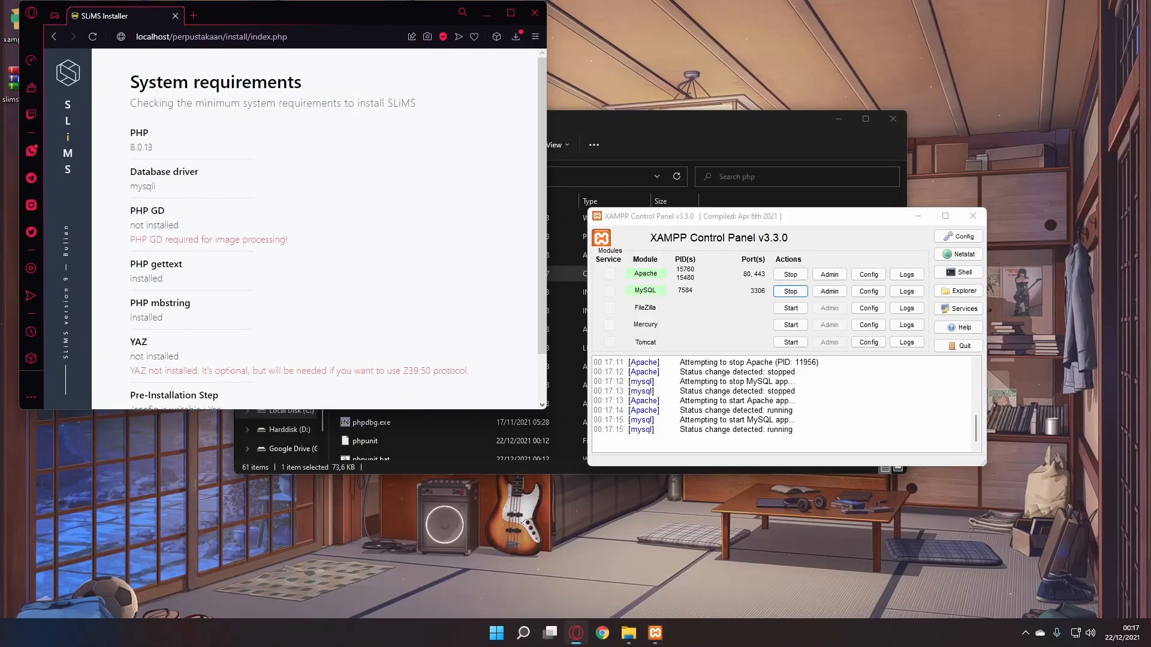
pyautogui.press('super+Up')
pyautogui.press('F5')
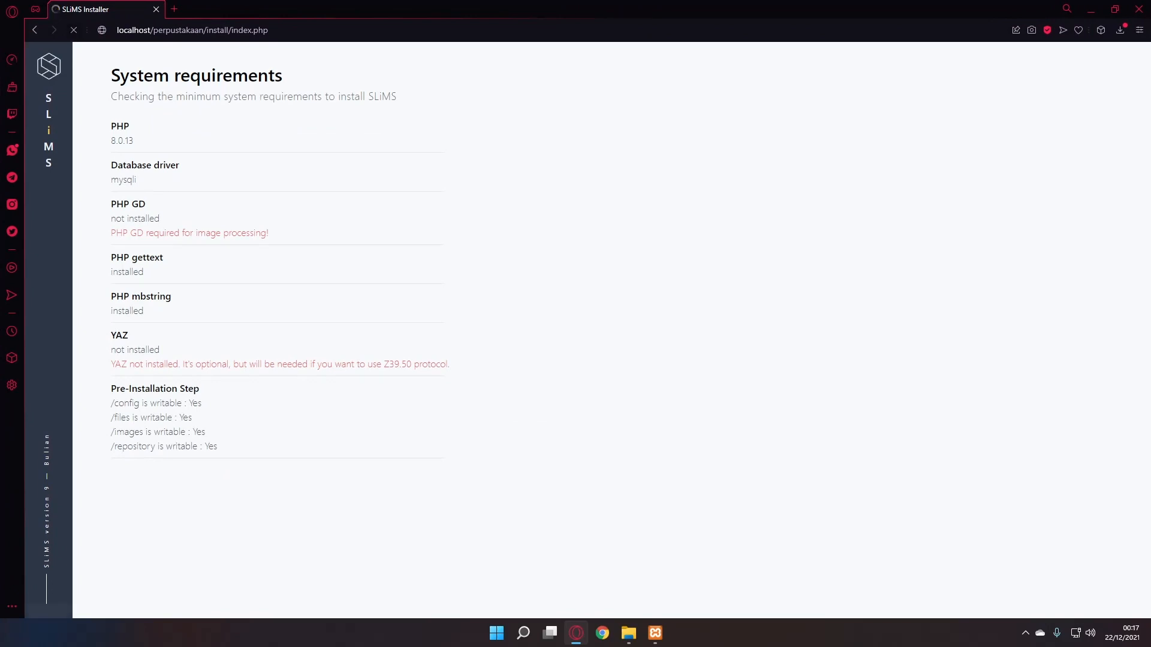
pyautogui.click(305, 377)
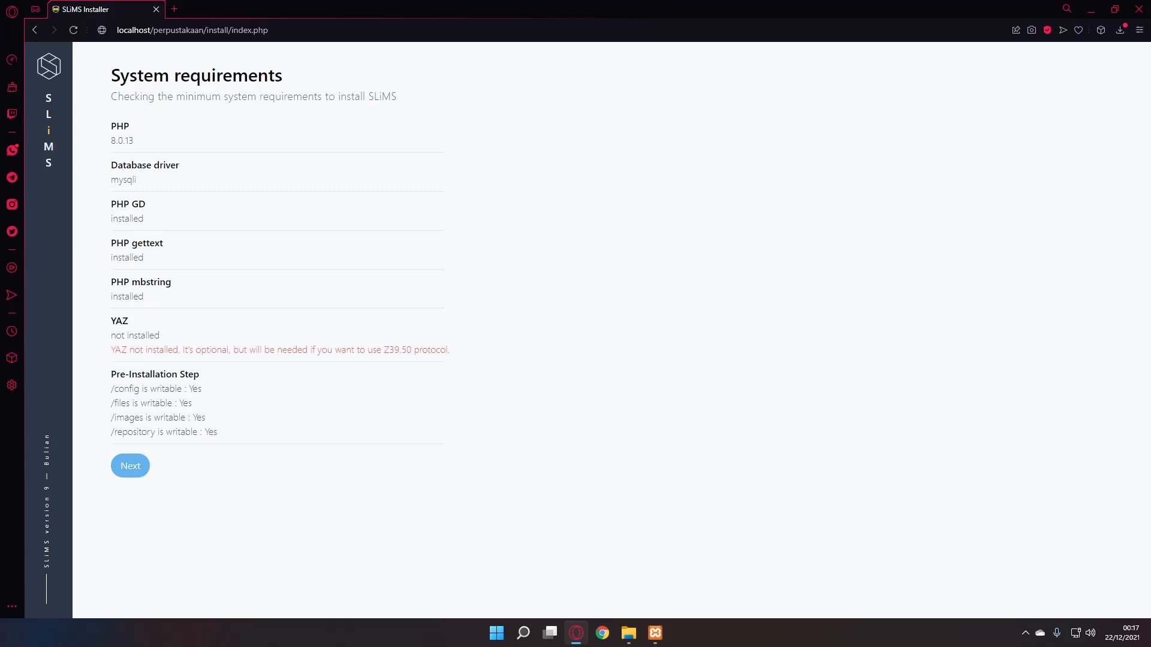
pyautogui.click(130, 466)
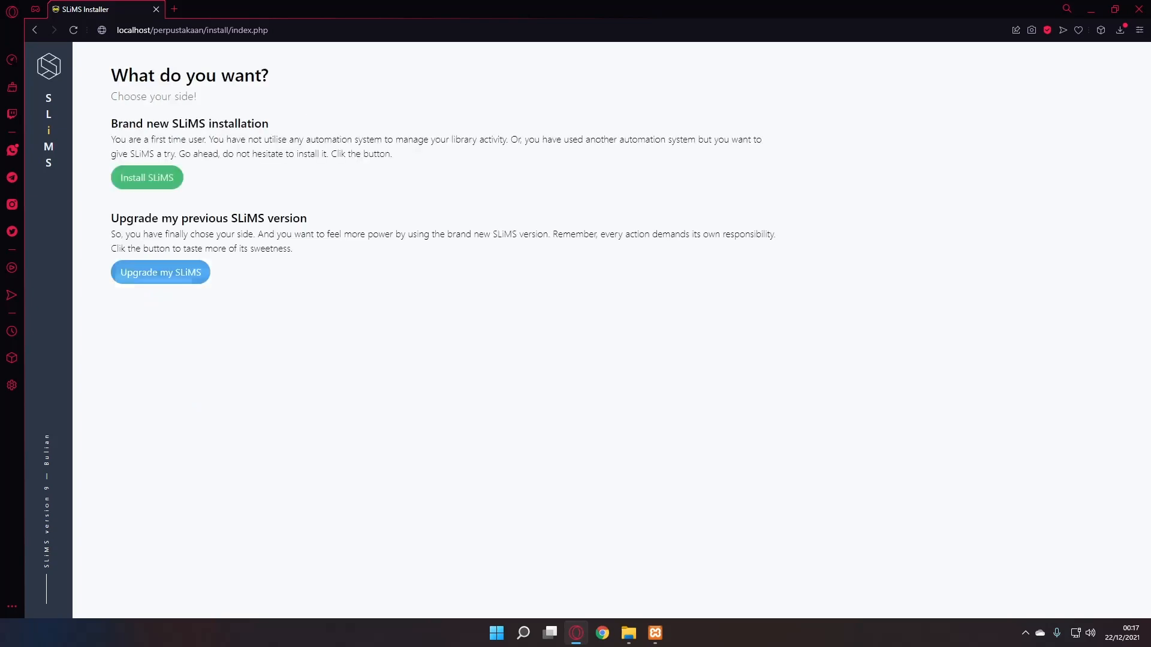
# - Start a brand new SLiMS installation and enter database name Perpustakaan
pyautogui.click(147, 177)
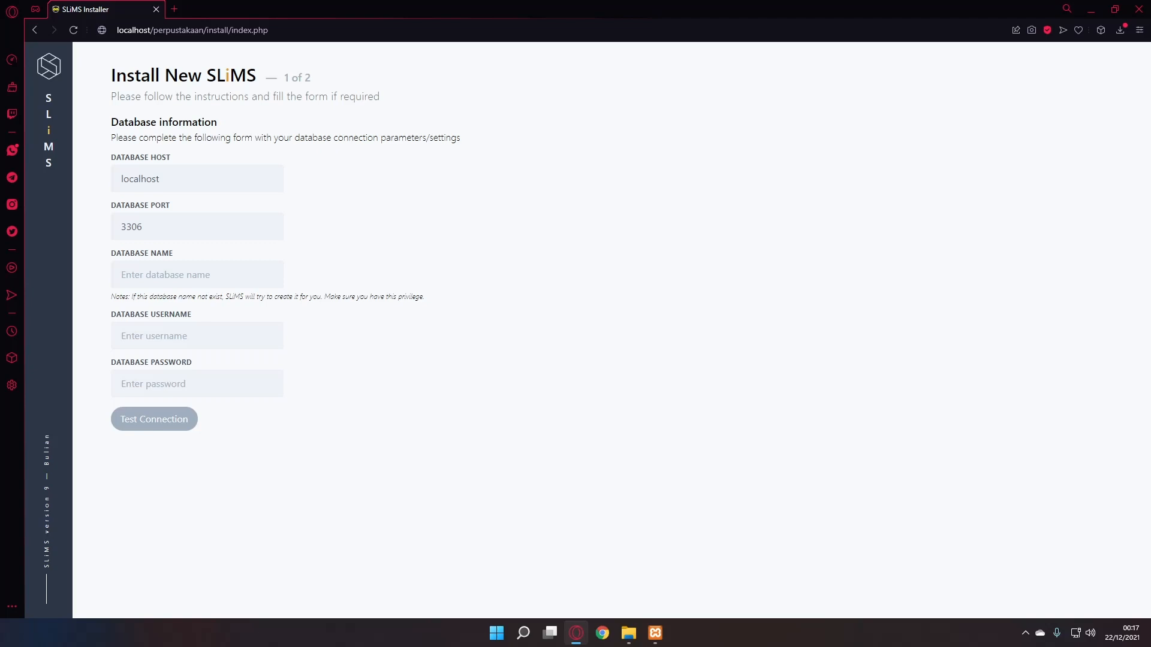
pyautogui.moveTo(160, 179); pyautogui.dragTo(121, 179)
pyautogui.click(122, 275)
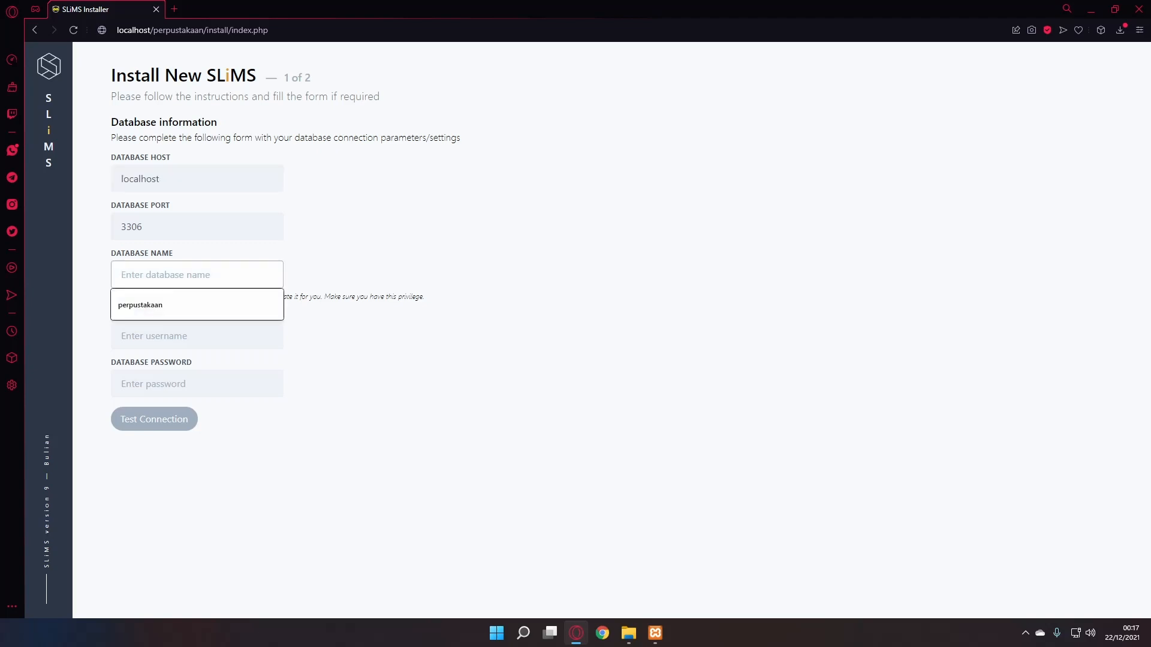
pyautogui.write('Perpustakaan')
# - Enter the database username and password, test the connection, and continue to step 2
pyautogui.click(122, 336)
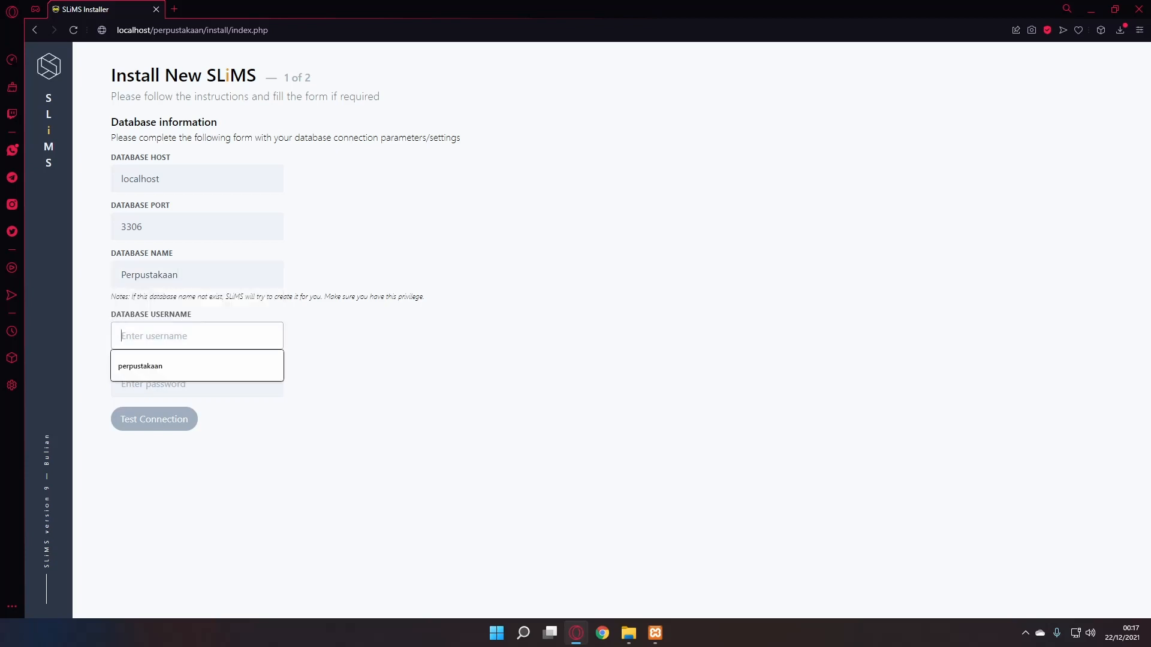
pyautogui.write('perpusunp')
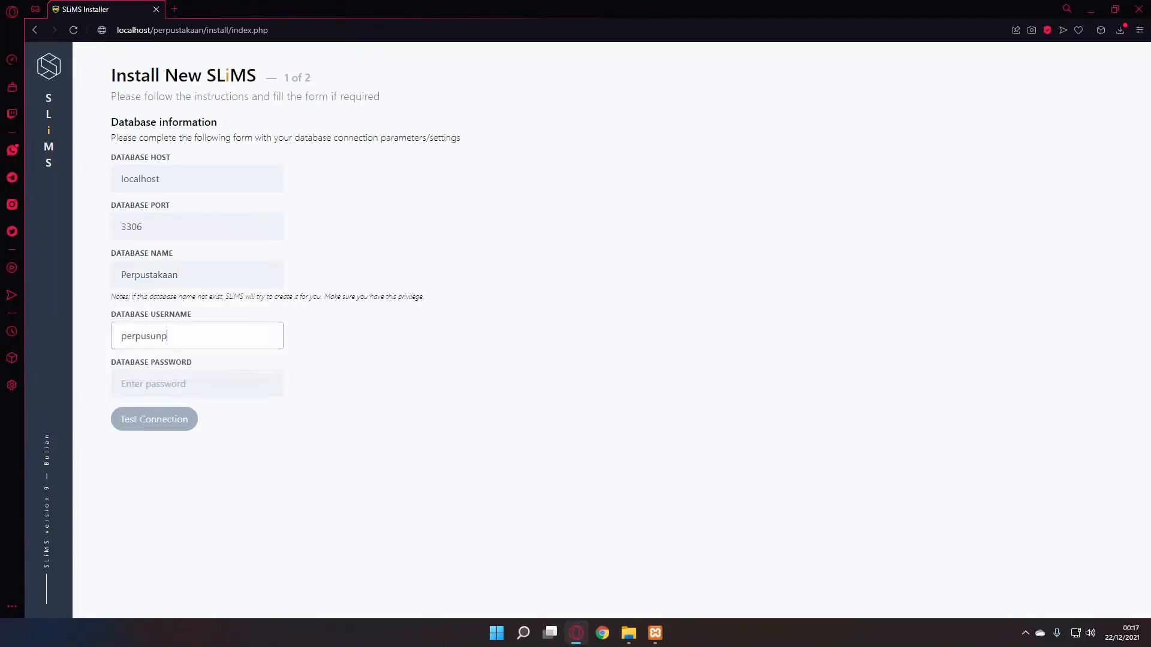
pyautogui.press('Tab')
pyautogui.write('•••••')
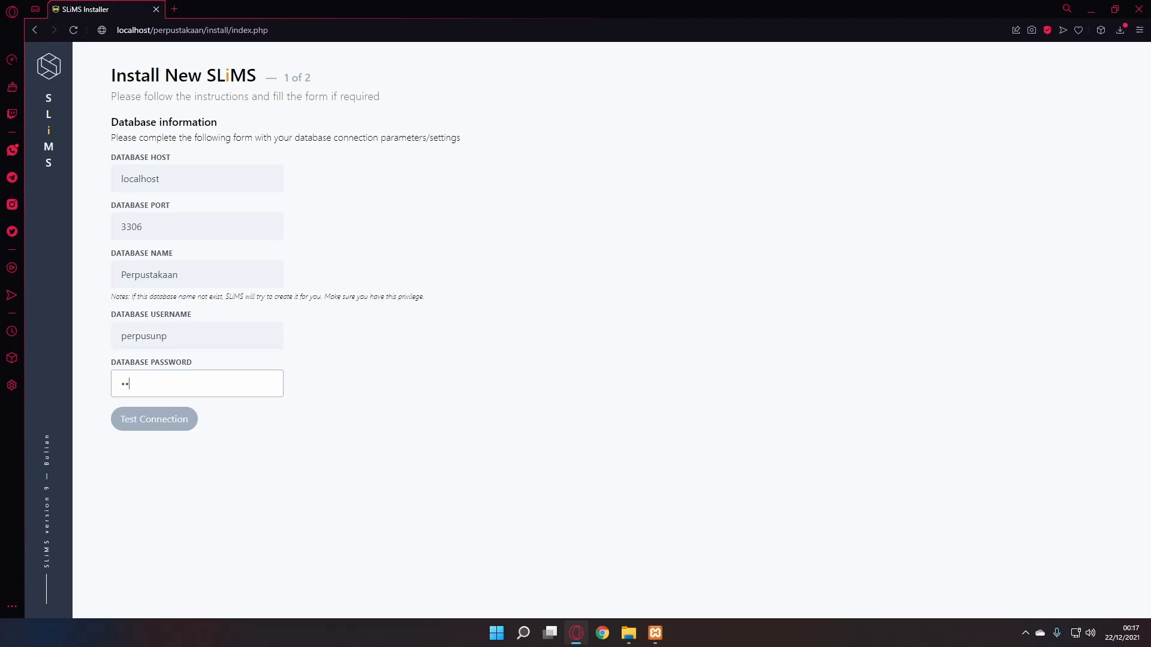
pyautogui.press('Tab')
pyautogui.press('Return')
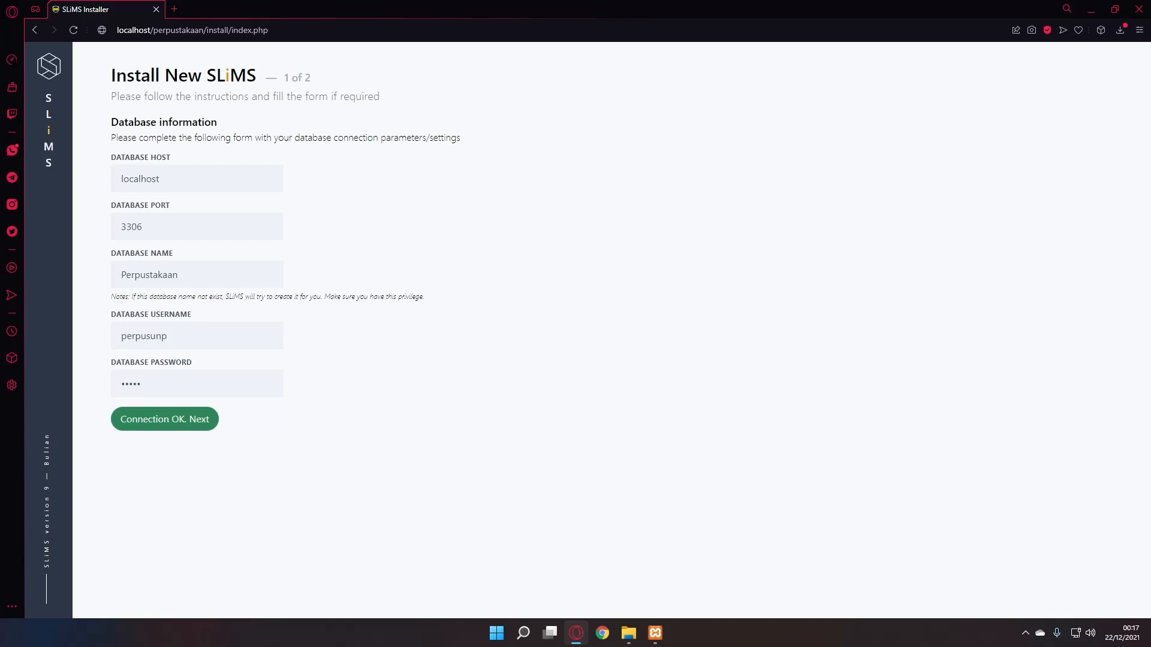
pyautogui.press('Return')
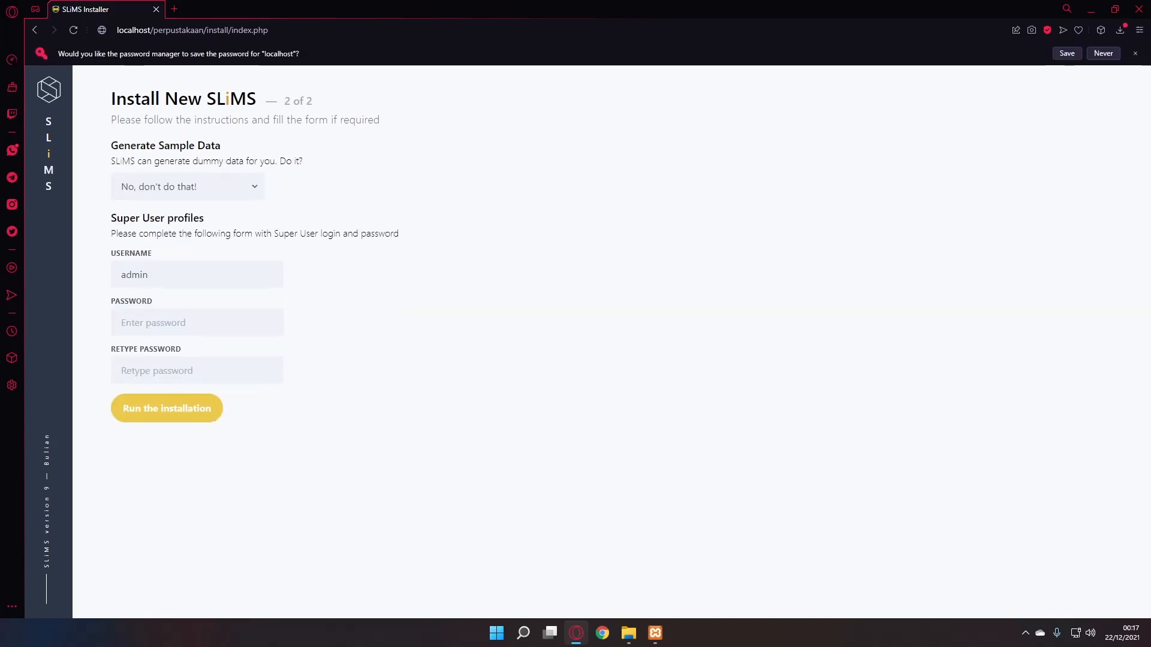
# - Create the admin super user with its password entered twice and run the installation
pyautogui.moveTo(111, 218); pyautogui.dragTo(204, 218)
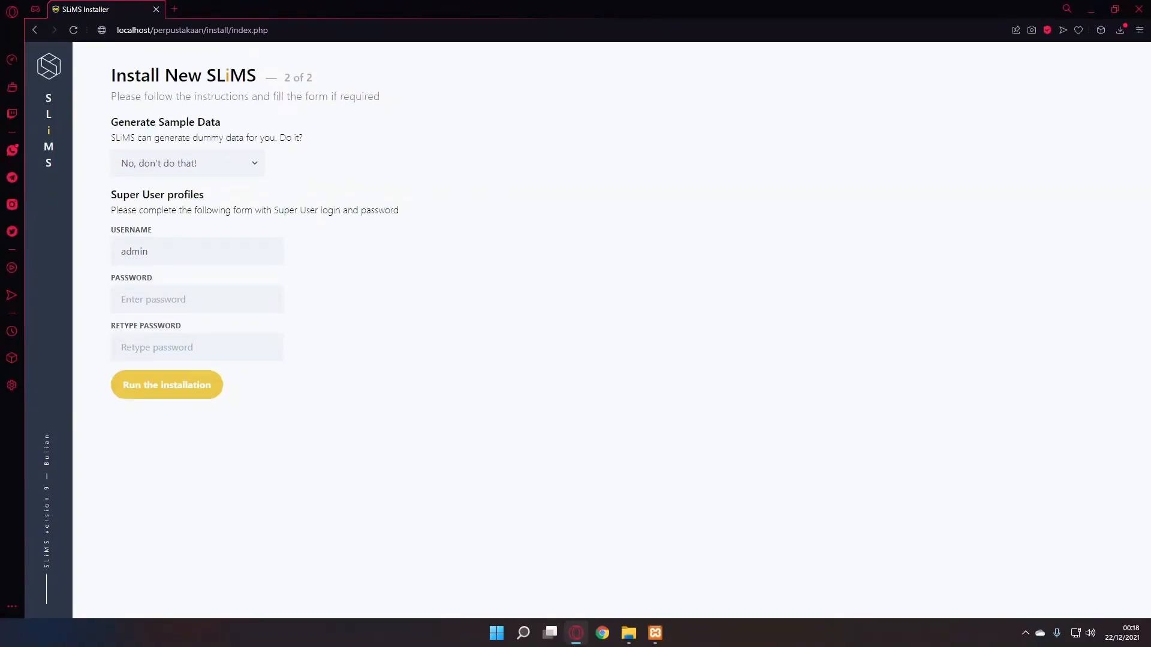
pyautogui.click(148, 251)
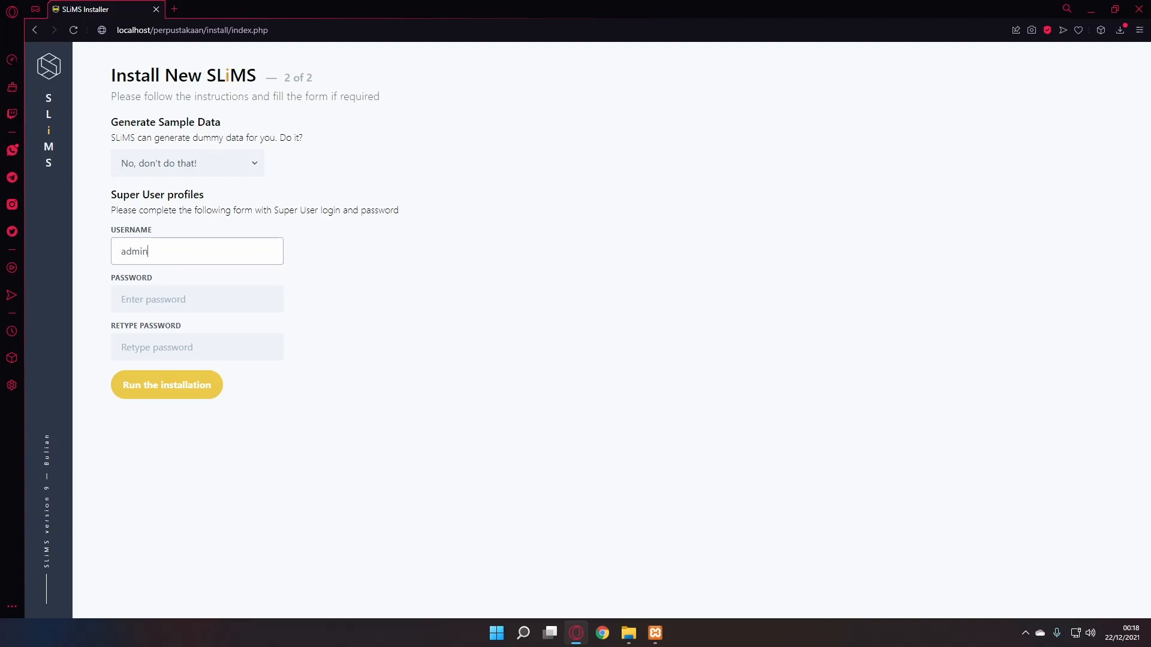
pyautogui.press('Tab')
pyautogui.write('admin')
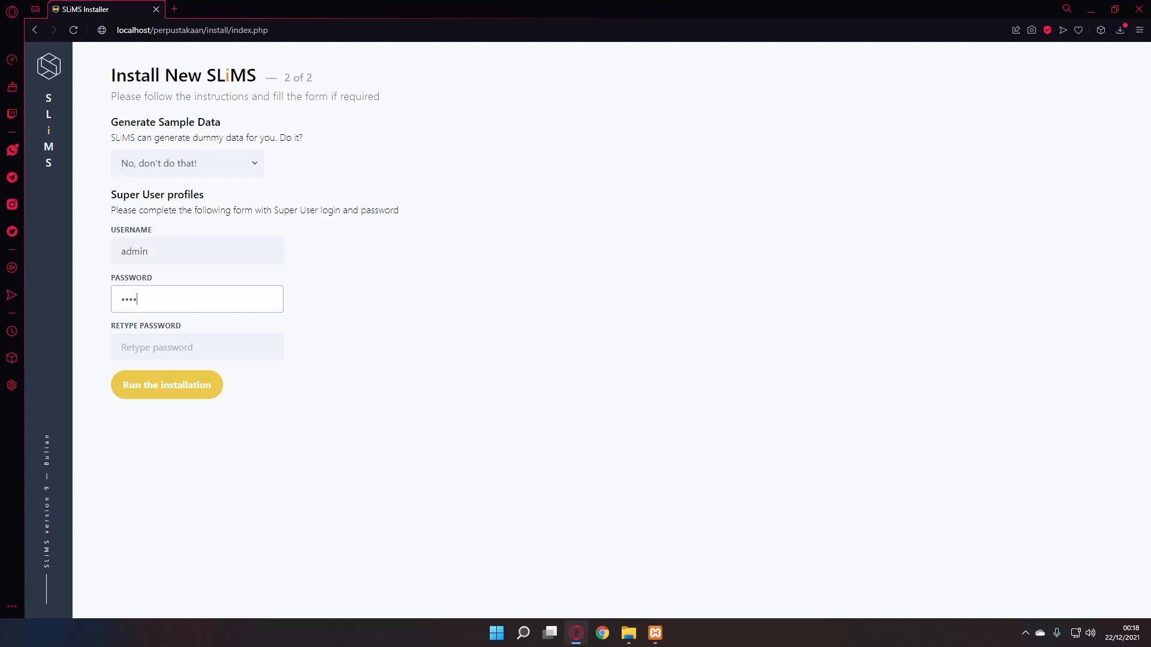
pyautogui.press('Tab')
pyautogui.write('admin')
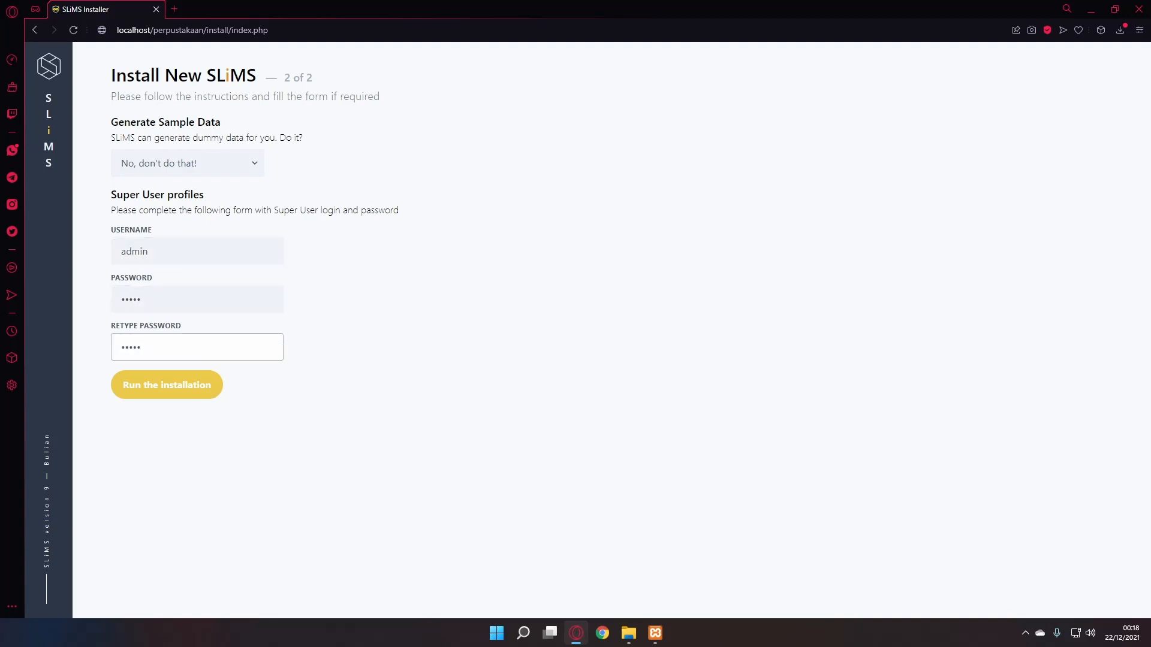
pyautogui.press('Tab')
pyautogui.press('Return')
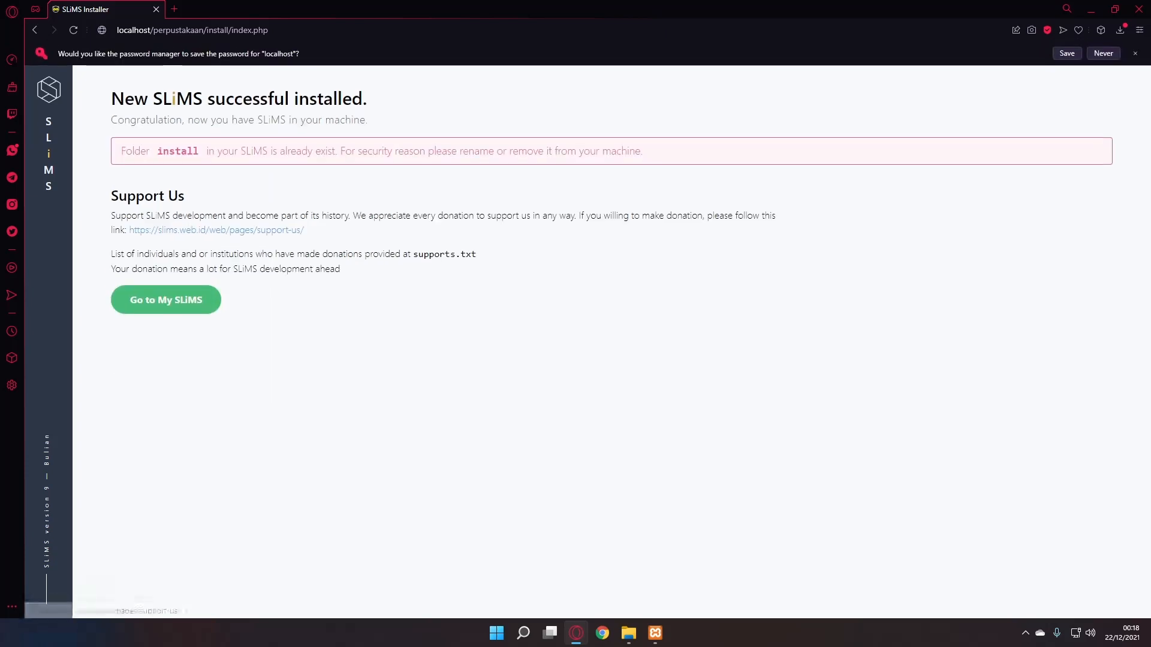
pyautogui.moveTo(120, 151); pyautogui.dragTo(456, 151)
pyautogui.click(145, 151)
# - Browse File Explorer to the C:\xampp\htdocs\Perpustakaan folder
pyautogui.click(457, 151)
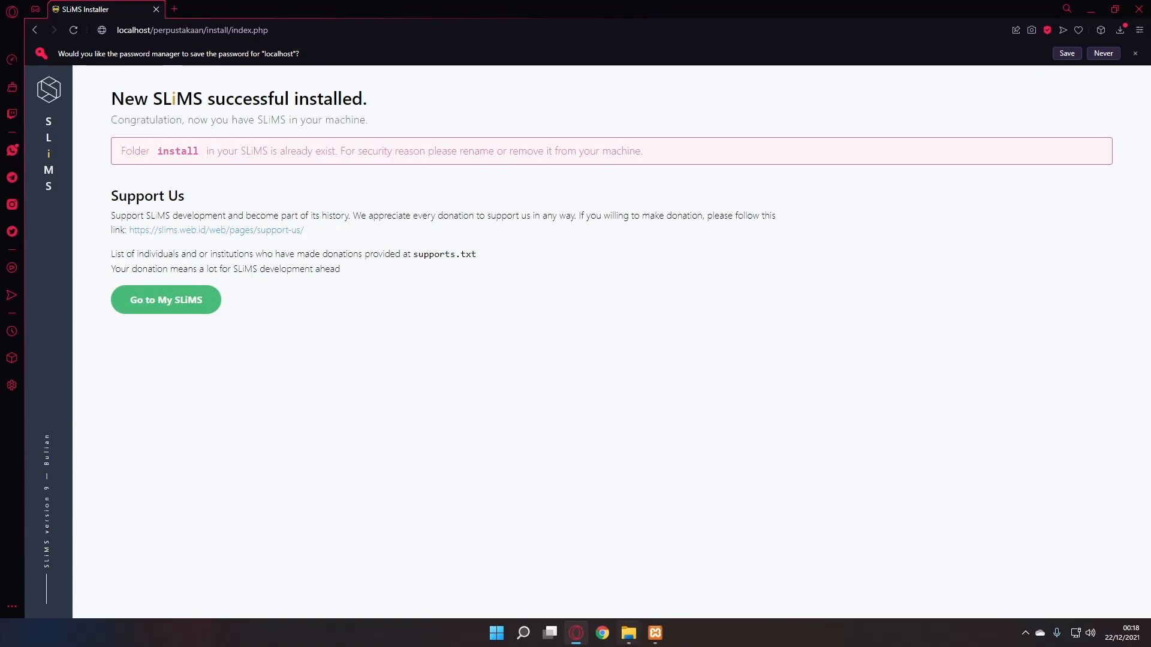
pyautogui.click(628, 633)
pyautogui.click(449, 176)
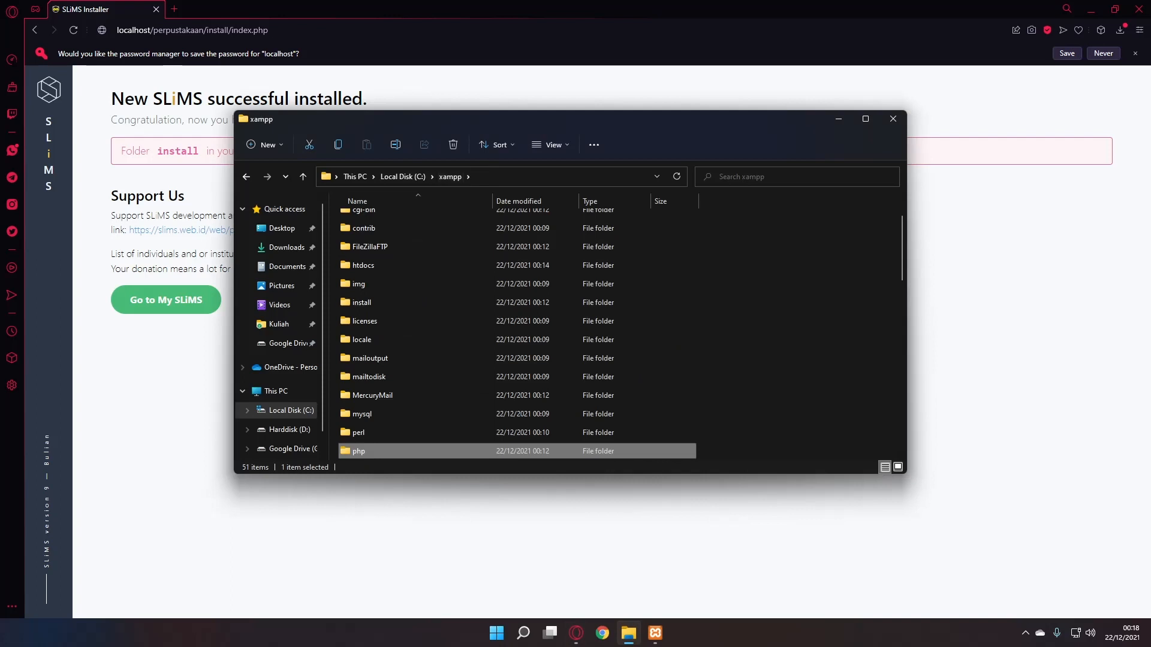
pyautogui.doubleClick(363, 265)
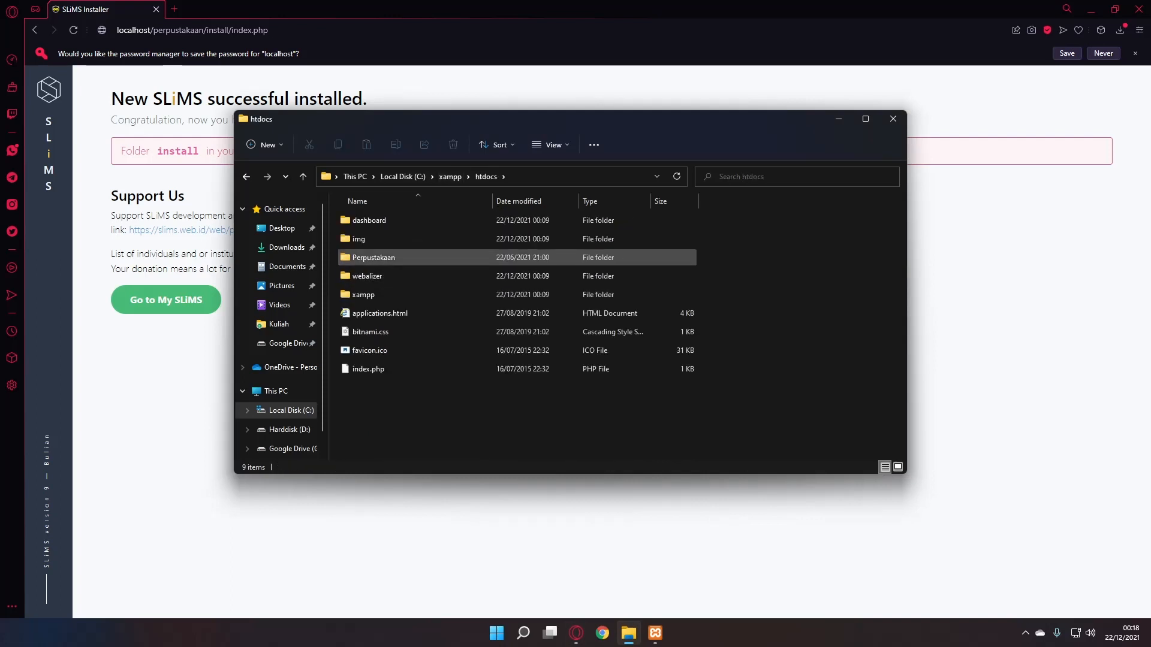
pyautogui.doubleClick(374, 257)
pyautogui.scroll(-2, 361, 282)
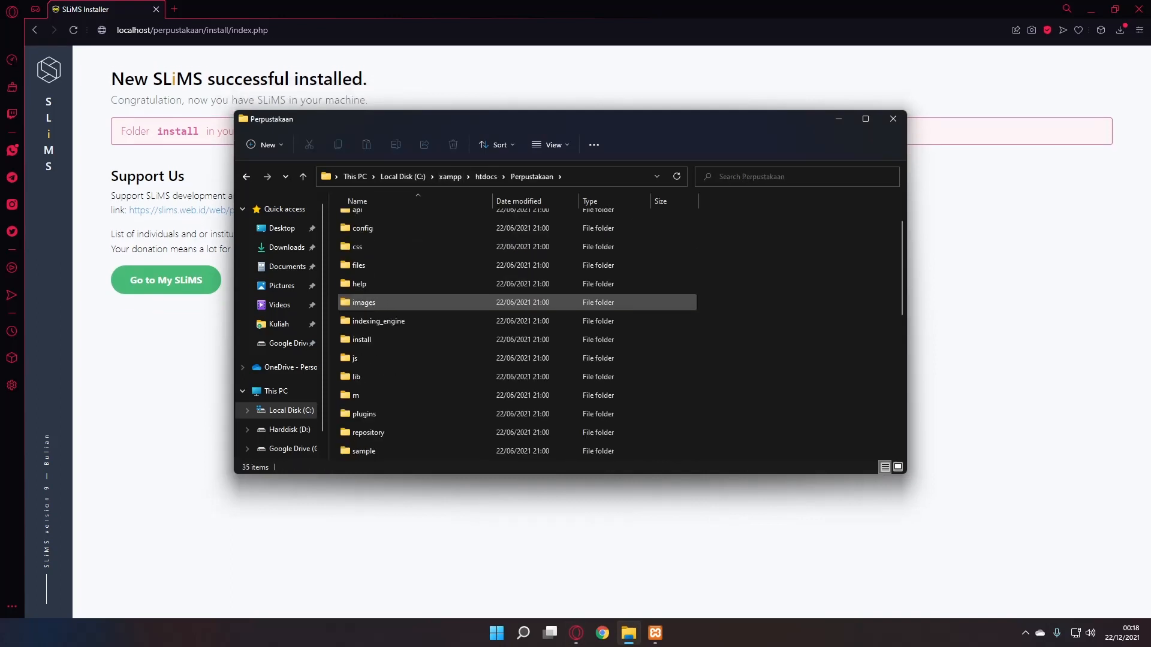
# - Rename the install folder to install_ and return to the SLiMS homepage
pyautogui.click(362, 283)
pyautogui.rightClick(396, 283)
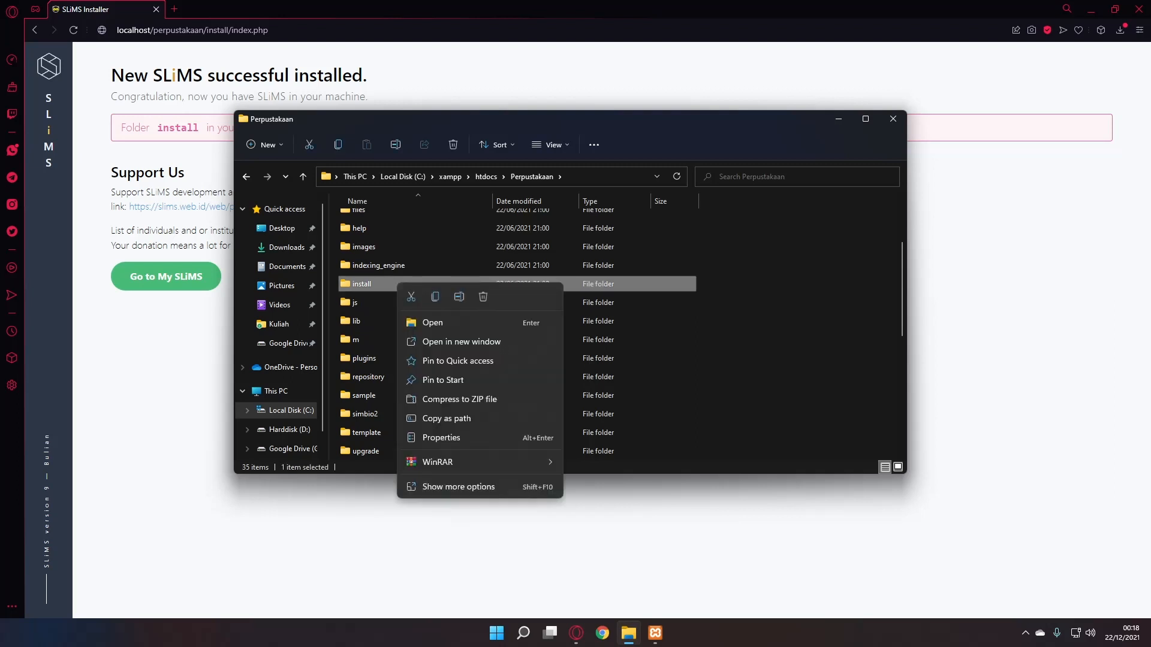
pyautogui.click(498, 297)
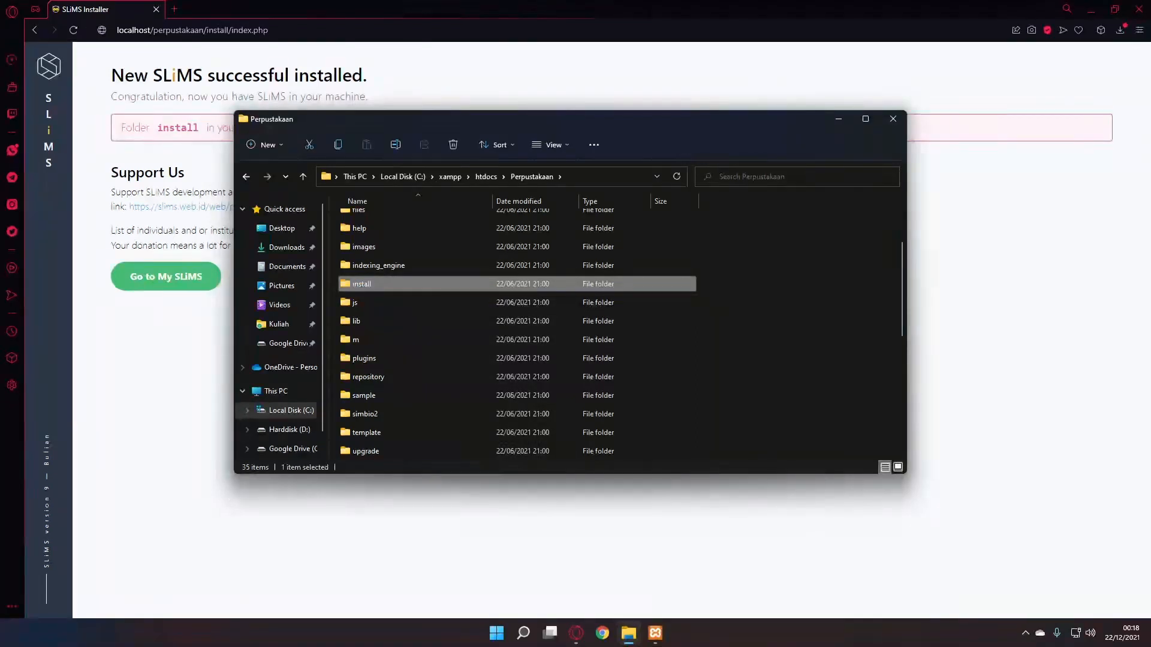
pyautogui.rightClick(376, 284)
pyautogui.click(376, 284)
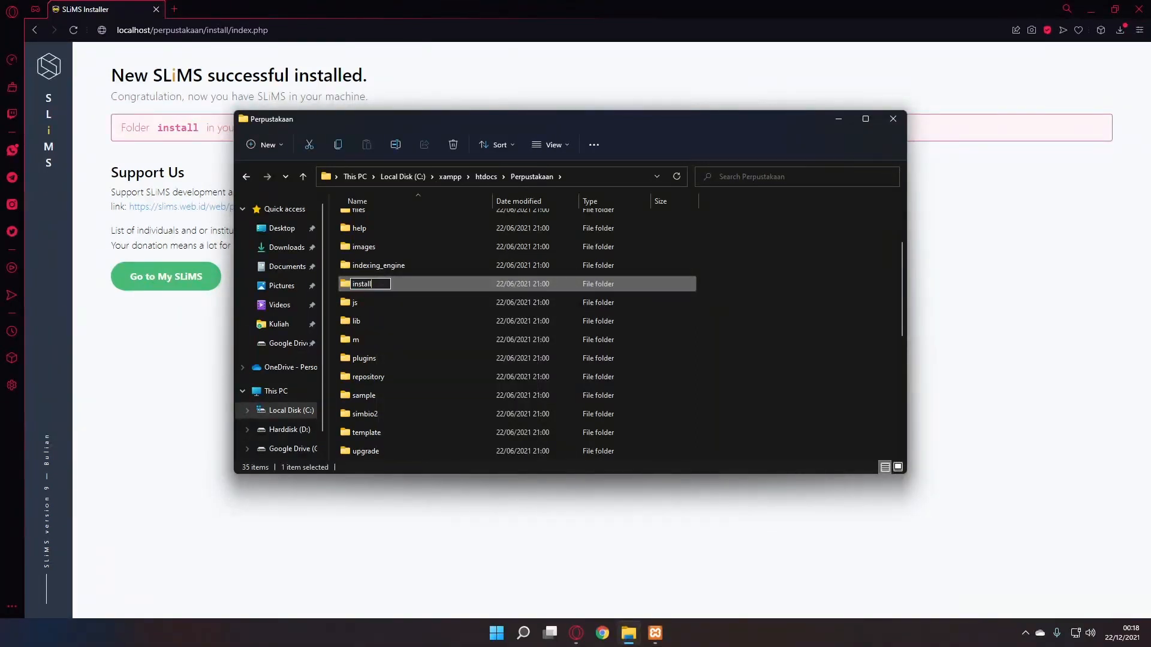
pyautogui.write('_')
pyautogui.press('Return')
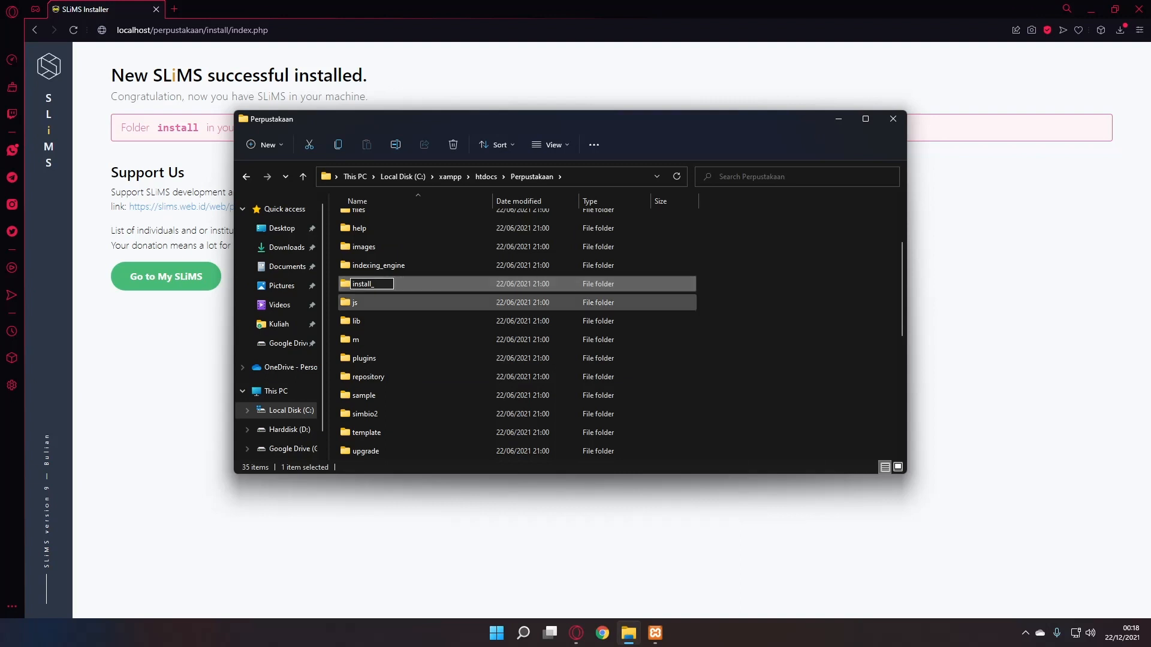
pyautogui.hotkey('alt', 'Tab')
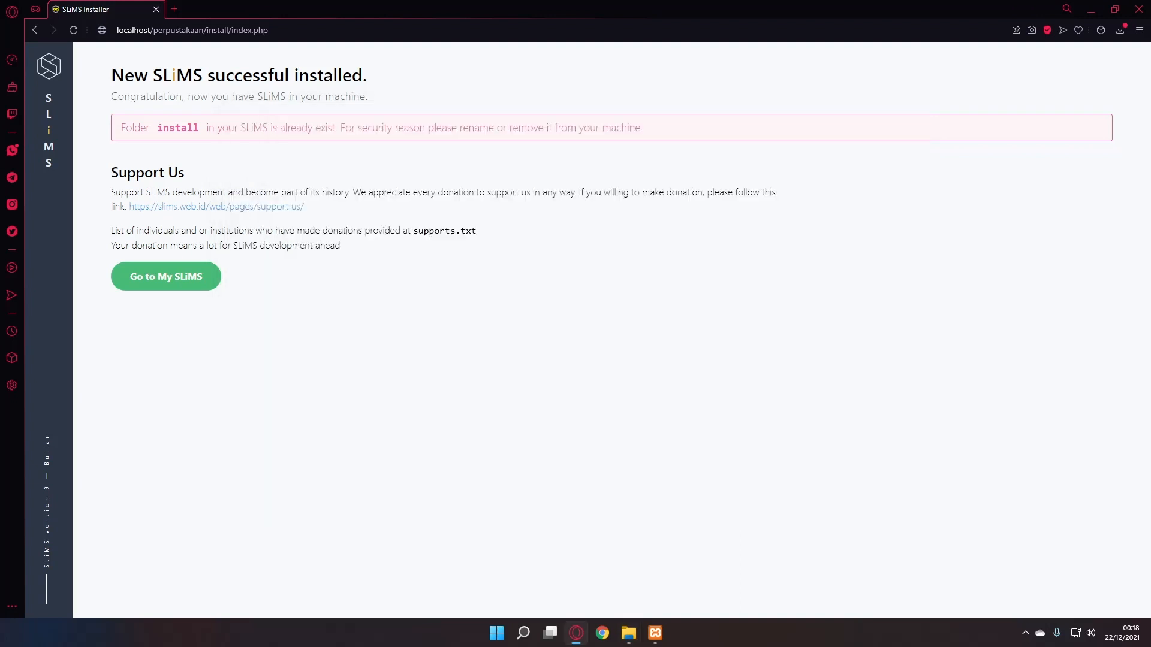
pyautogui.click(166, 276)
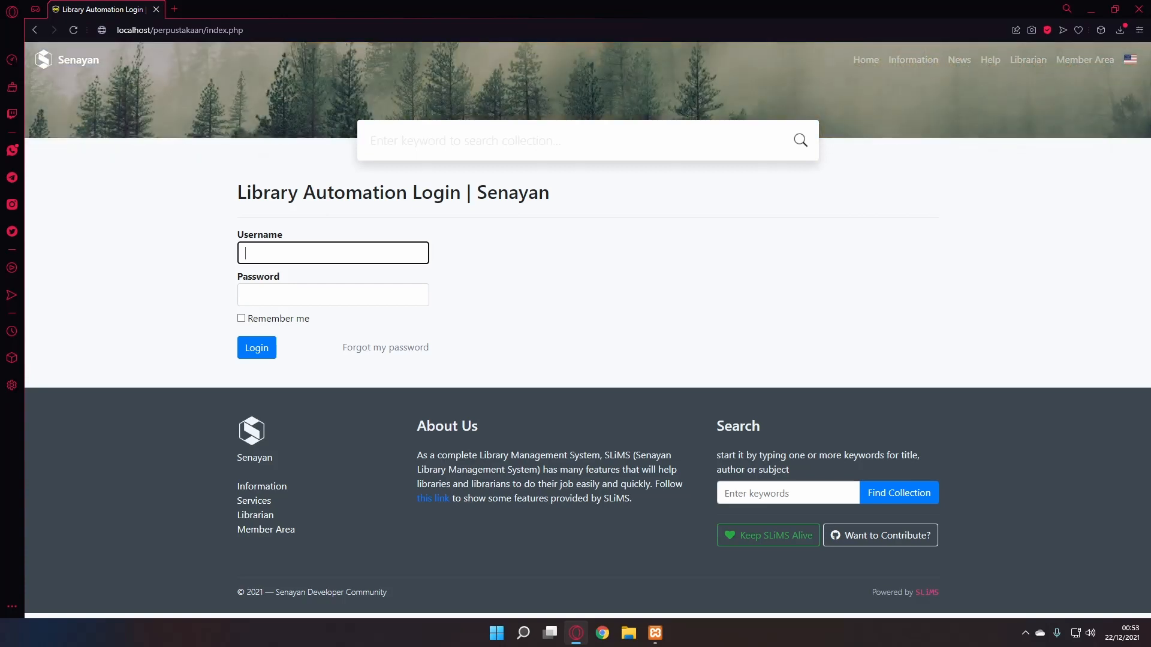
# - Reload the library login page and sign in as admin with the account password
pyautogui.hotkey('ctrl', 'l')
pyautogui.click(300, 30)
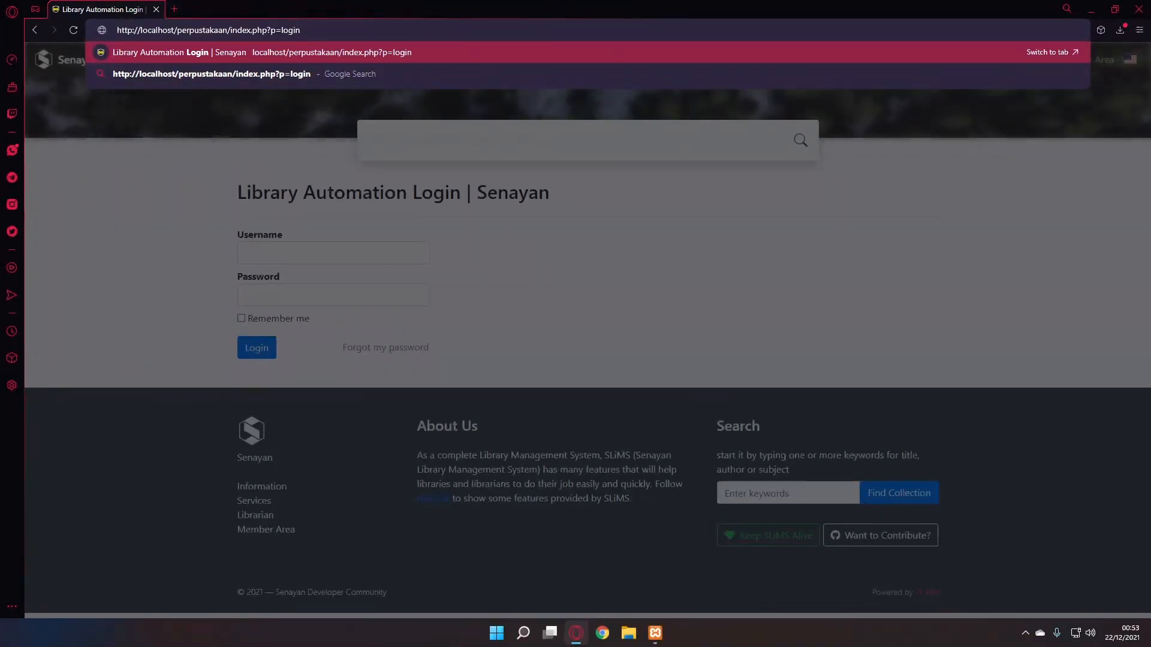
pyautogui.press('Return')
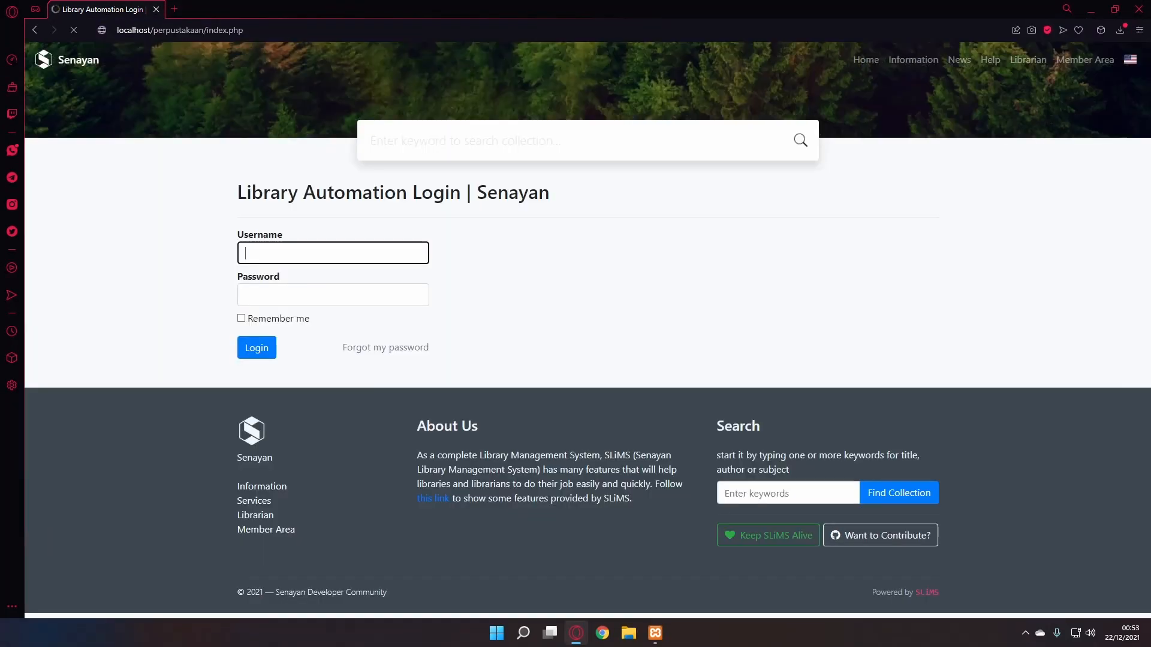
pyautogui.click(274, 249)
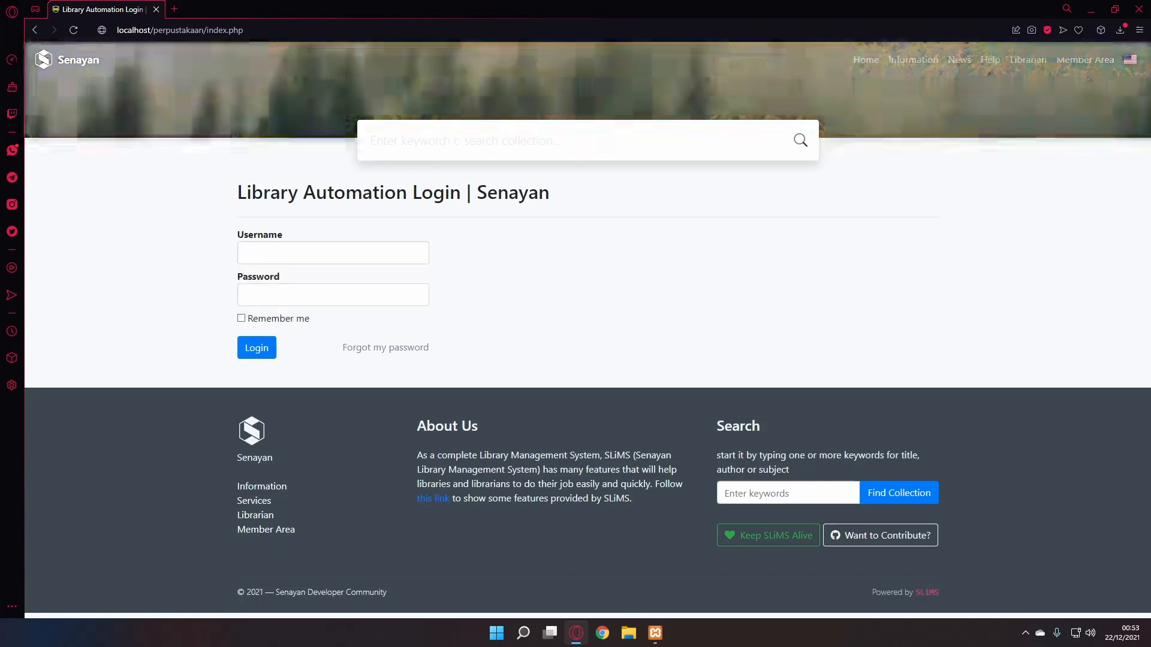
pyautogui.click(246, 253)
pyautogui.write('admin')
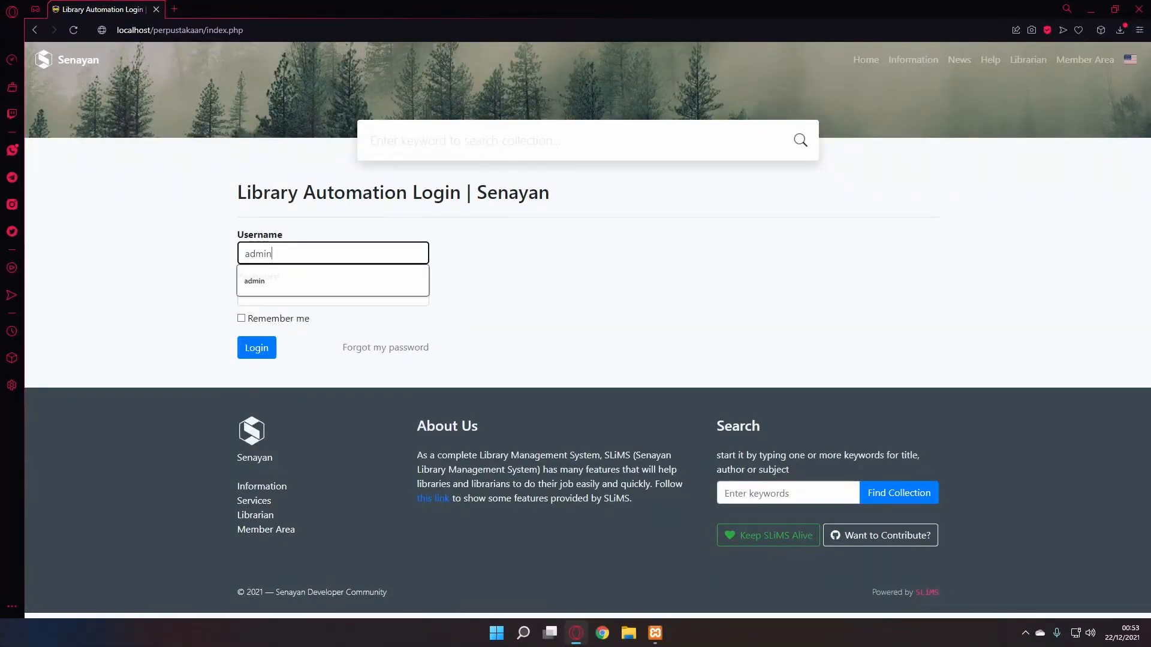
pyautogui.press('Tab')
pyautogui.write('•••••')
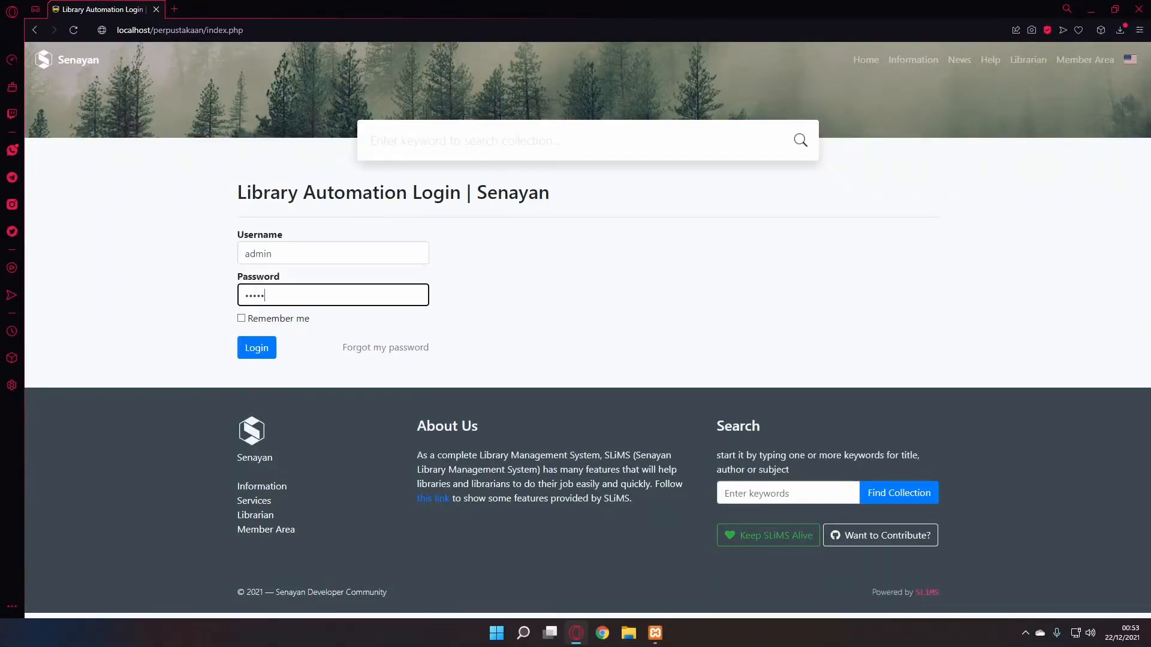
pyautogui.click(256, 348)
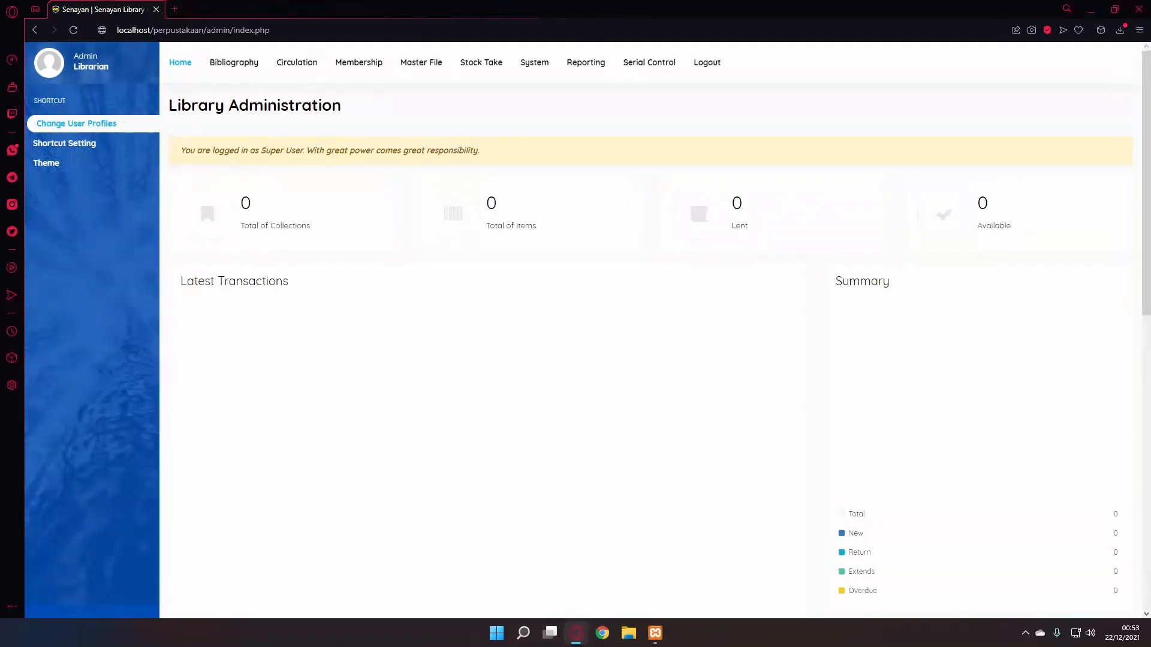
# - Set Default App. Language to Indonesian in System Configuration and save the settings
pyautogui.click(534, 62)
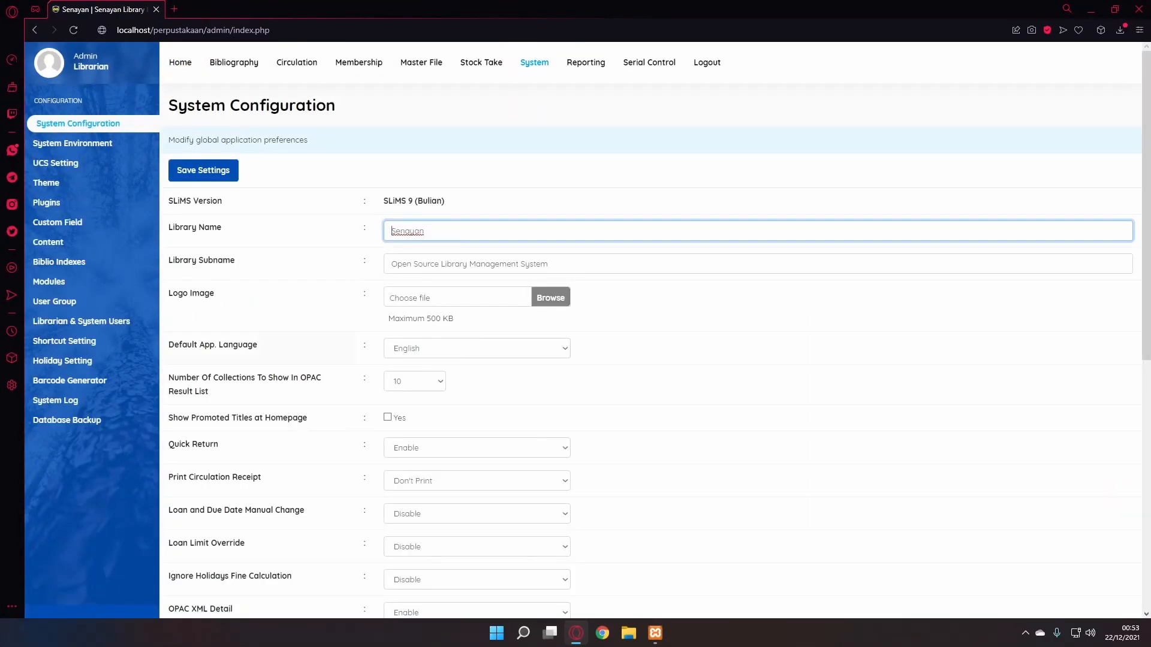
pyautogui.click(564, 349)
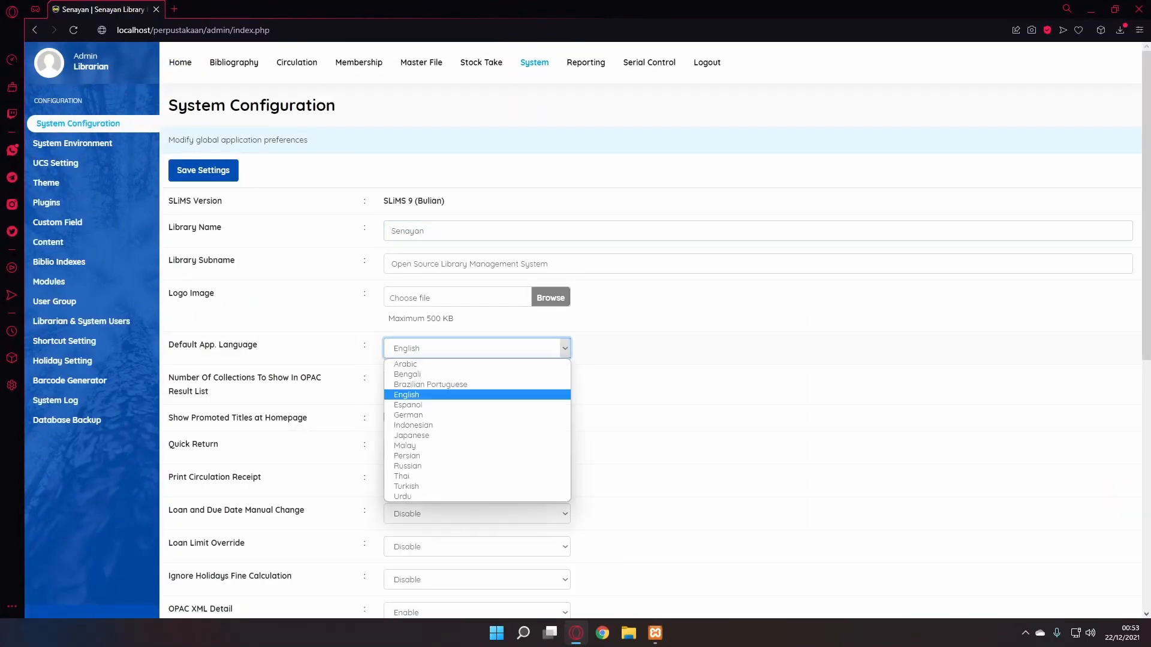
pyautogui.click(419, 425)
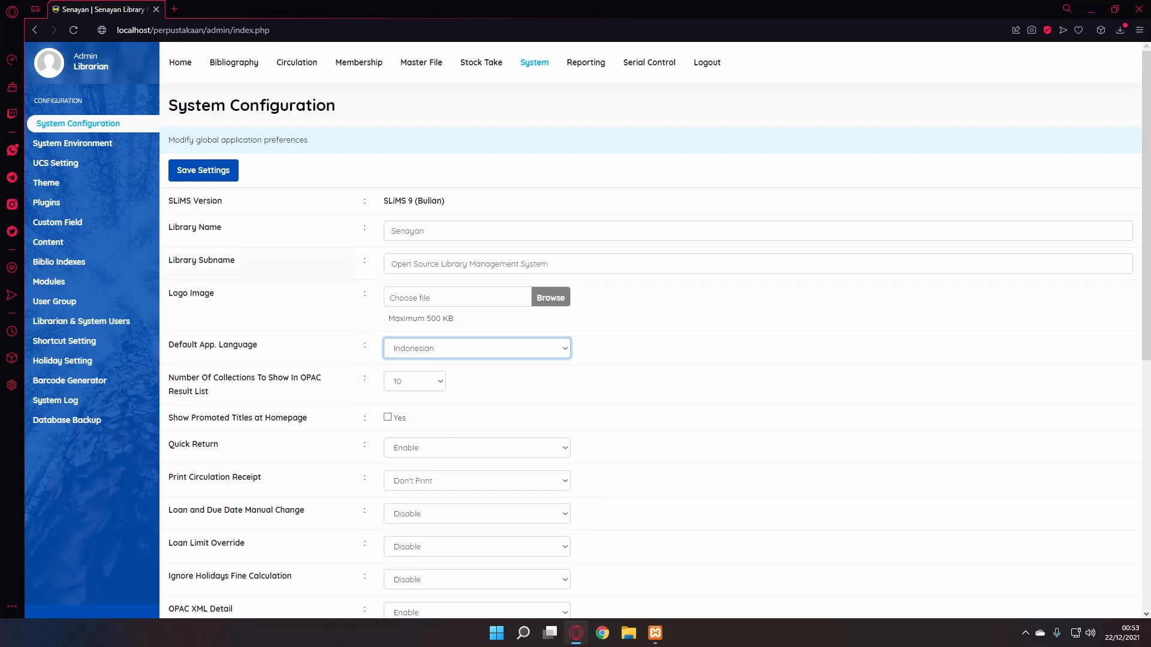
pyautogui.click(203, 170)
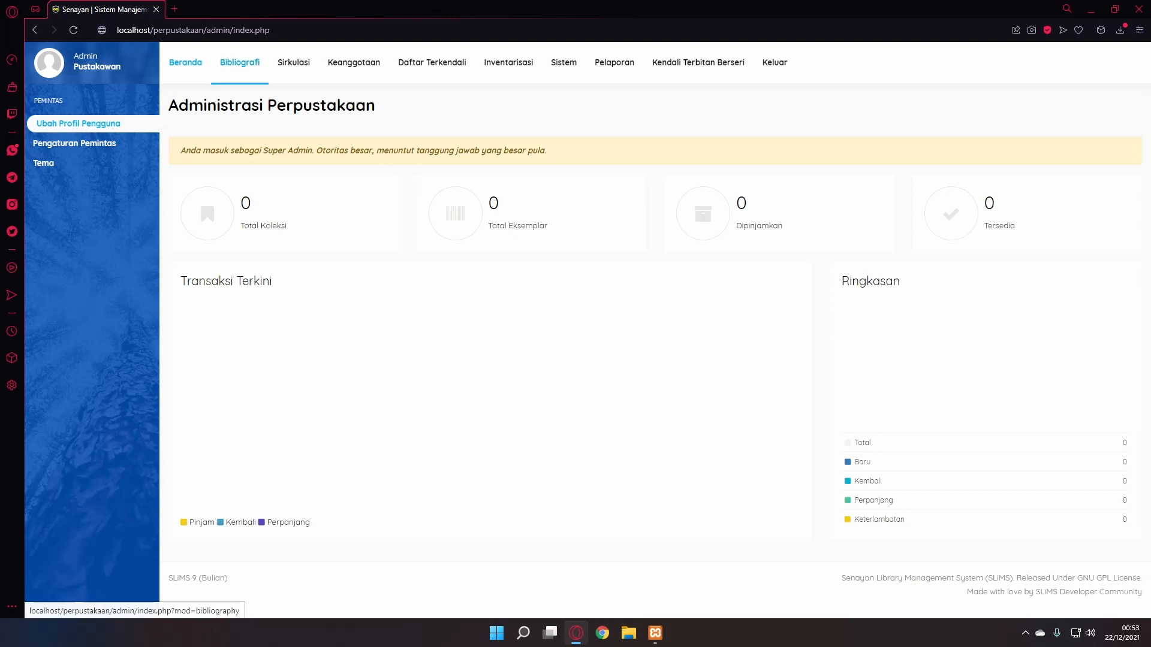
# - Start a new bibliography titled 'Modul Asuhan Kebidanan Dalam Kegawatdaruratan Maternal dan Neonatal'
pyautogui.click(240, 62)
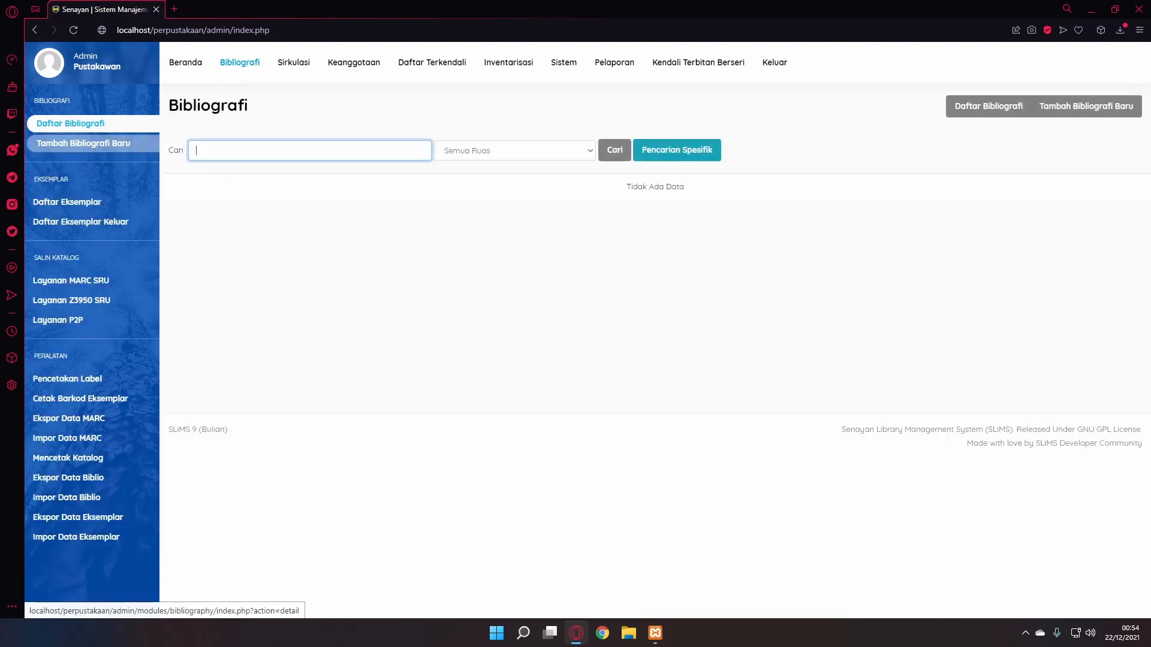
pyautogui.click(84, 143)
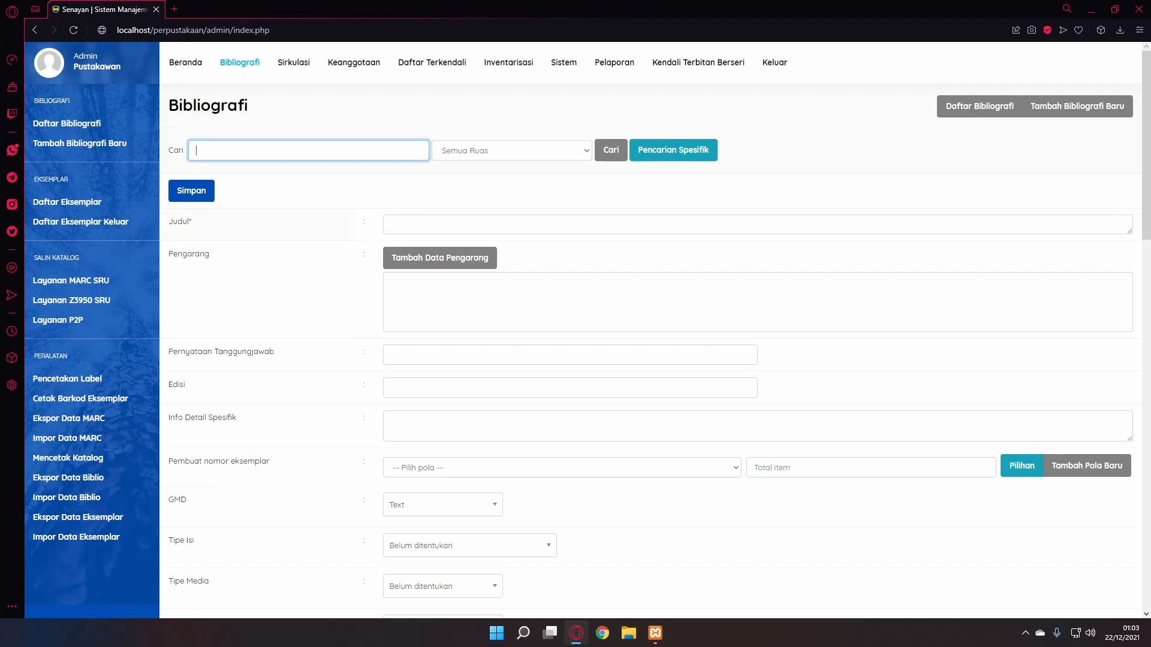
pyautogui.click(391, 224)
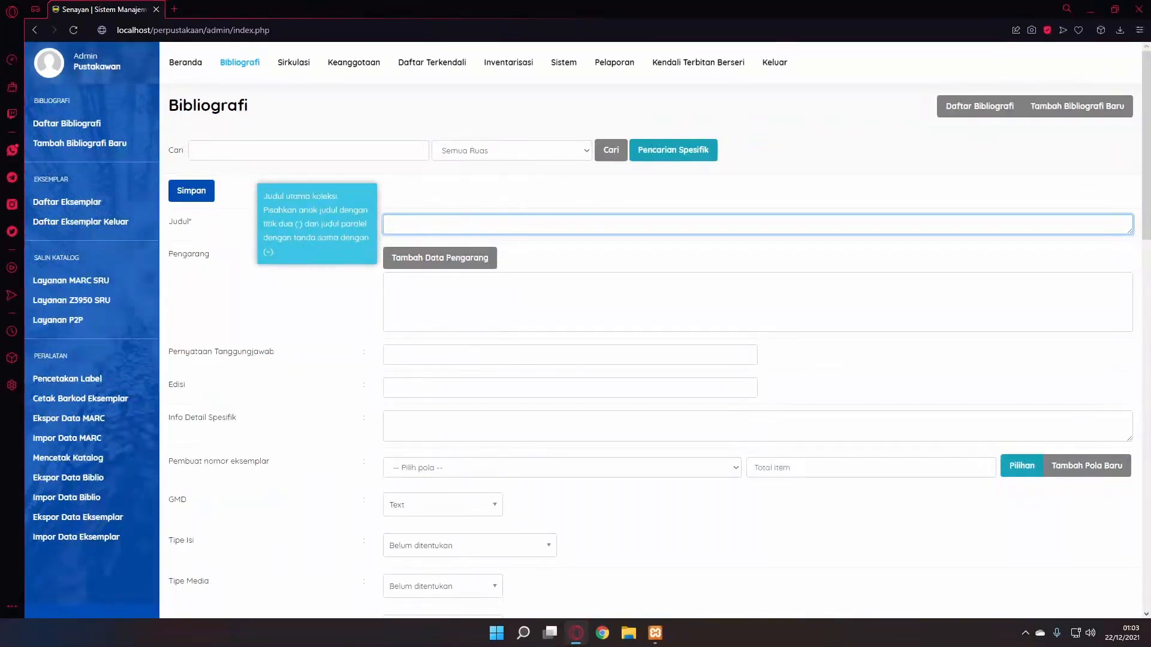
pyautogui.write('Modul Asuhan Kebido')
pyautogui.write('nan Dla')
pyautogui.press('BackSpace')
pyautogui.press('BackSpace')
pyautogui.write('alam ')
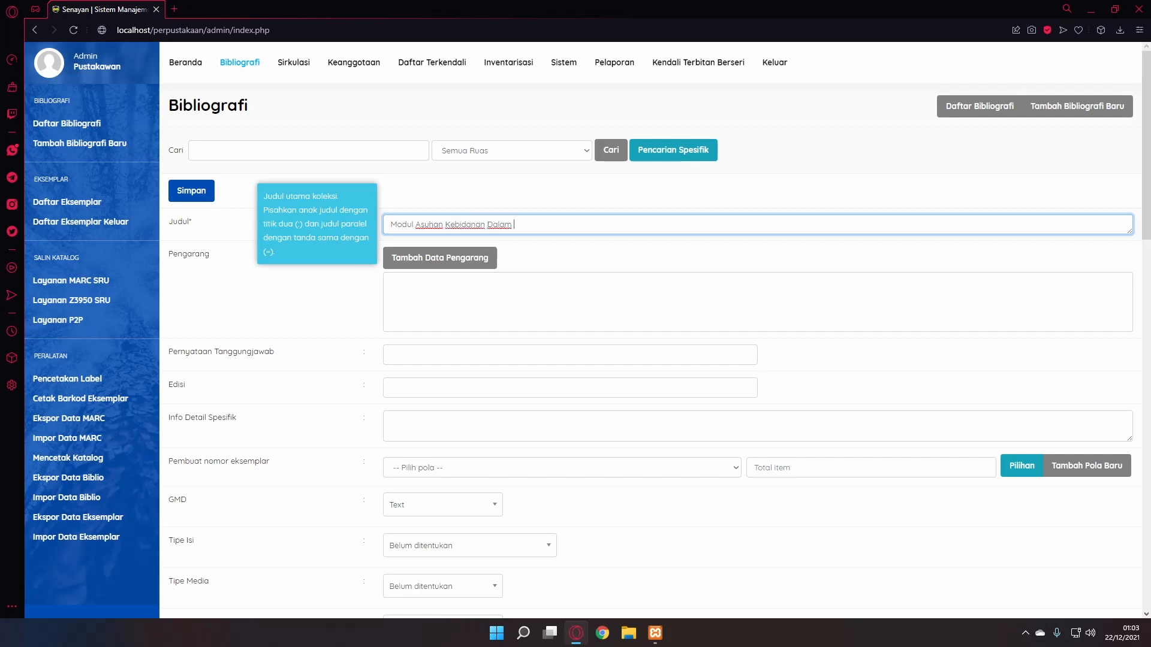
pyautogui.write('Kegawatdarurata')
pyautogui.write('n Mateatatike')
pyautogui.write('n Neo')
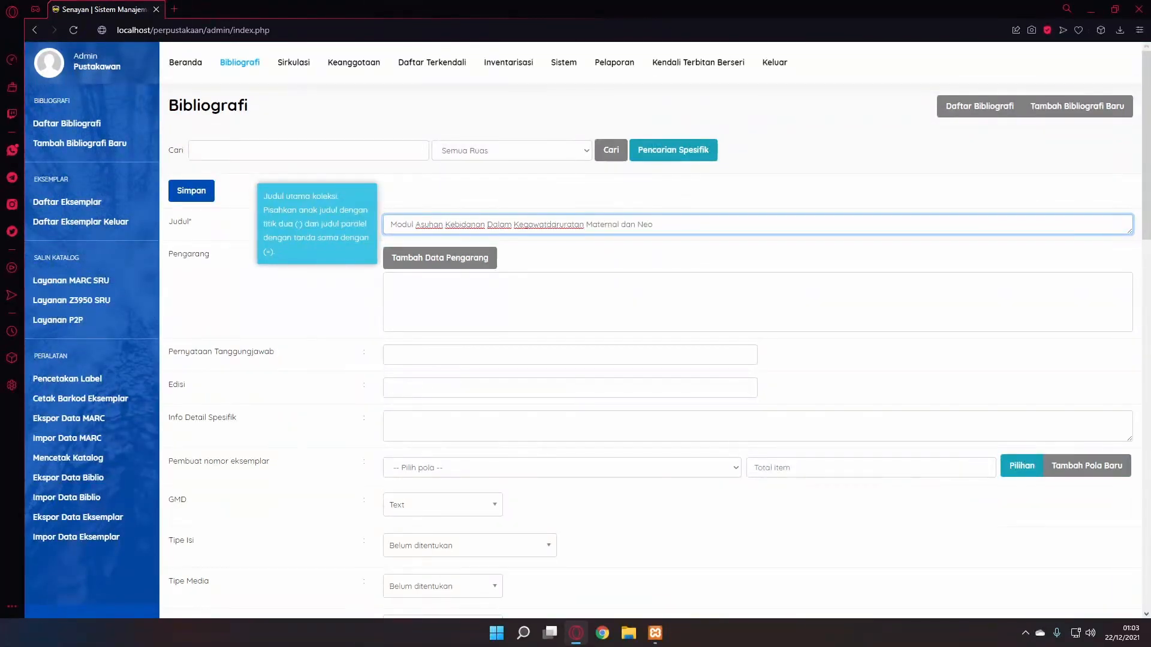
pyautogui.write('natal')
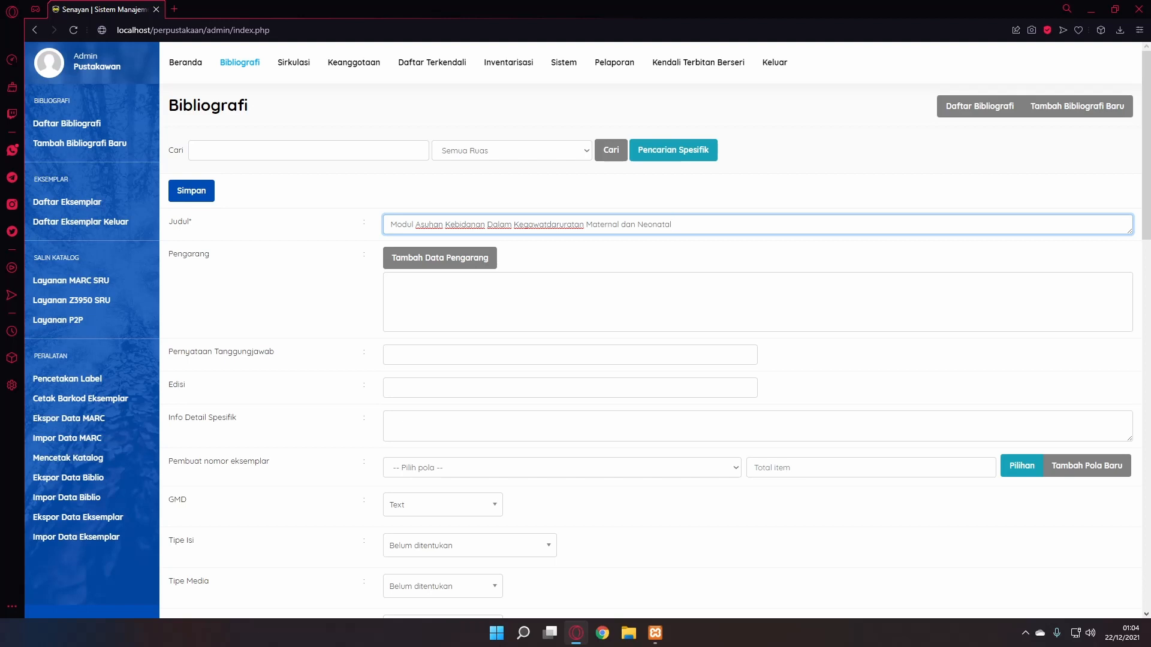
pyautogui.click(439, 258)
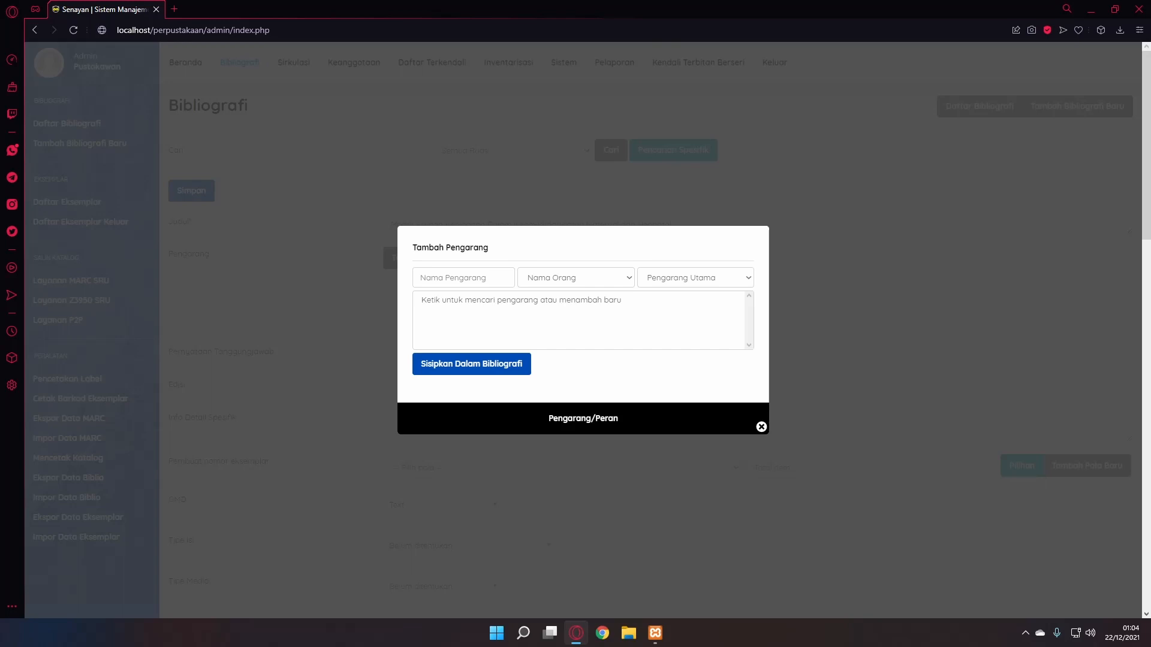
# - Insert the suggested existing author as Nama Orang with role Pengarang Utama
pyautogui.click(462, 277)
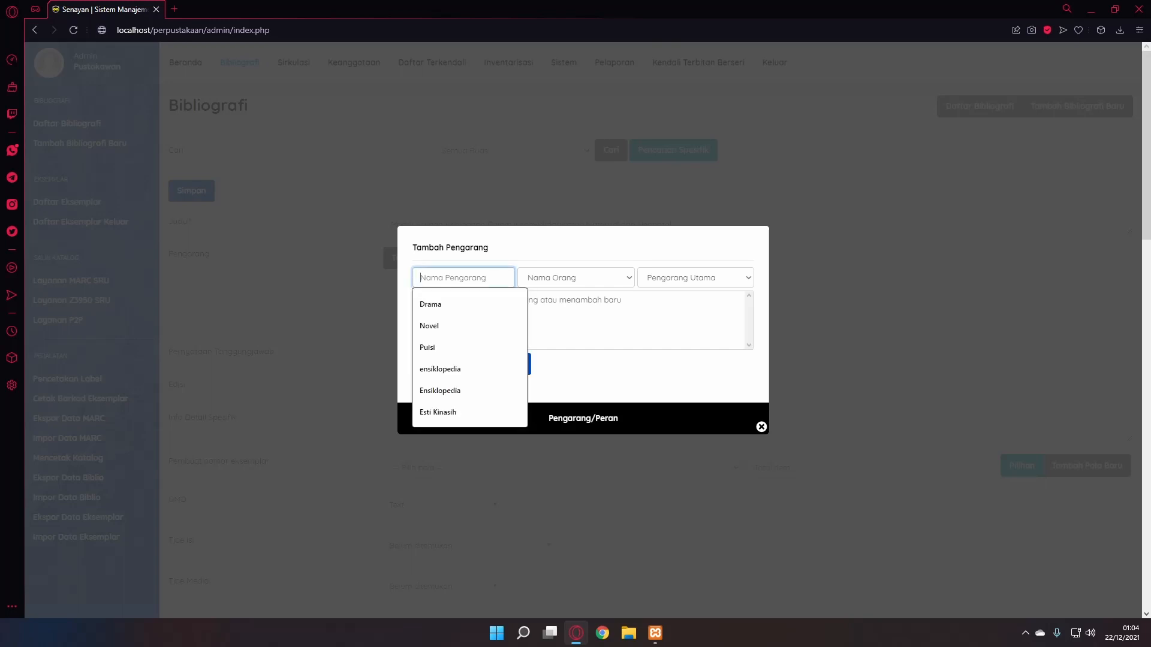
pyautogui.write('Lisnawa')
pyautogui.press('Down')
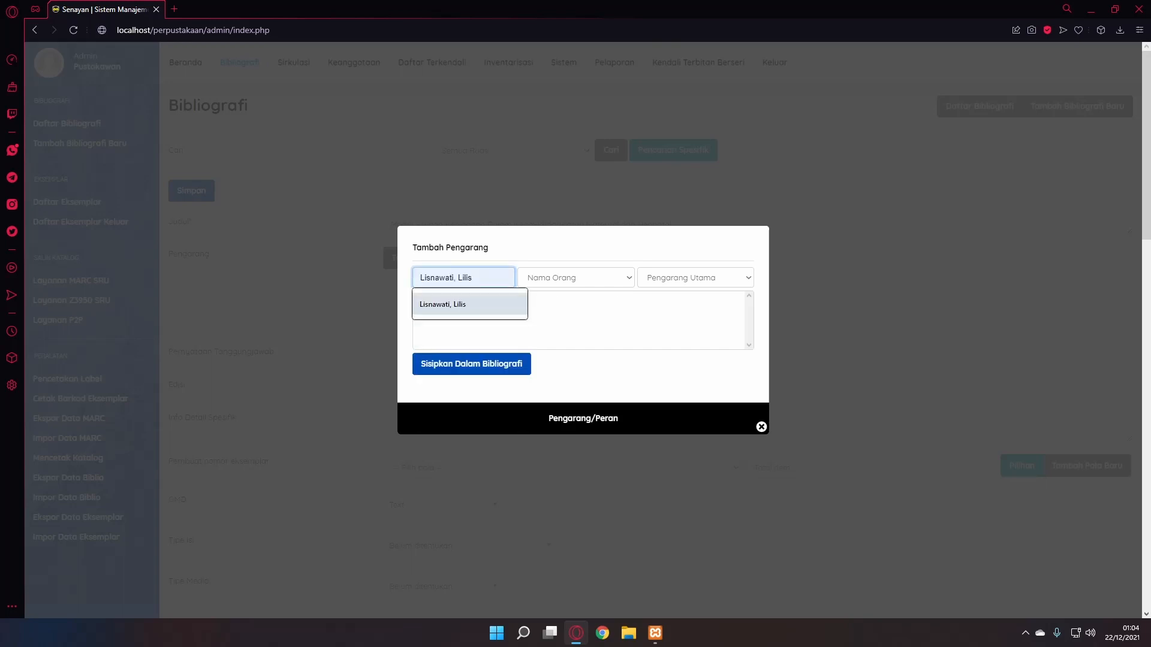
pyautogui.press('Return')
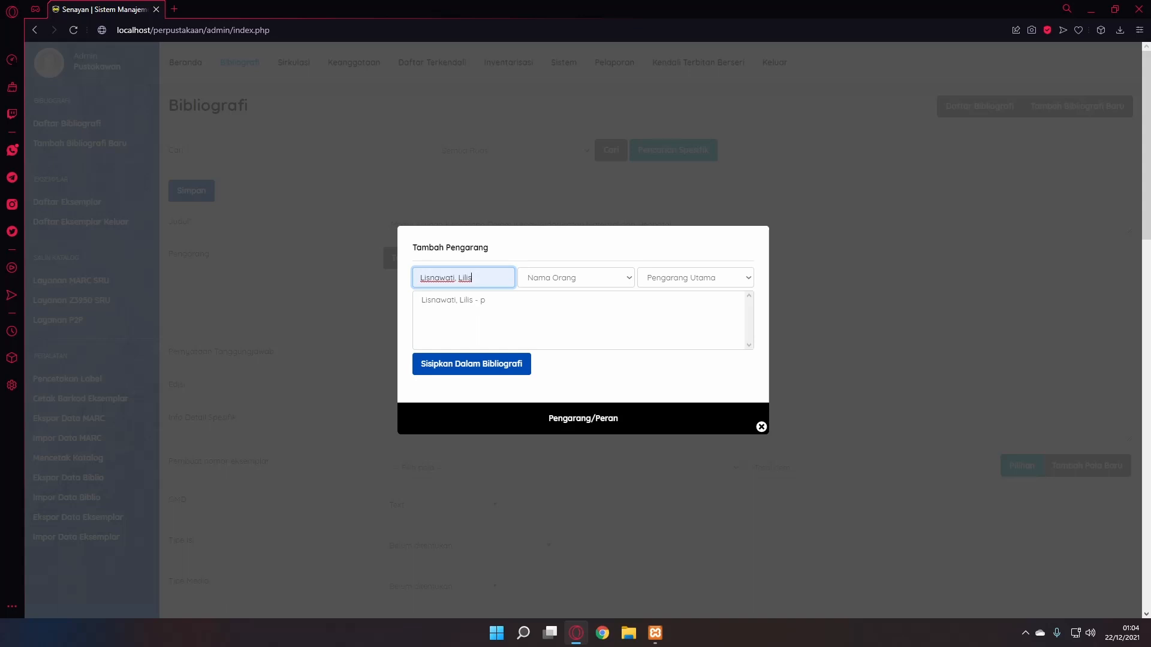
pyautogui.click(574, 277)
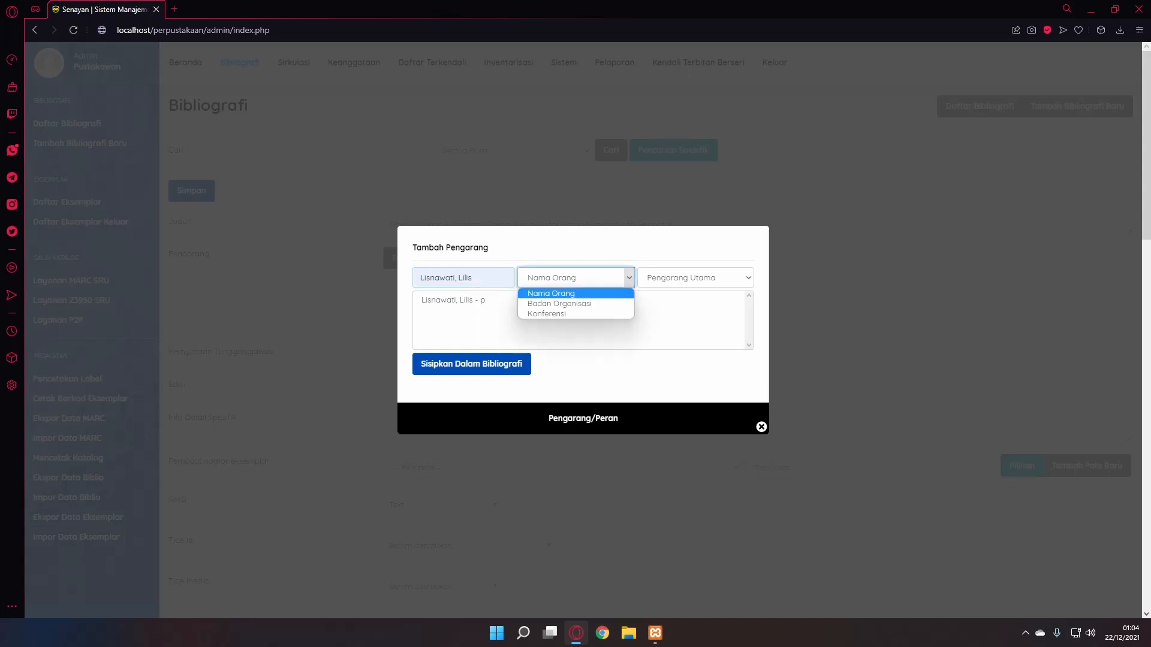
pyautogui.click(575, 278)
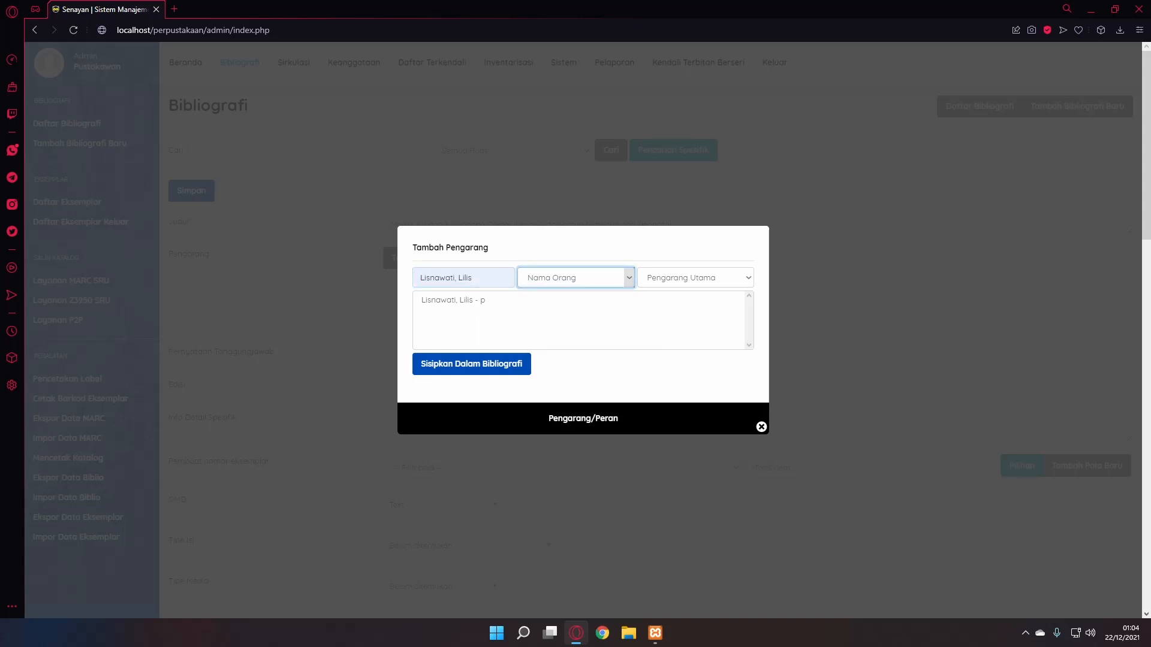
pyautogui.click(695, 277)
pyautogui.click(695, 277)
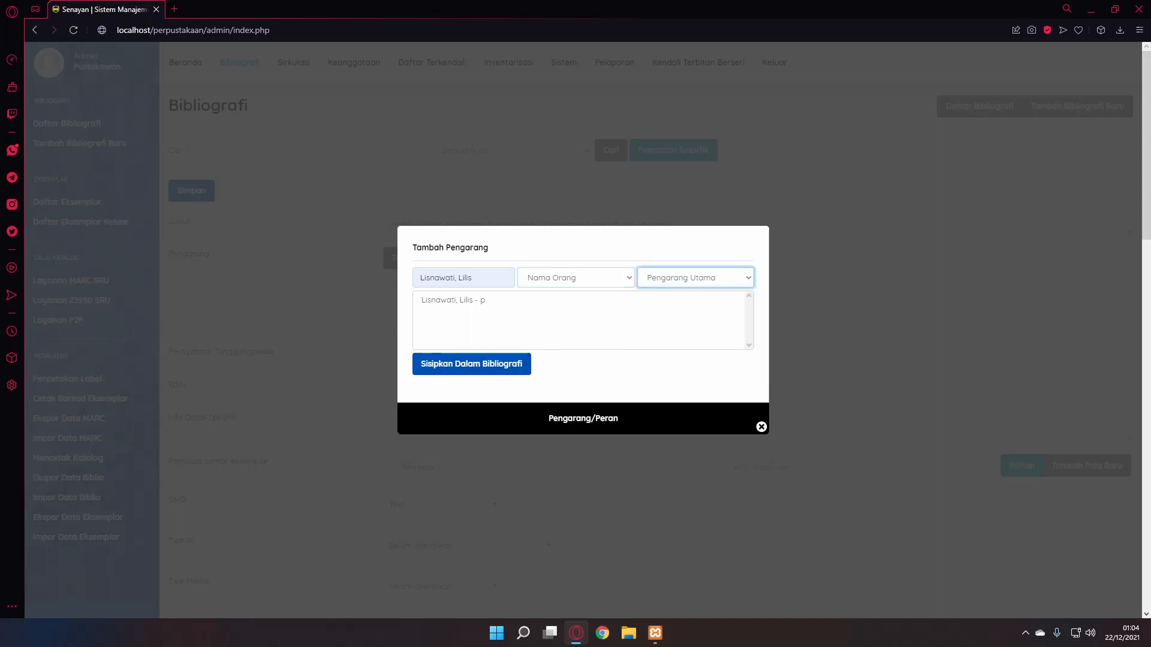
pyautogui.click(471, 364)
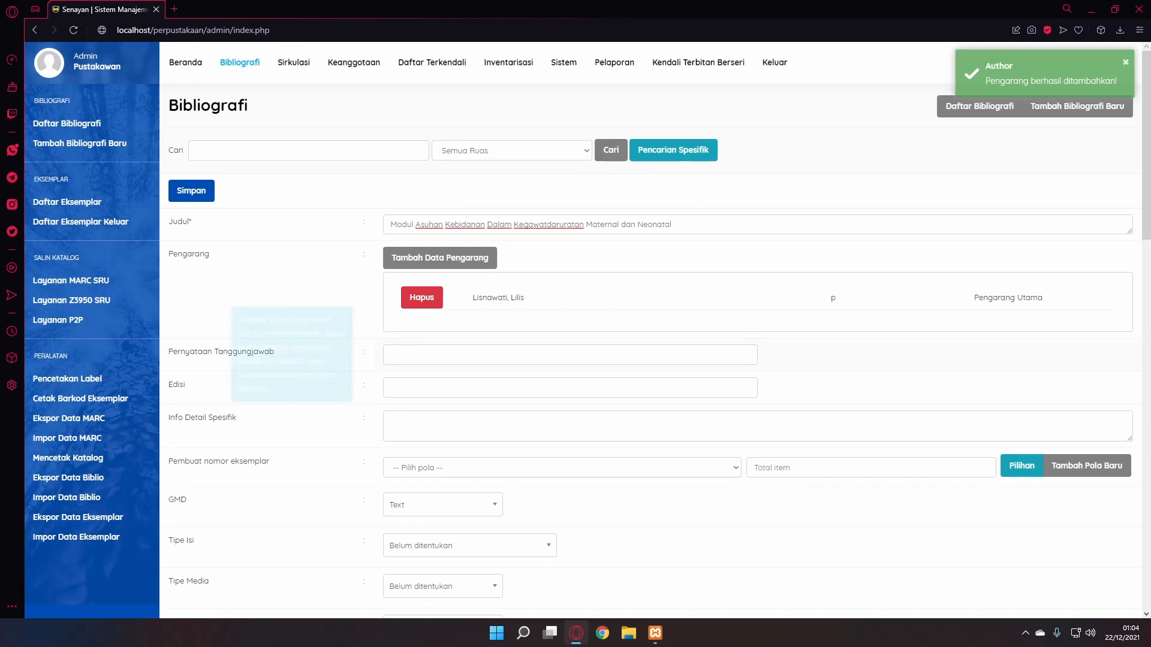
# - Fill the responsibility statement from the autofill suggestion and set edition 2
pyautogui.click(391, 354)
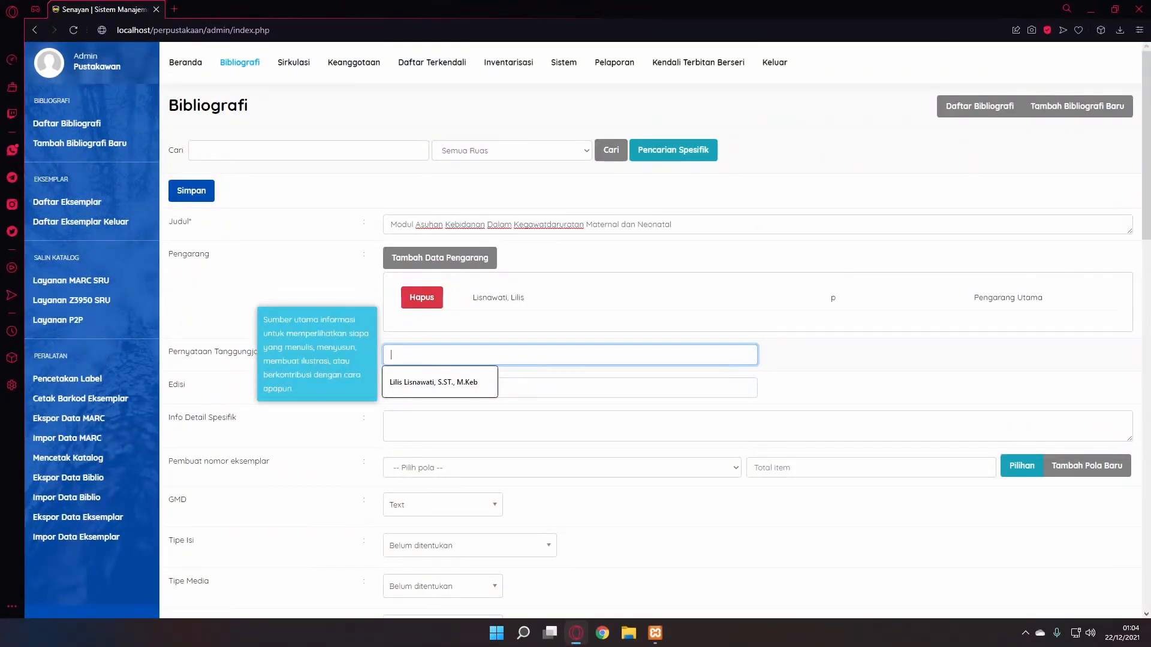
pyautogui.press('Down')
pyautogui.press('Return')
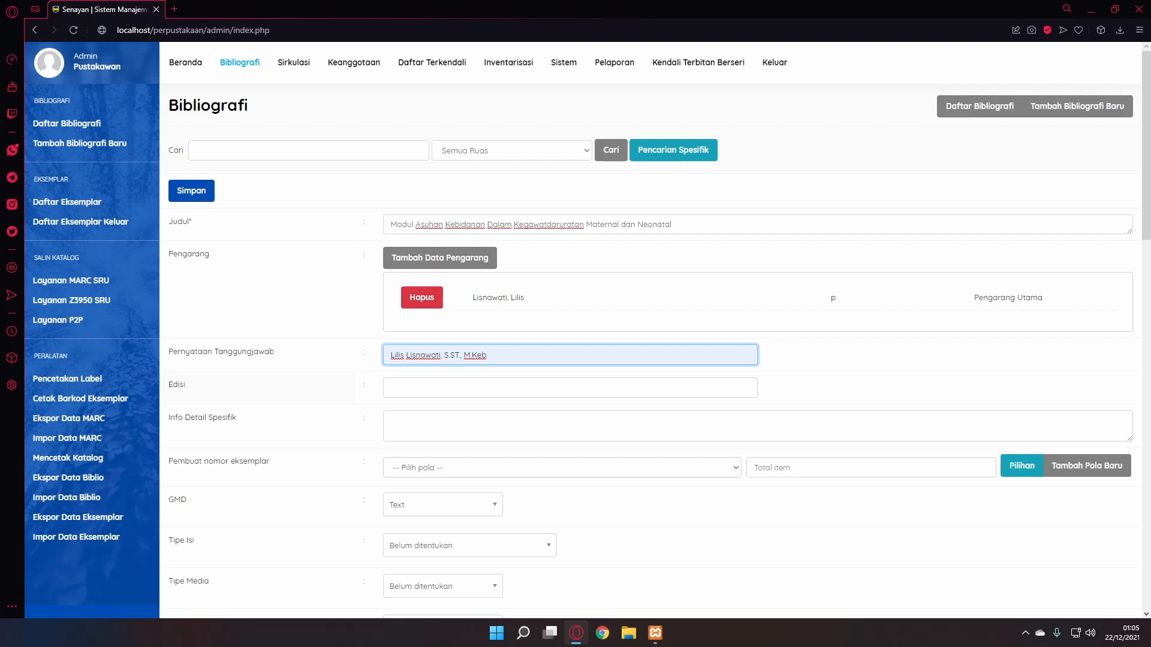
pyautogui.press('Tab')
pyautogui.write('2')
pyautogui.press('Tab')
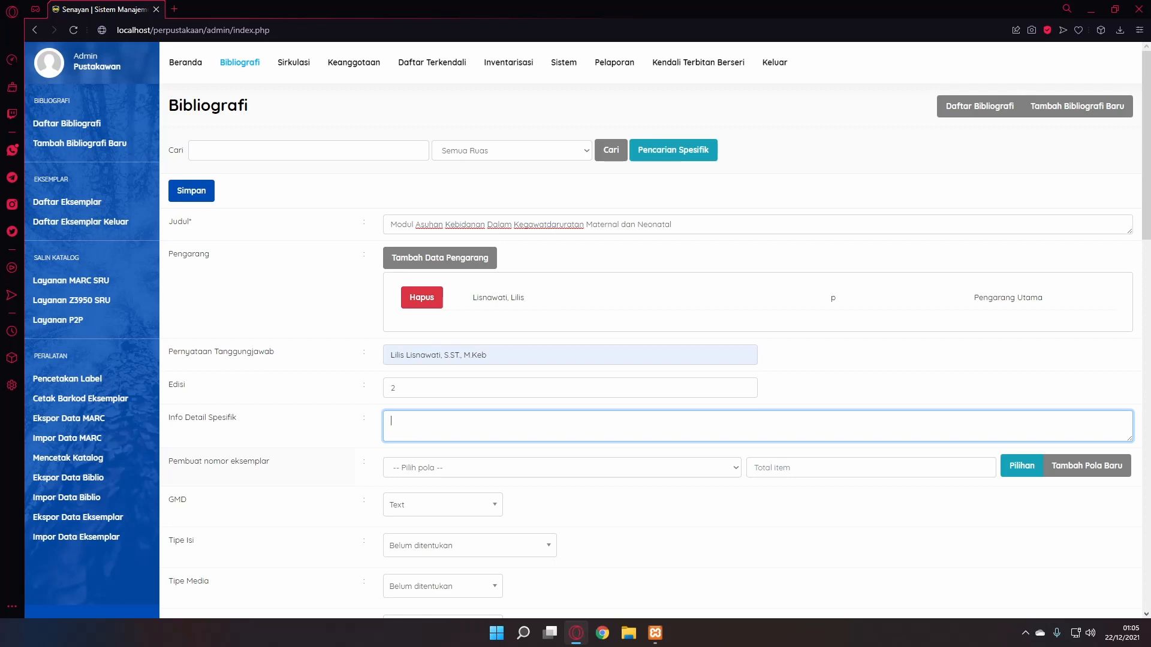
pyautogui.scroll(-1, 659, 329)
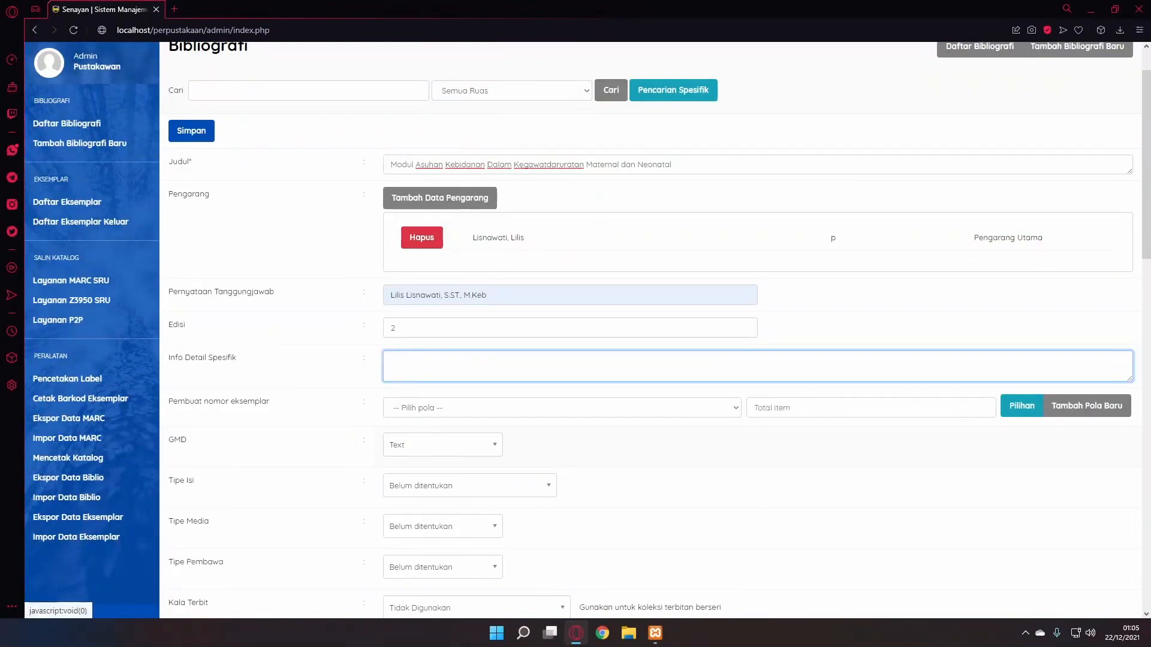
pyautogui.scroll(-3, 659, 330)
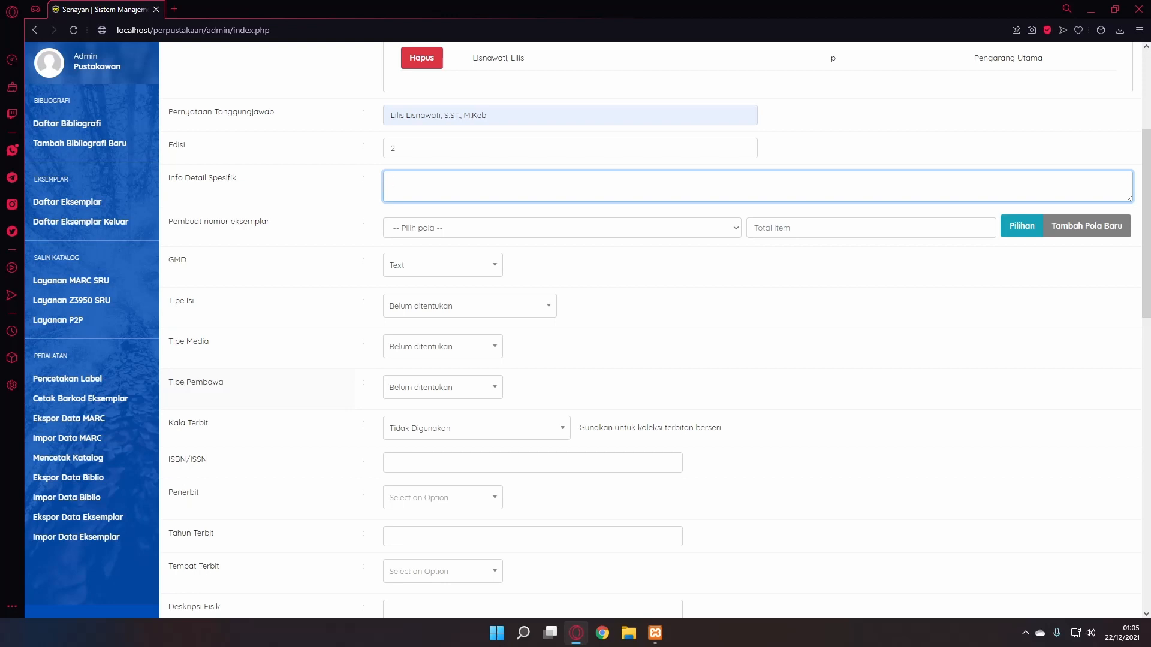
pyautogui.scroll(-1, 659, 330)
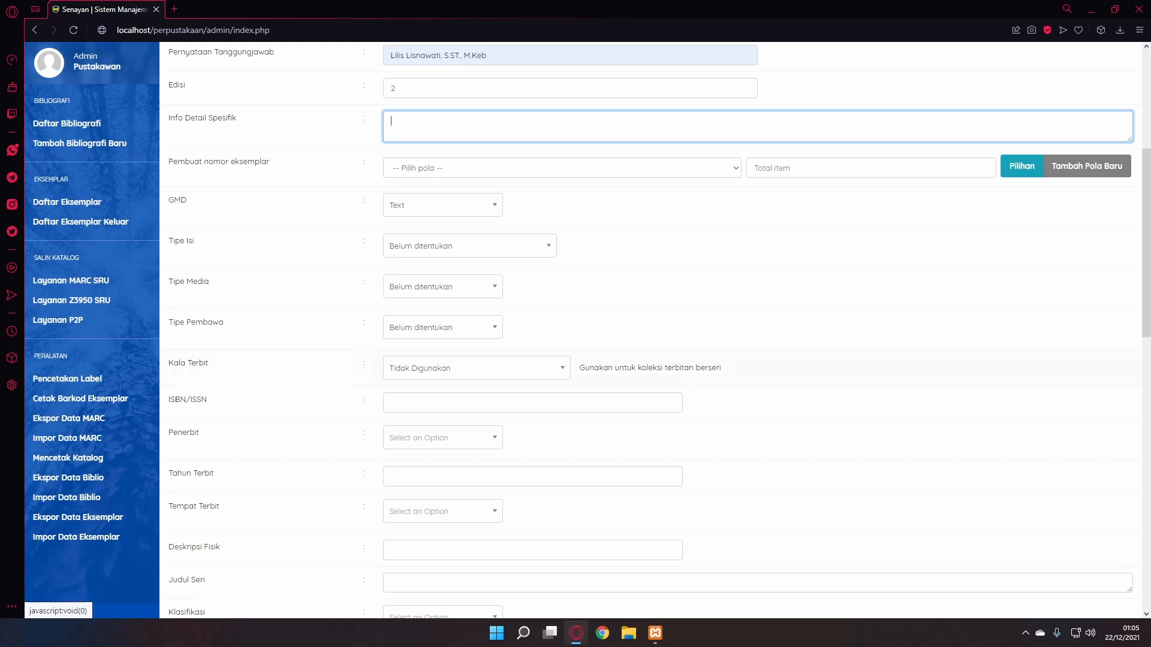
pyautogui.click(476, 368)
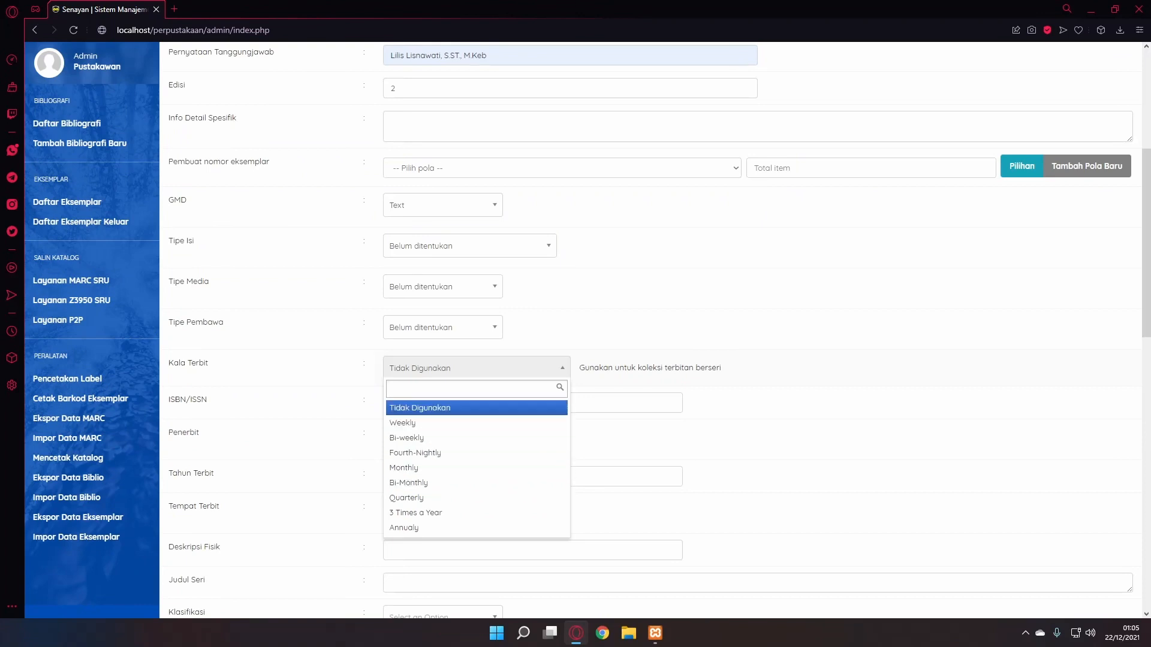
pyautogui.click(420, 407)
pyautogui.scroll(-1, 353, 383)
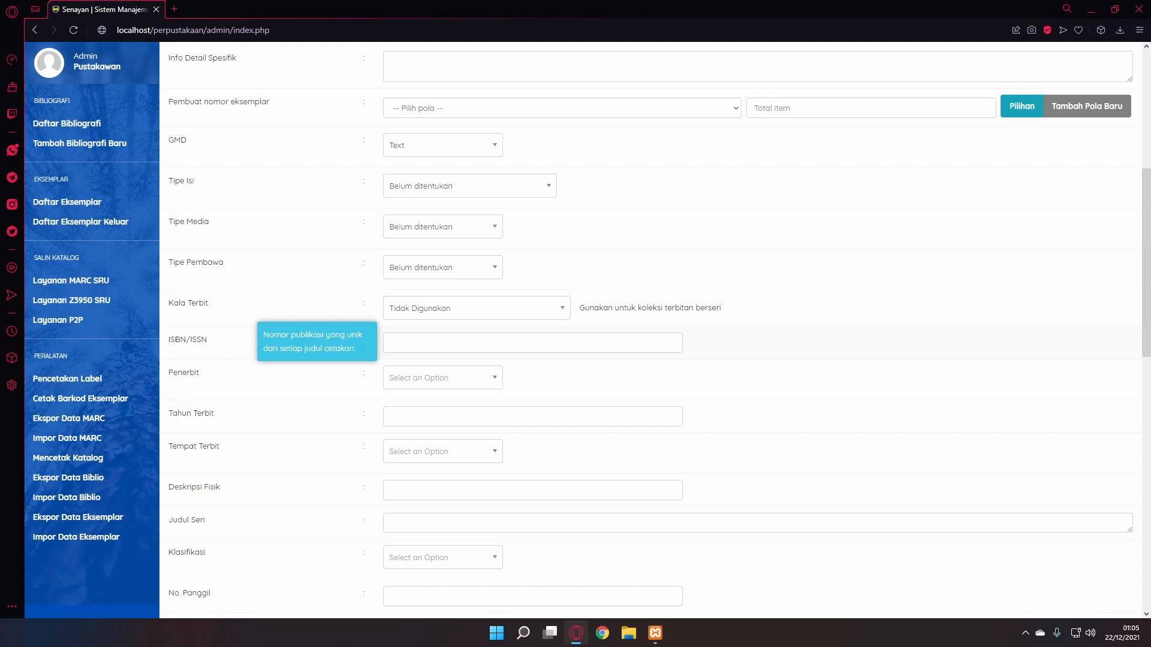
pyautogui.click(390, 343)
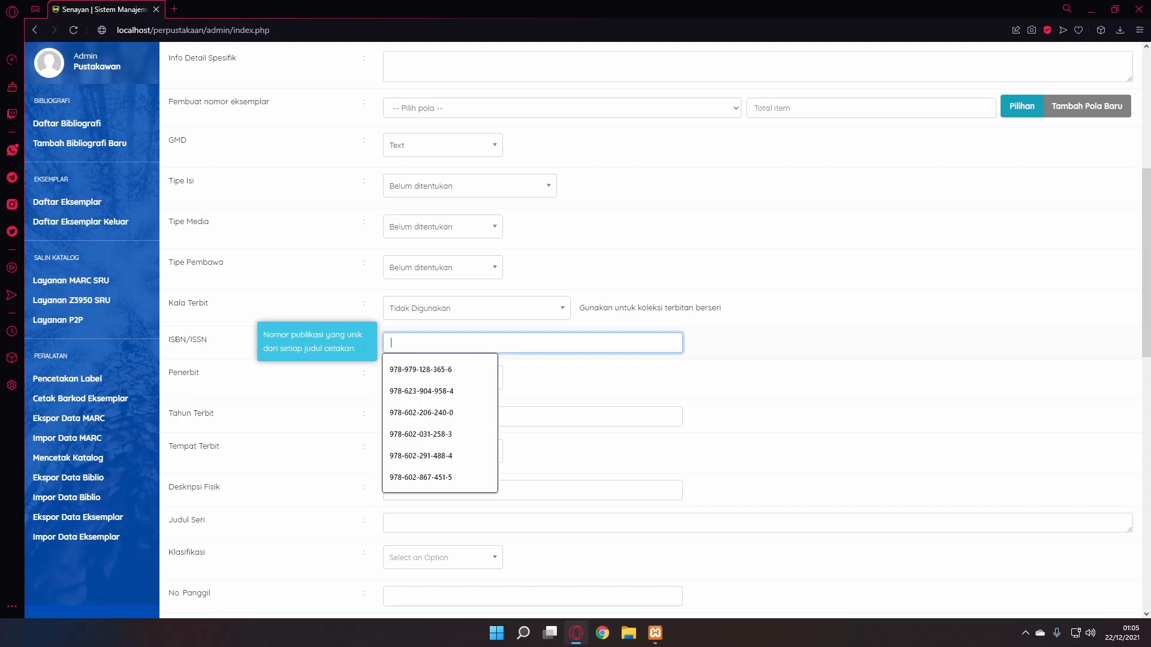
pyautogui.write('978-602-202')
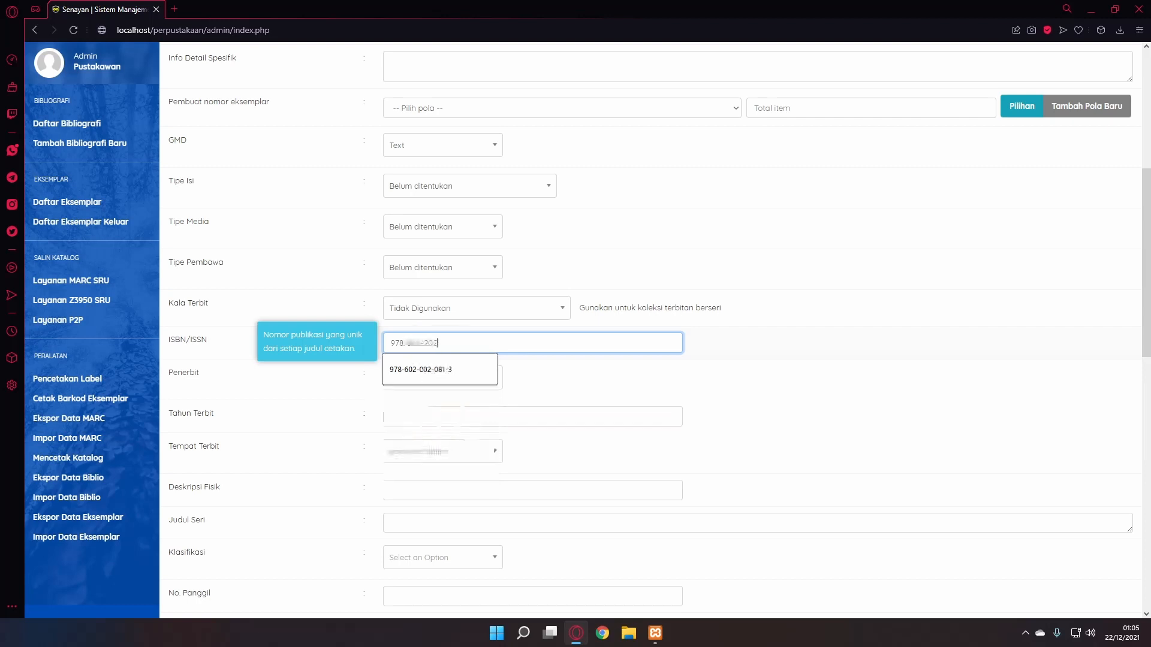
pyautogui.press('Down')
pyautogui.press('Return')
# - Set publisher Trans Info Media, publication year 2013 and place Jakarta Timur
pyautogui.scroll(-1, 654, 330)
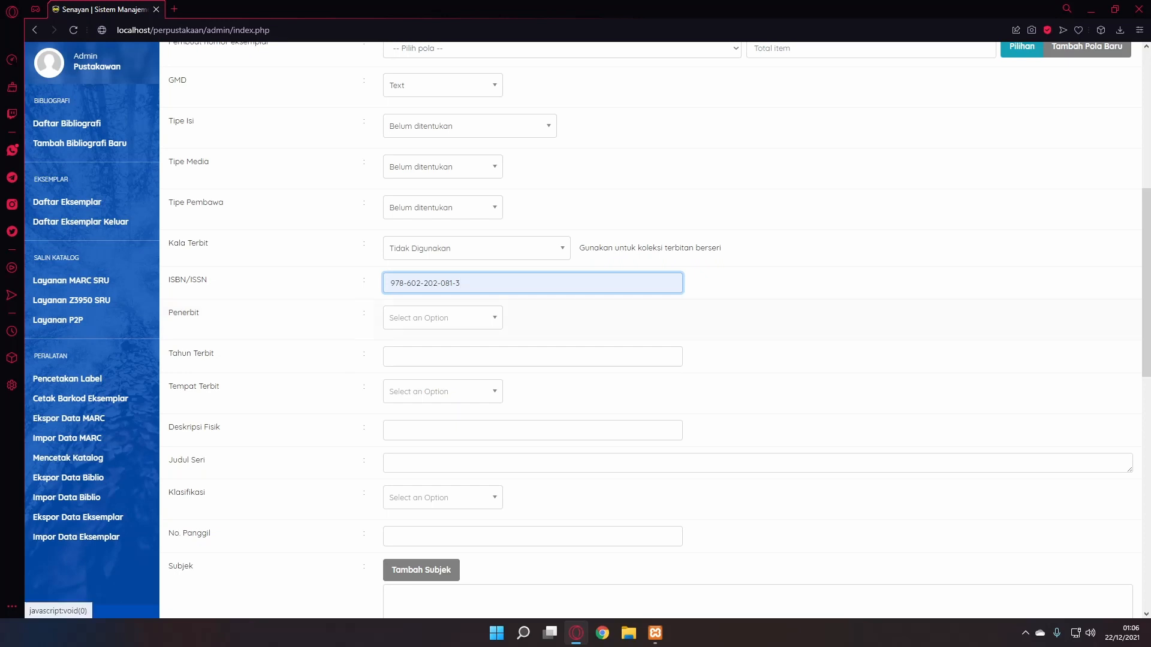
pyautogui.click(442, 317)
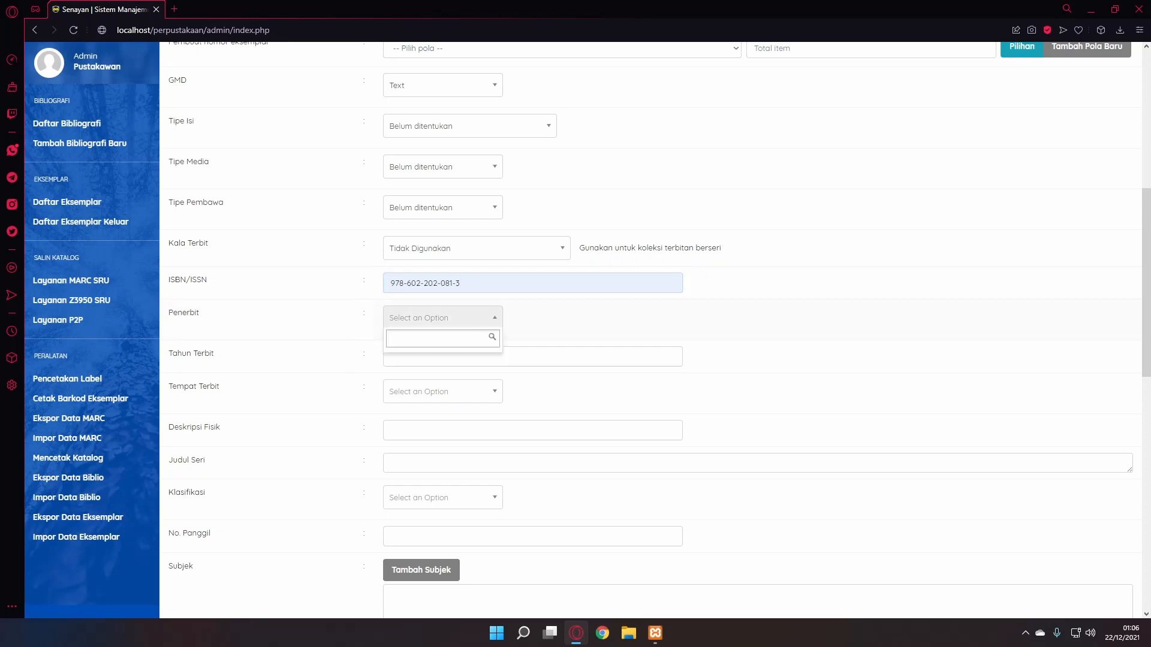
pyautogui.write('Trans Infor M')
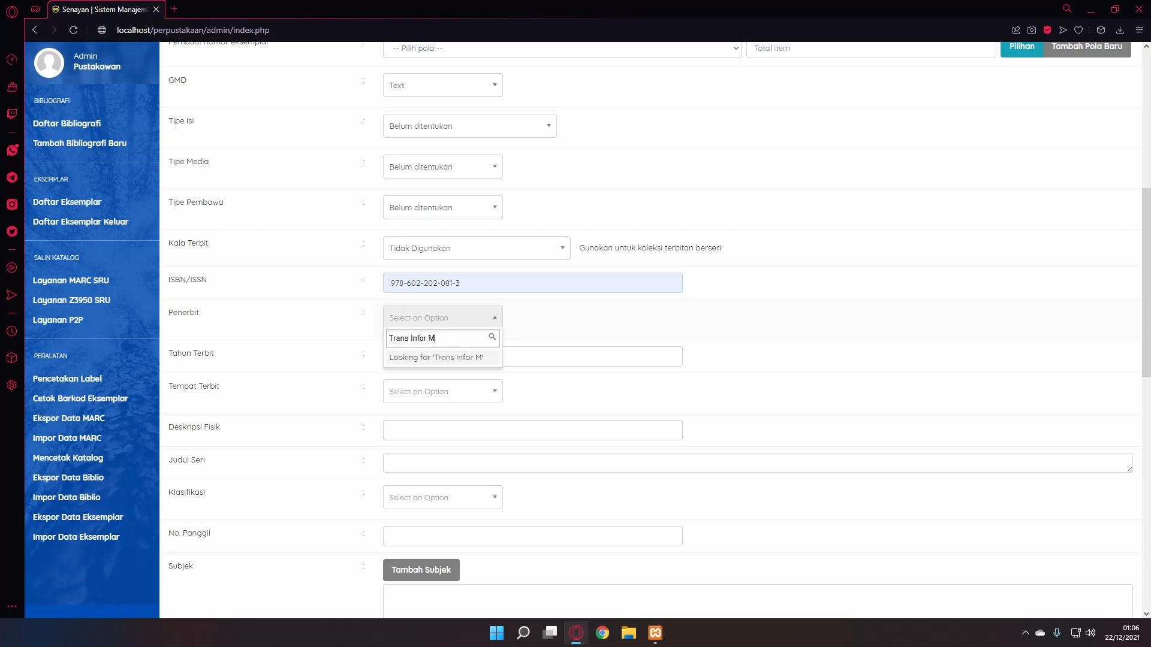
pyautogui.press('BackSpace')
pyautogui.press('BackSpace')
pyautogui.press('BackSpace')
pyautogui.write('Media')
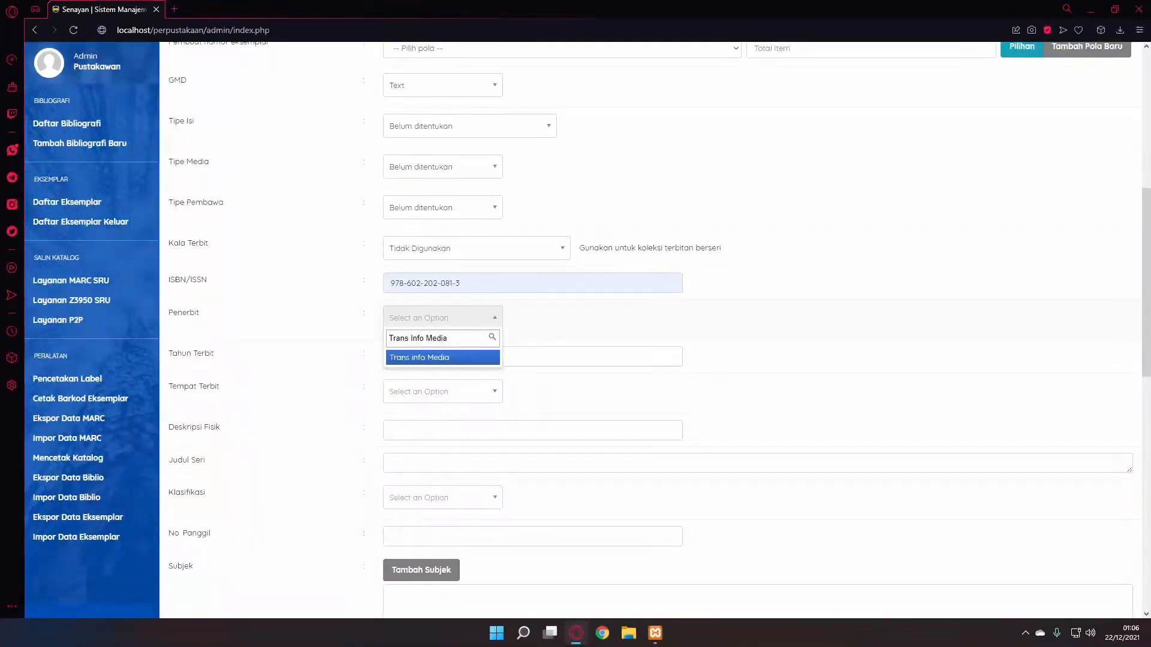
pyautogui.press('Return')
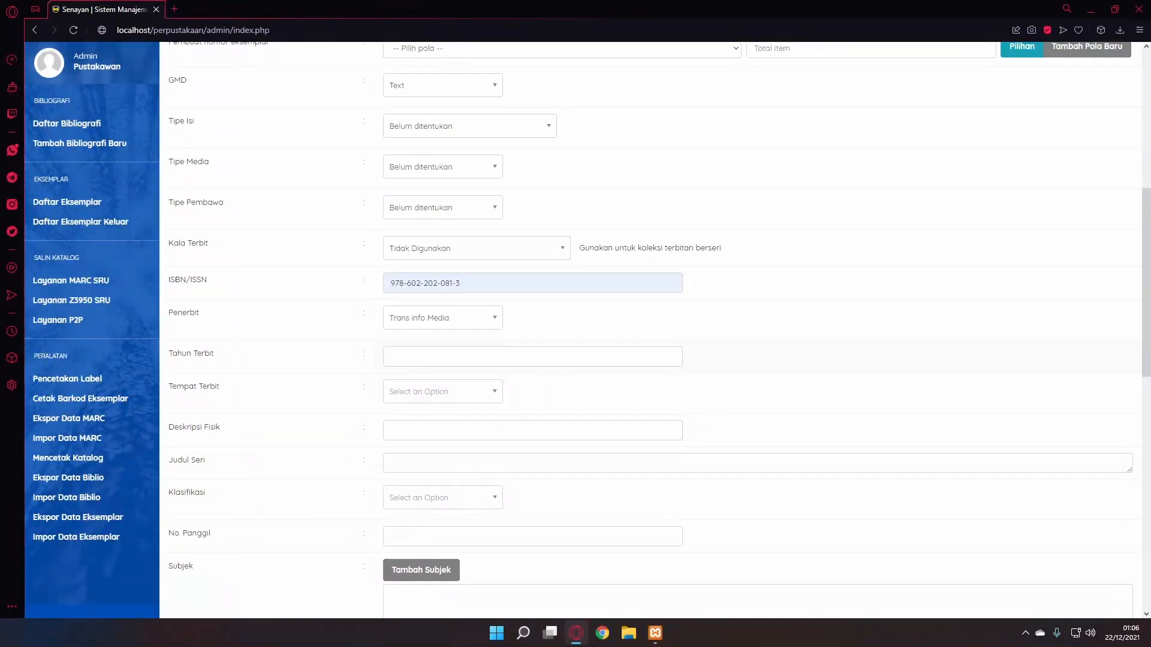
pyautogui.click(391, 356)
pyautogui.write('2013')
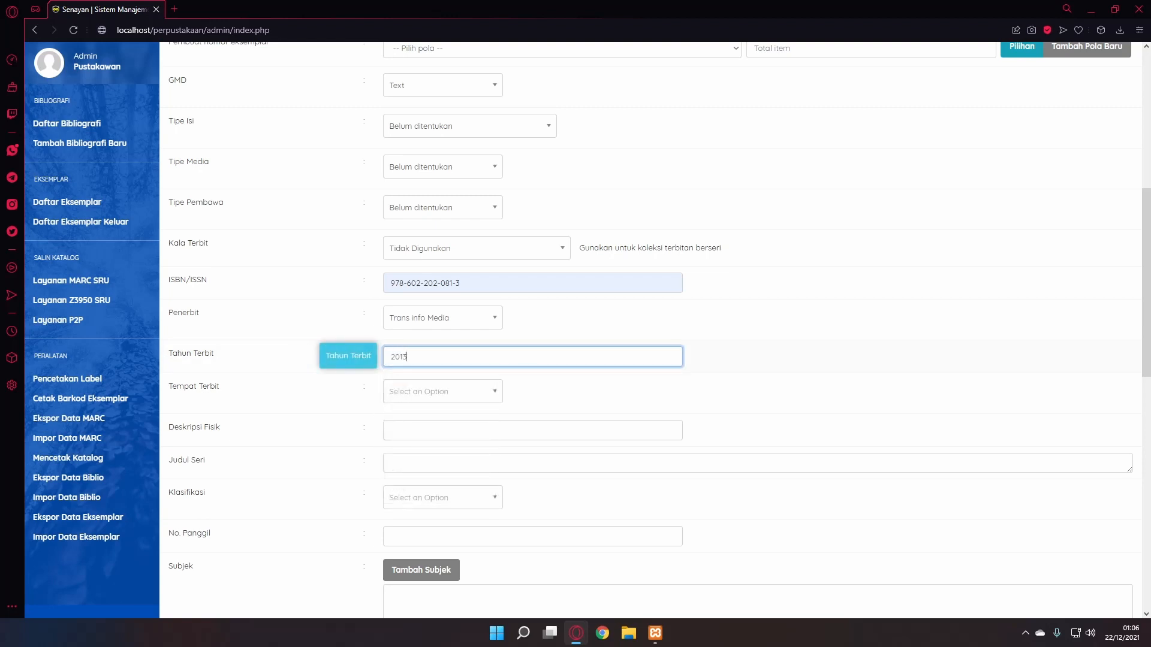
pyautogui.click(442, 391)
pyautogui.write('J')
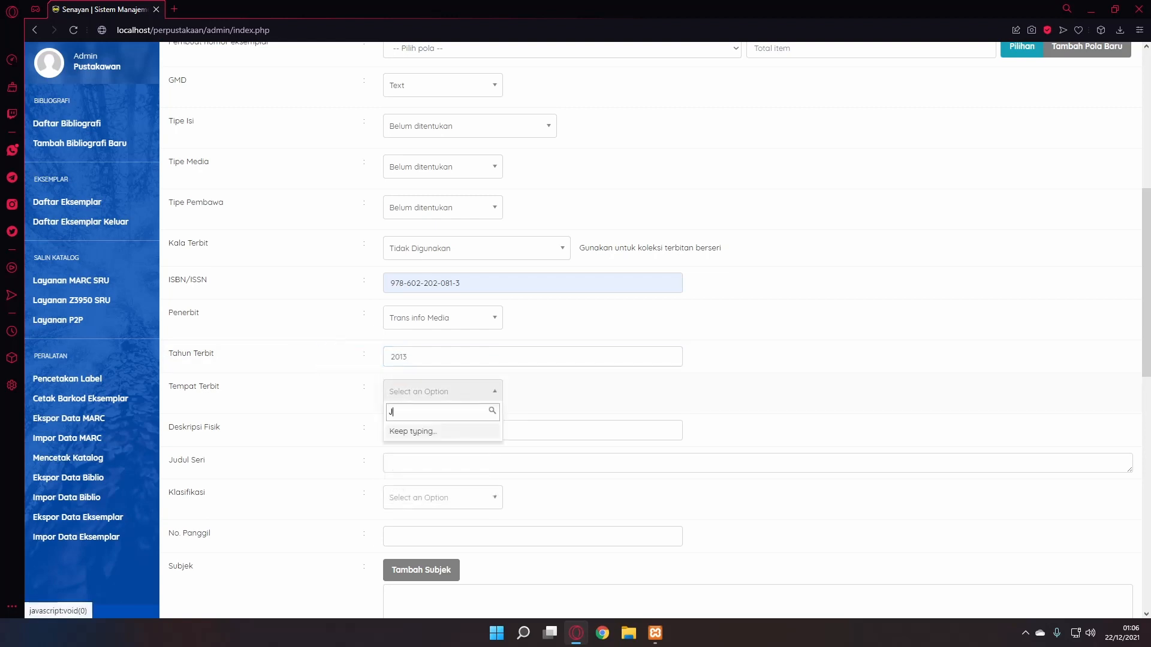
pyautogui.write('akarta Timur')
pyautogui.press('Return')
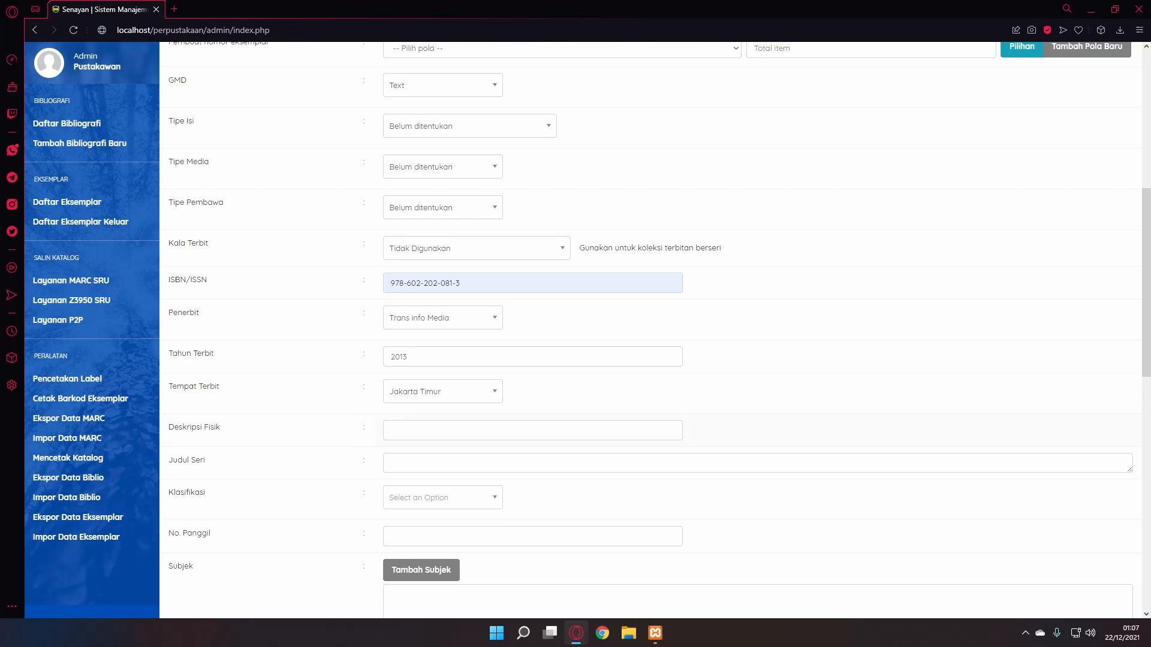
# - Set the physical description to 'vii, 252 hlm : ilus ; 20 cm' from the suggestion
pyautogui.click(391, 431)
pyautogui.write('vii')
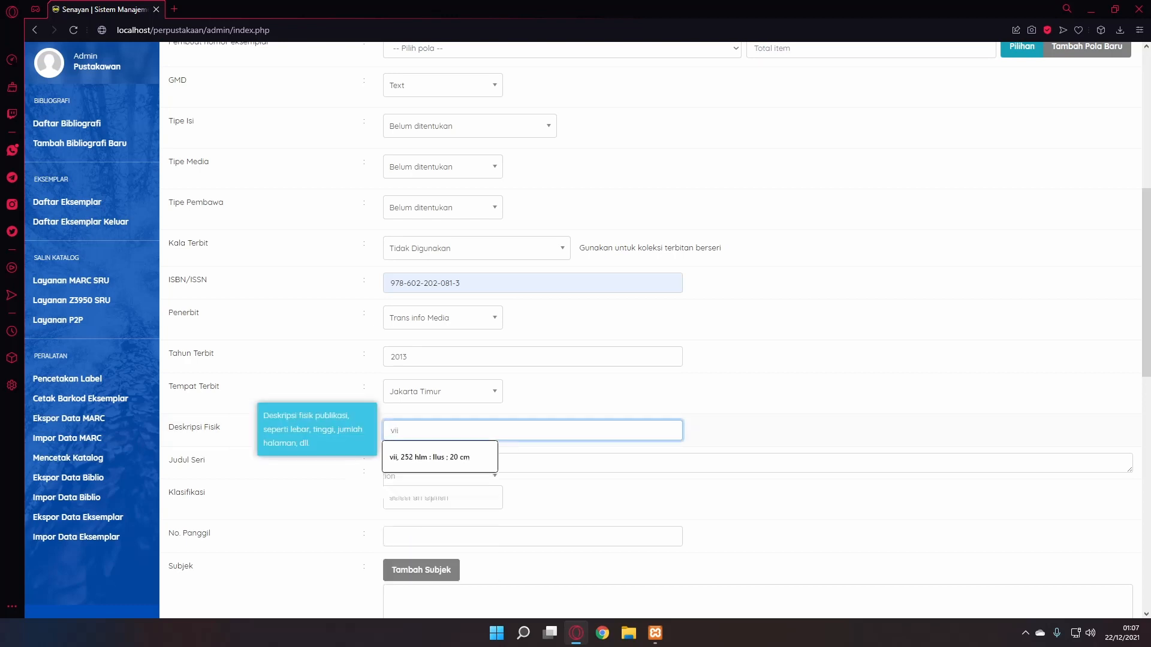
pyautogui.press('Down')
pyautogui.press('Return')
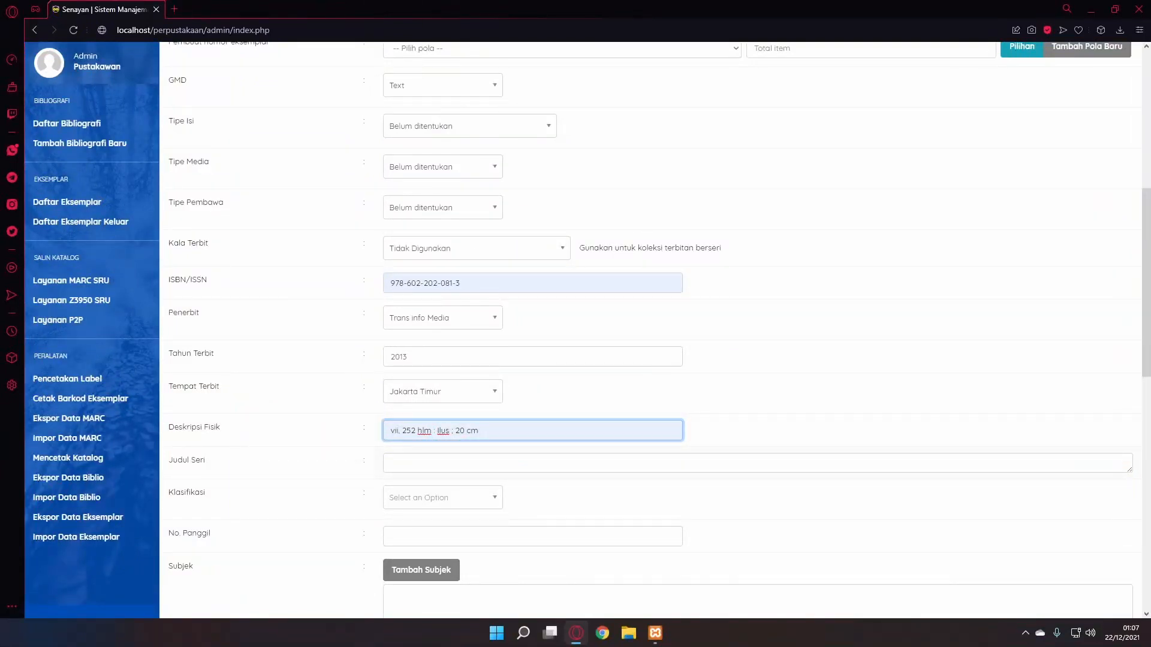
pyautogui.click(391, 463)
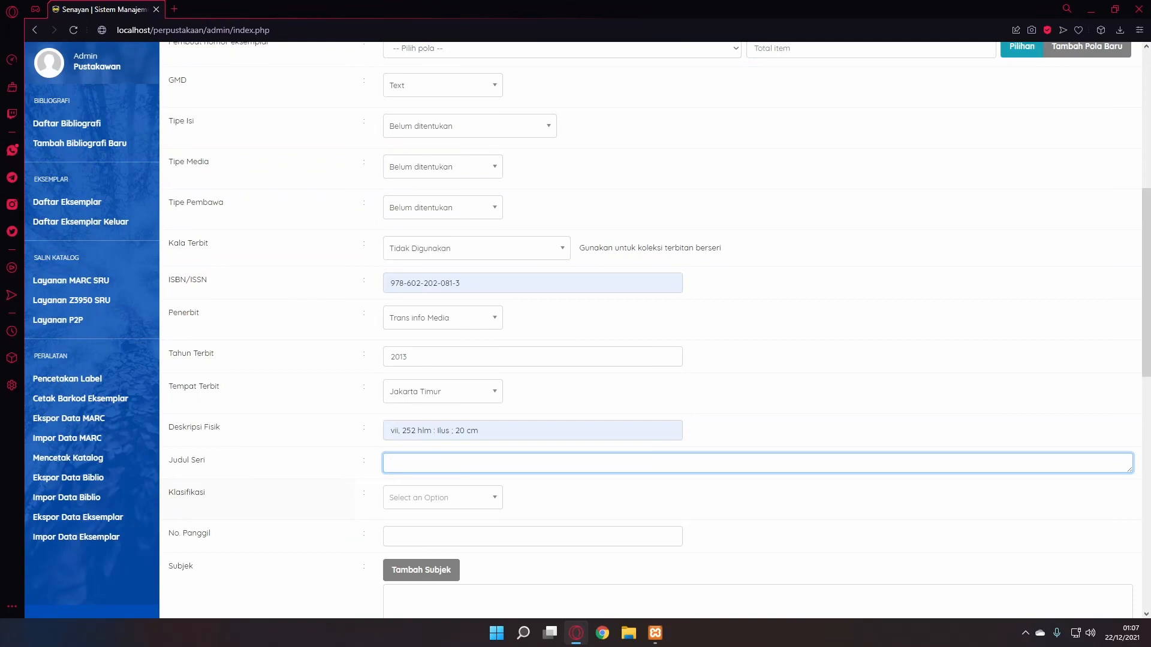
# - Add classification 618.2 and use call number 618.2 LIS m
pyautogui.click(443, 497)
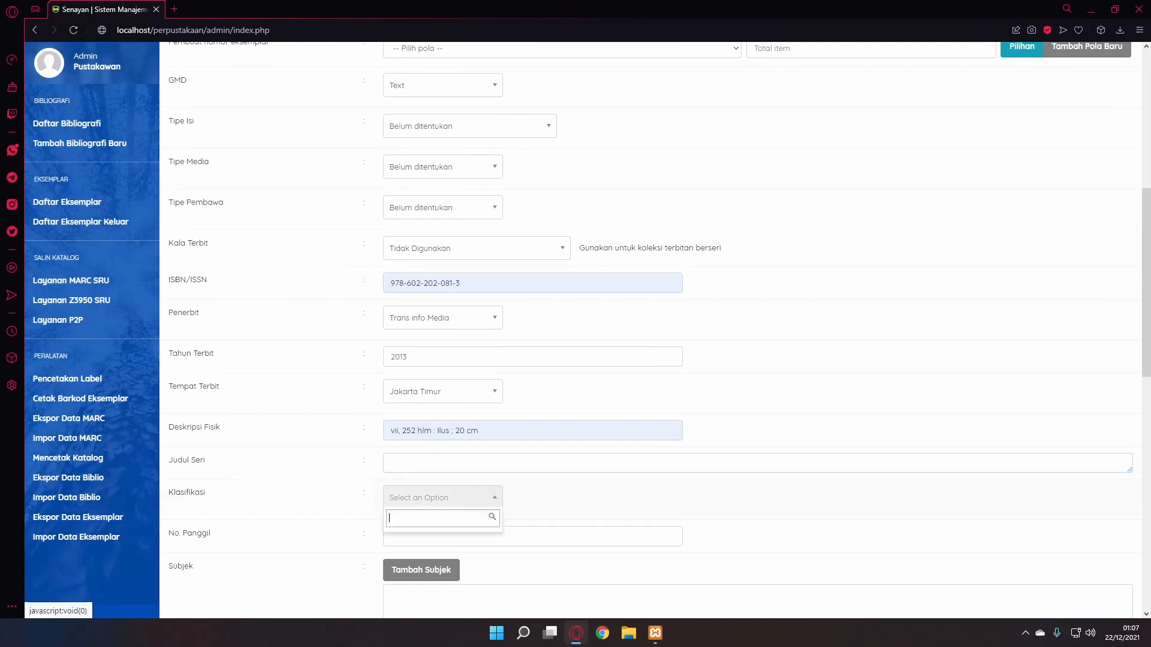
pyautogui.write('618.2')
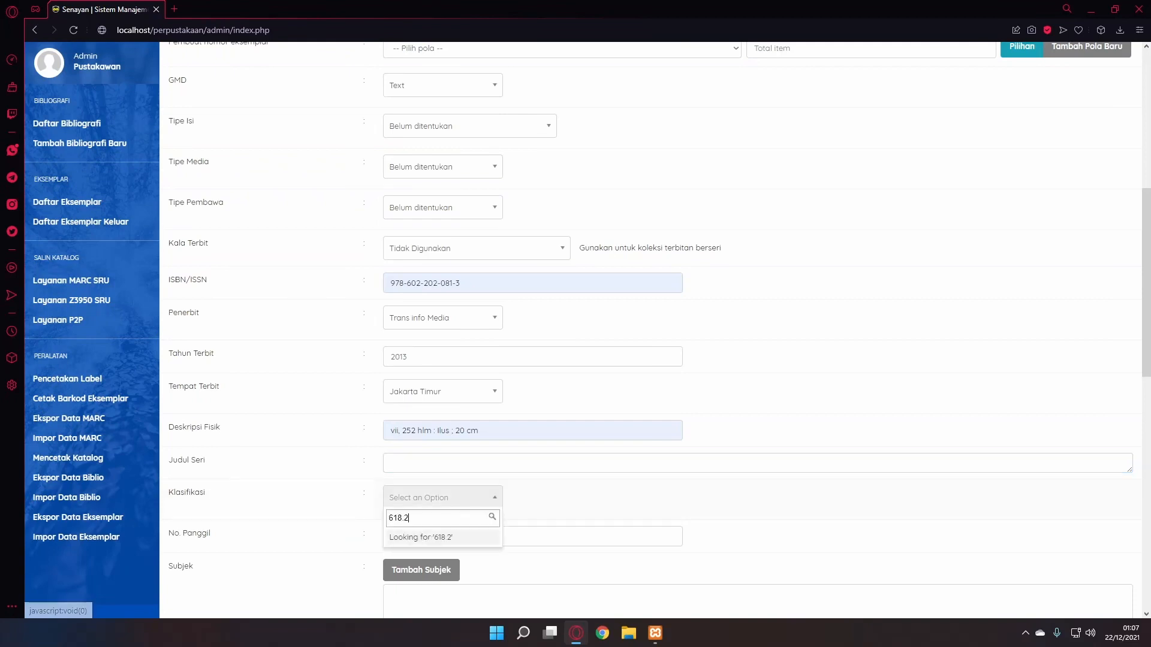
pyautogui.press('Return')
pyautogui.scroll(-1, 650, 331)
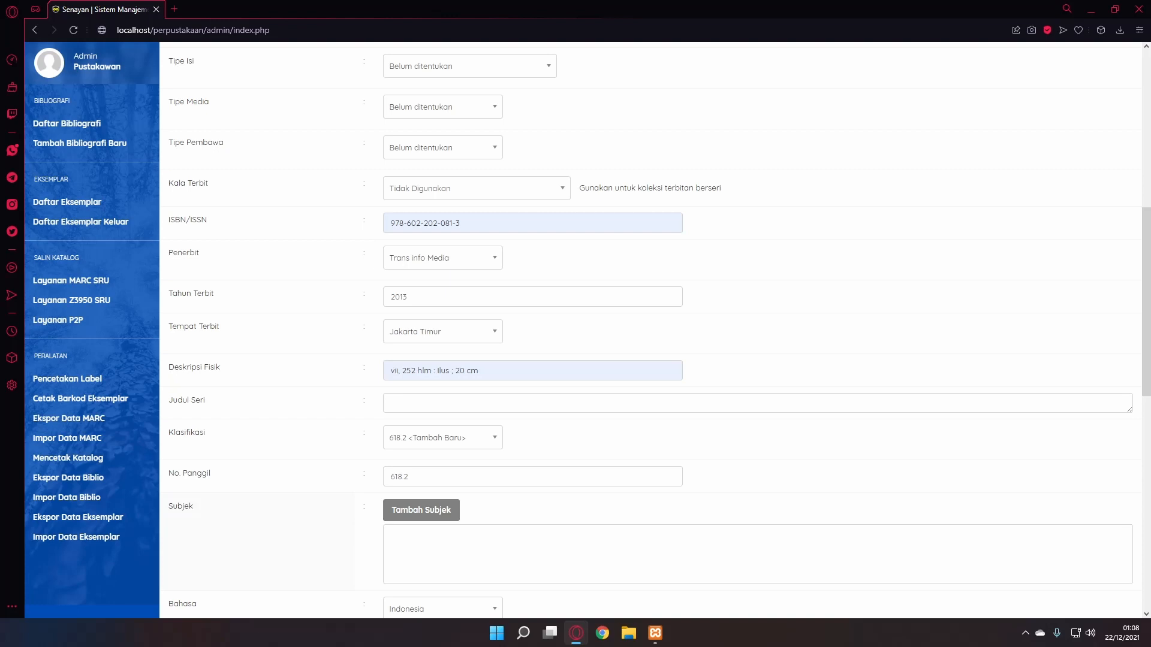
pyautogui.click(420, 476)
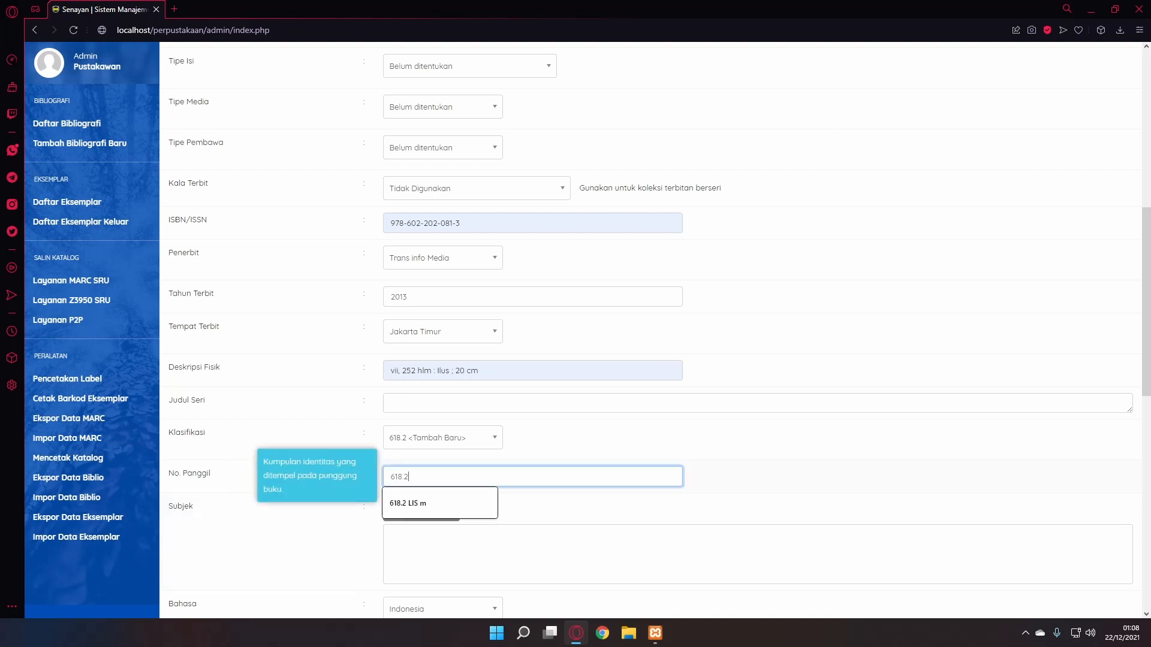
pyautogui.click(408, 503)
pyautogui.scroll(-2, 650, 330)
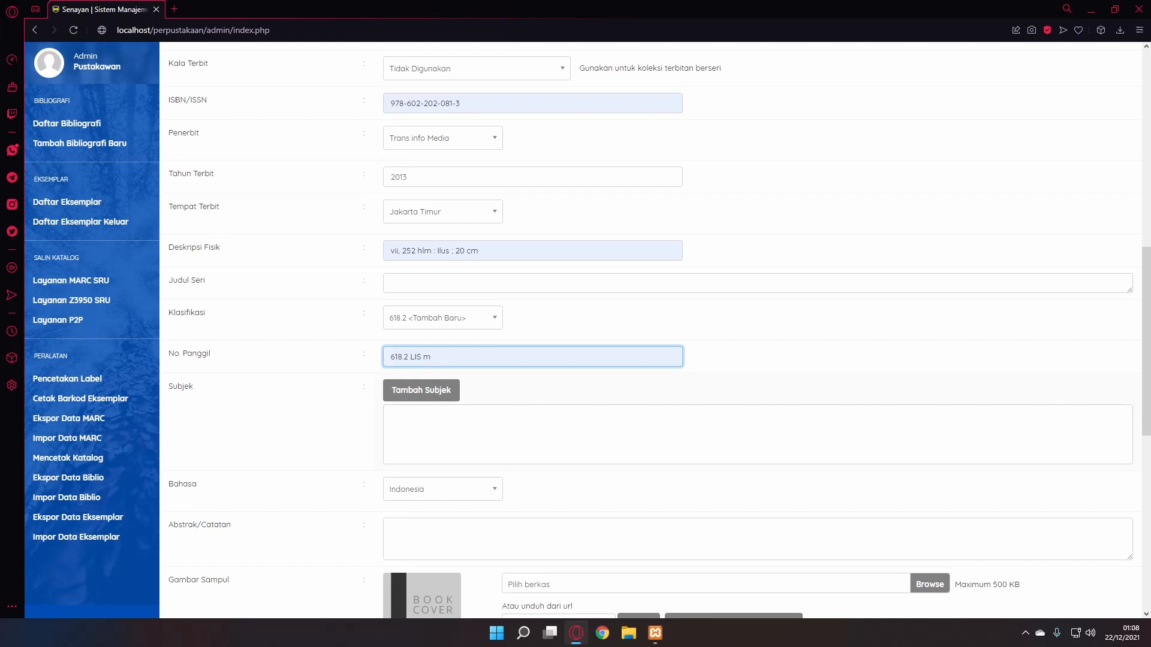
# - Add 'midwifery' as a Topik subject, primary, to the bibliography record
pyautogui.click(420, 391)
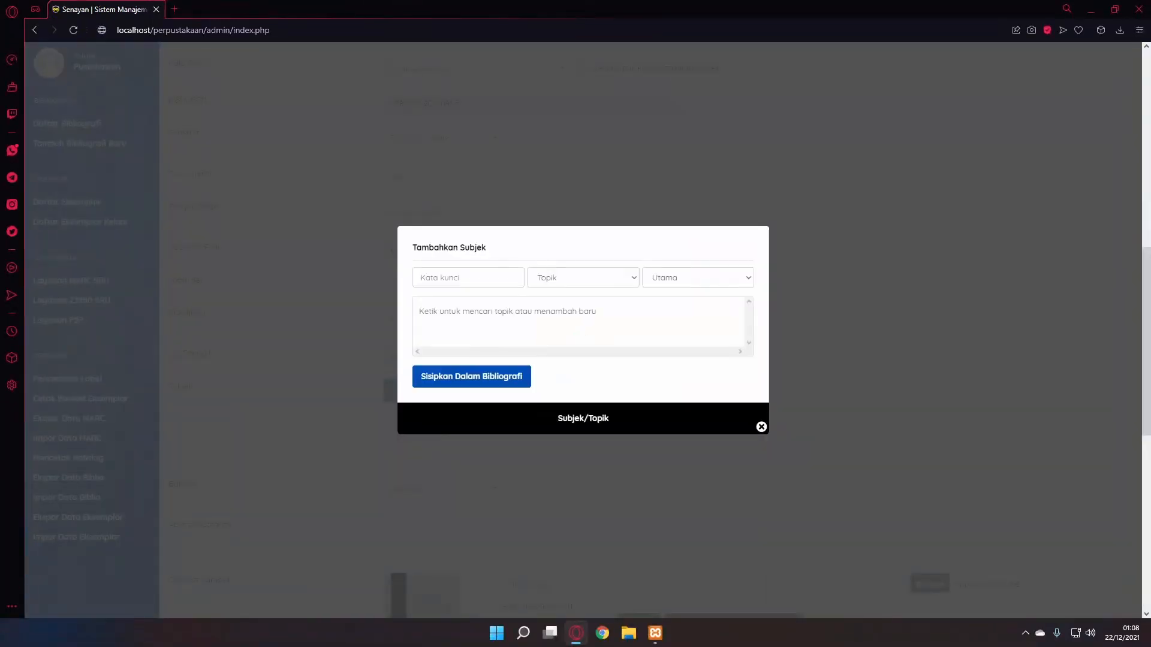
pyautogui.click(468, 278)
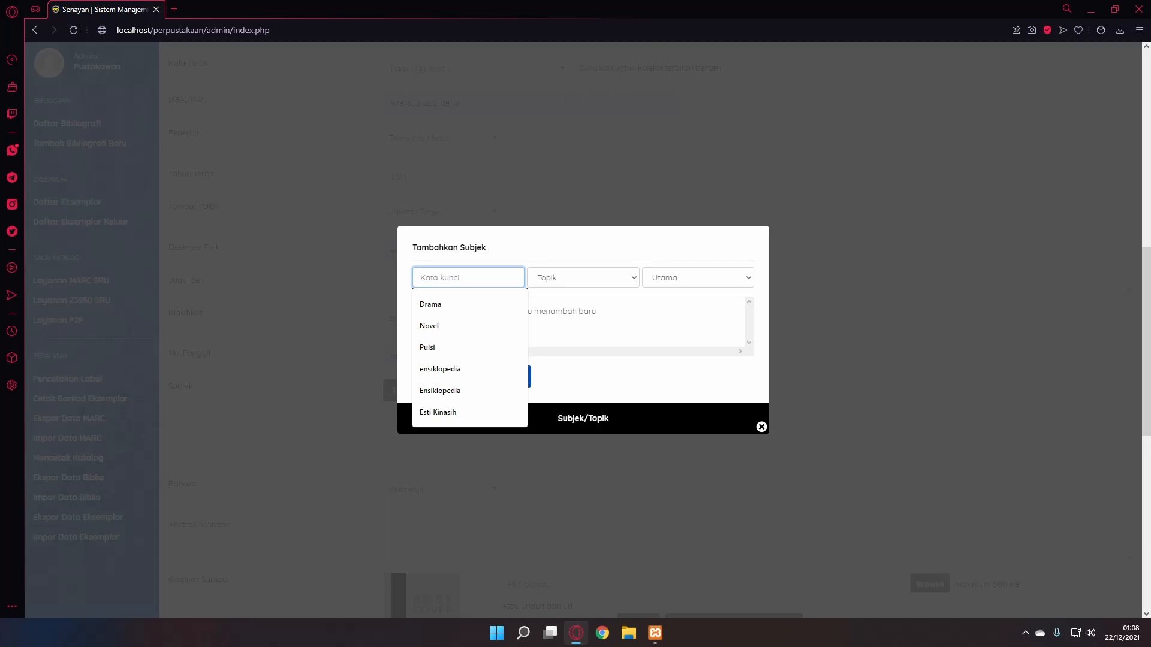
pyautogui.write('midwifery')
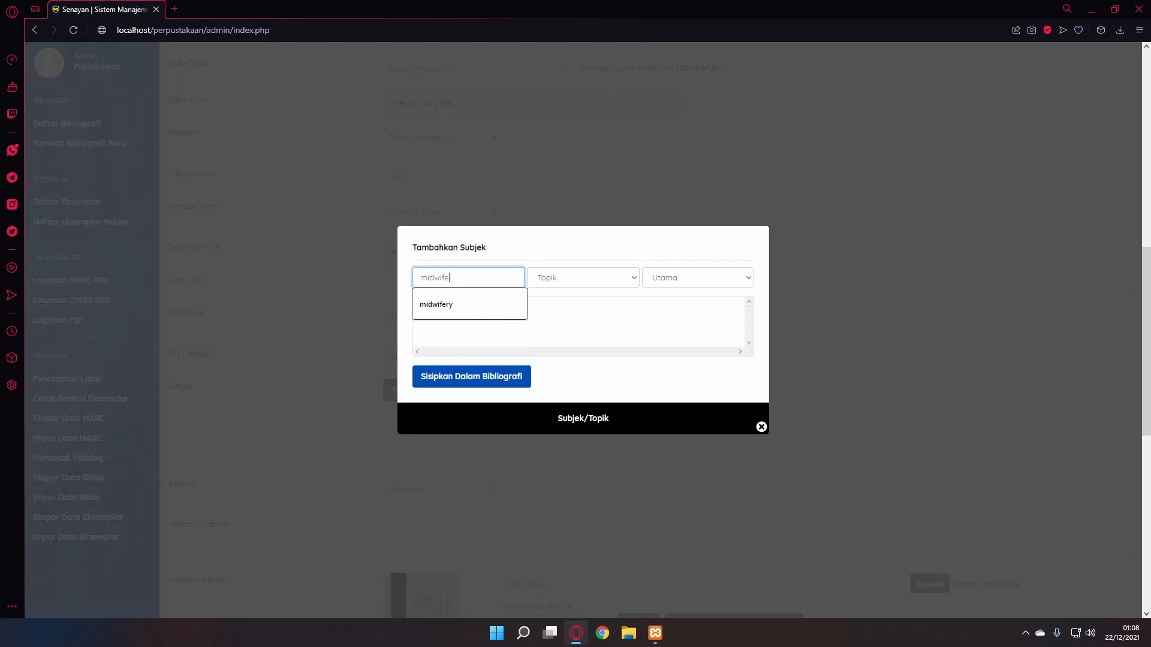
pyautogui.press('Down')
pyautogui.press('Return')
pyautogui.click(471, 377)
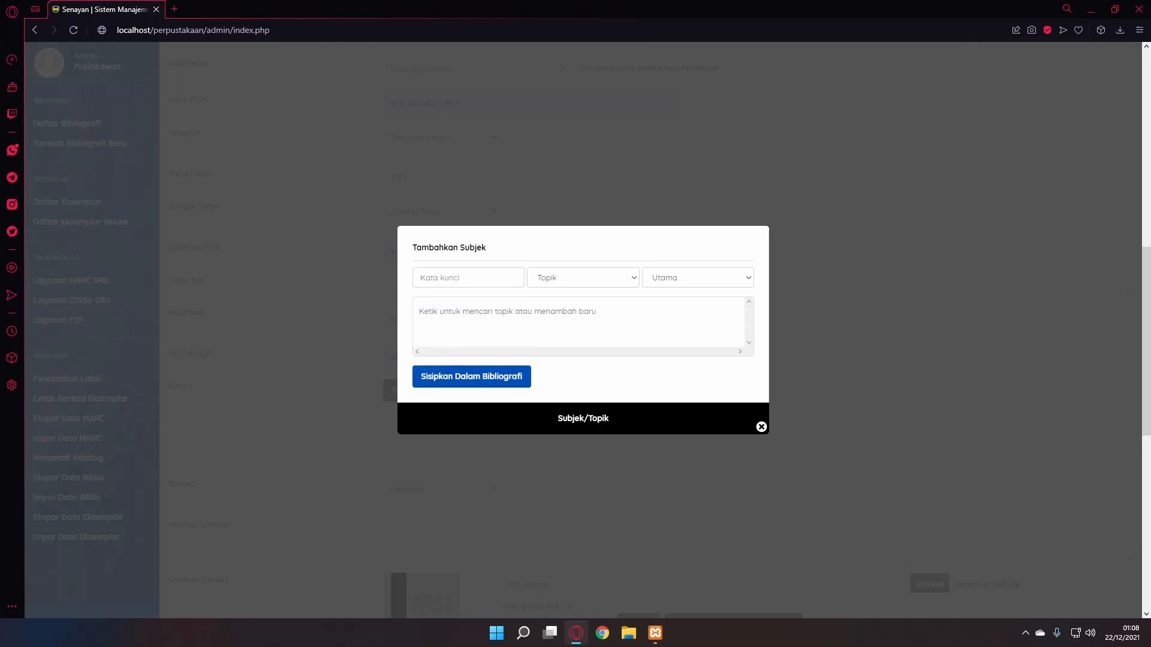
# - Keep the record's language set to Indonesia
pyautogui.scroll(-2, 649, 330)
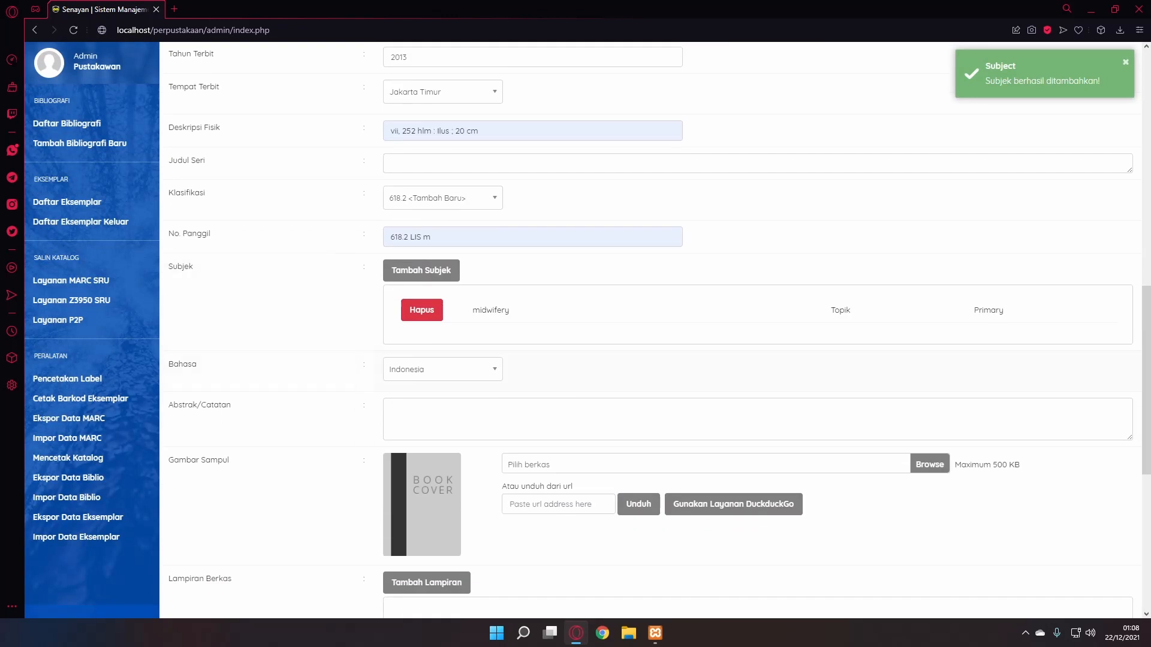
pyautogui.click(443, 369)
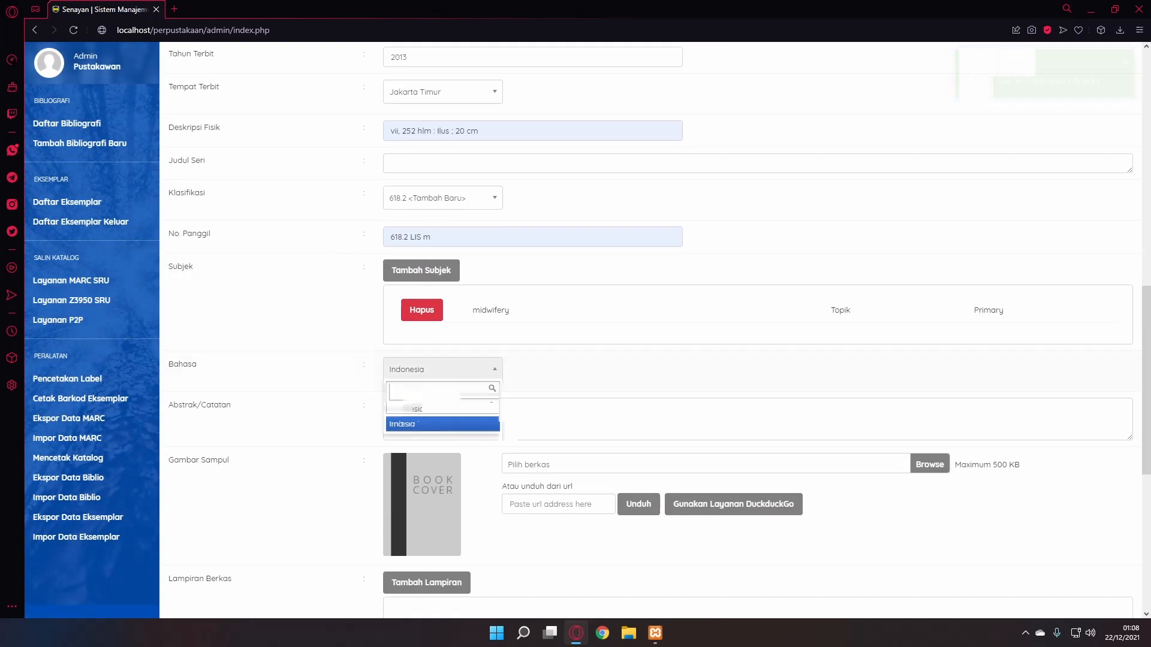
pyautogui.click(401, 423)
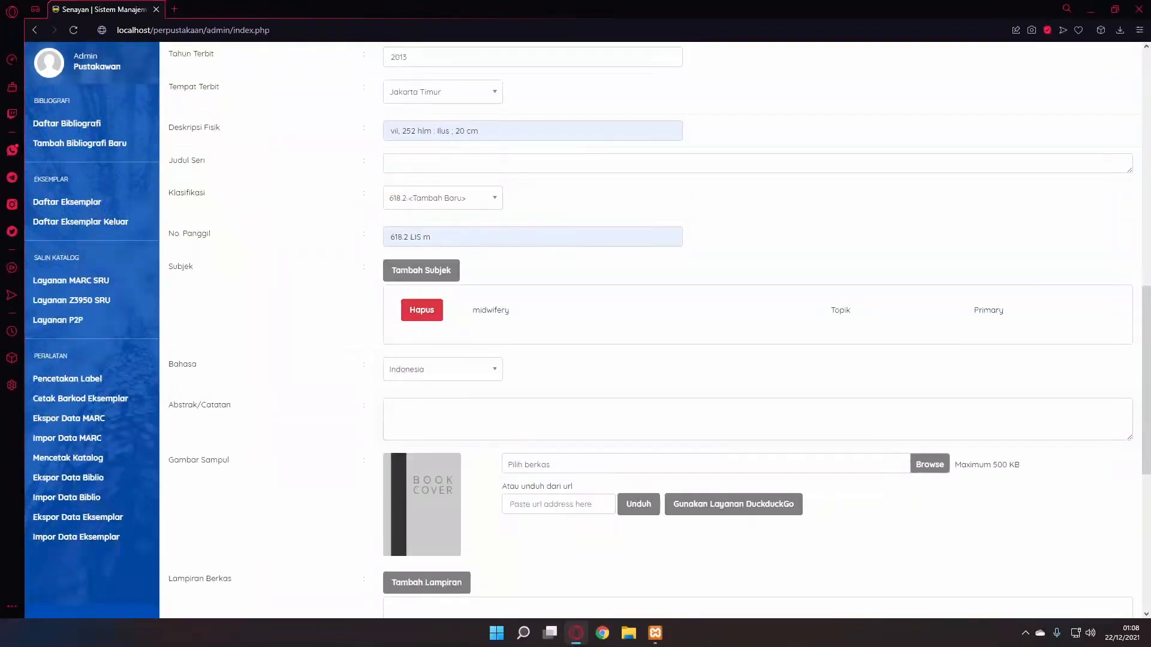
pyautogui.scroll(-1, 368, 589)
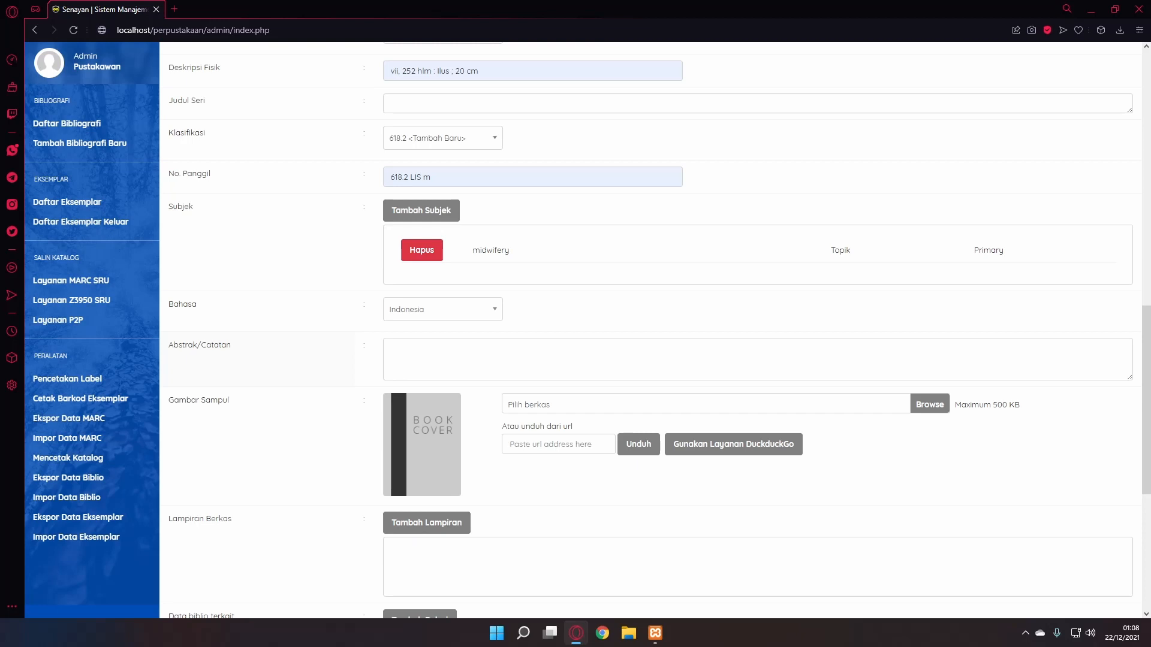
# - Save the completed midwifery module record with Simpan at the bottom of the form
pyautogui.scroll(-1, 653, 330)
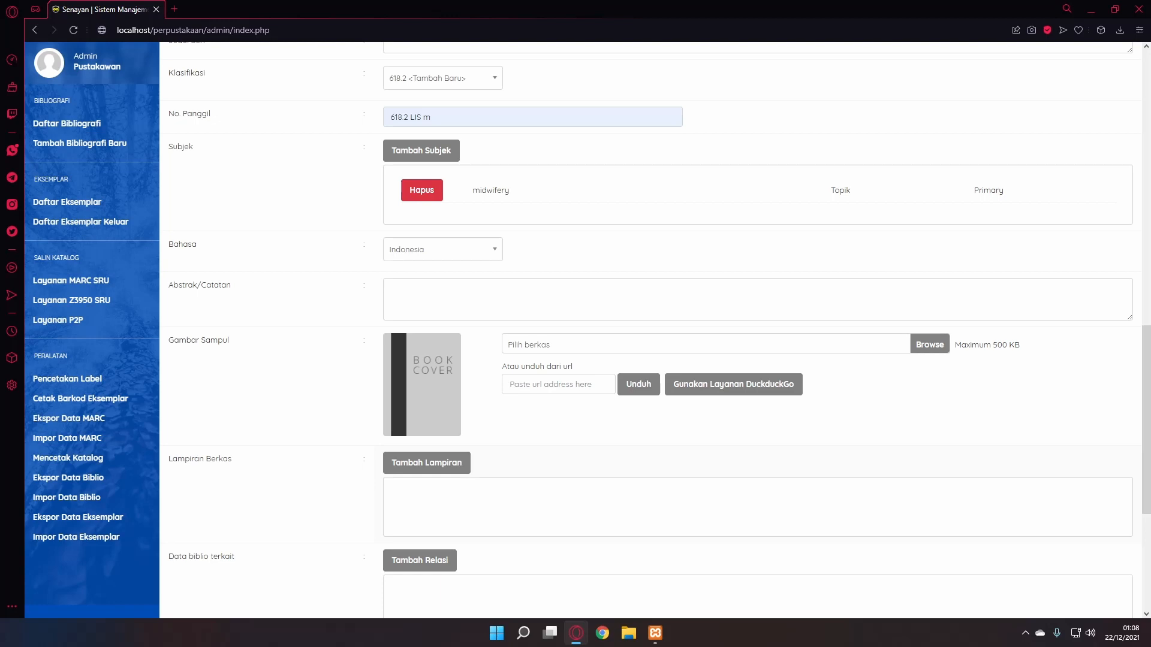
pyautogui.scroll(-1, 659, 331)
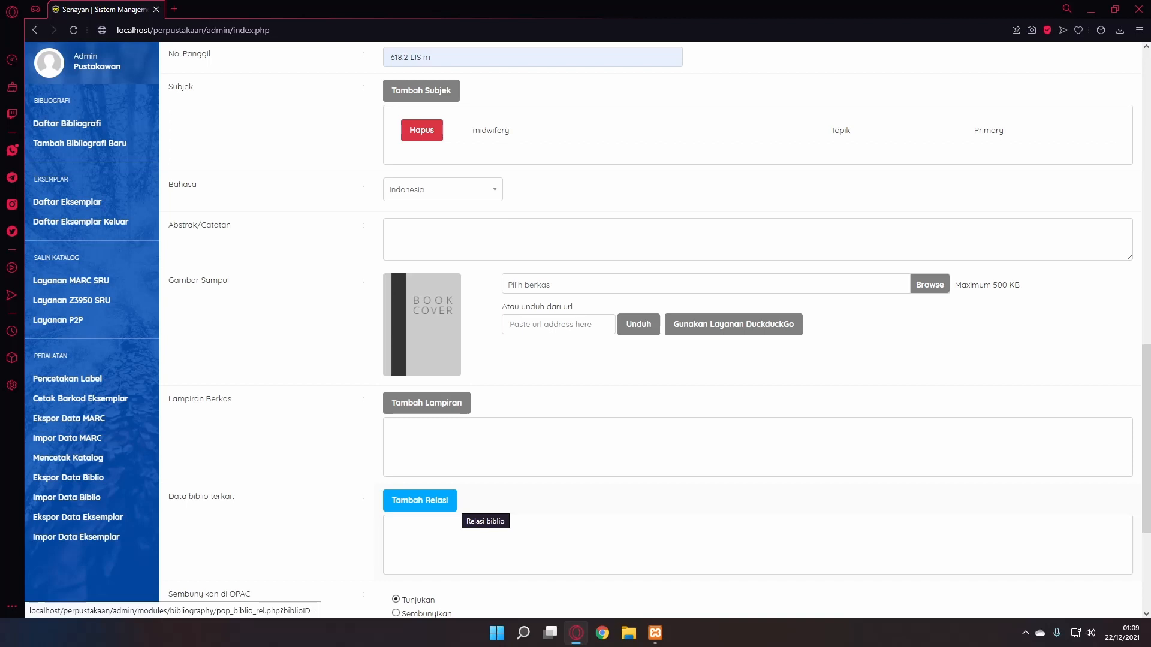
pyautogui.scroll(-3, 456, 506)
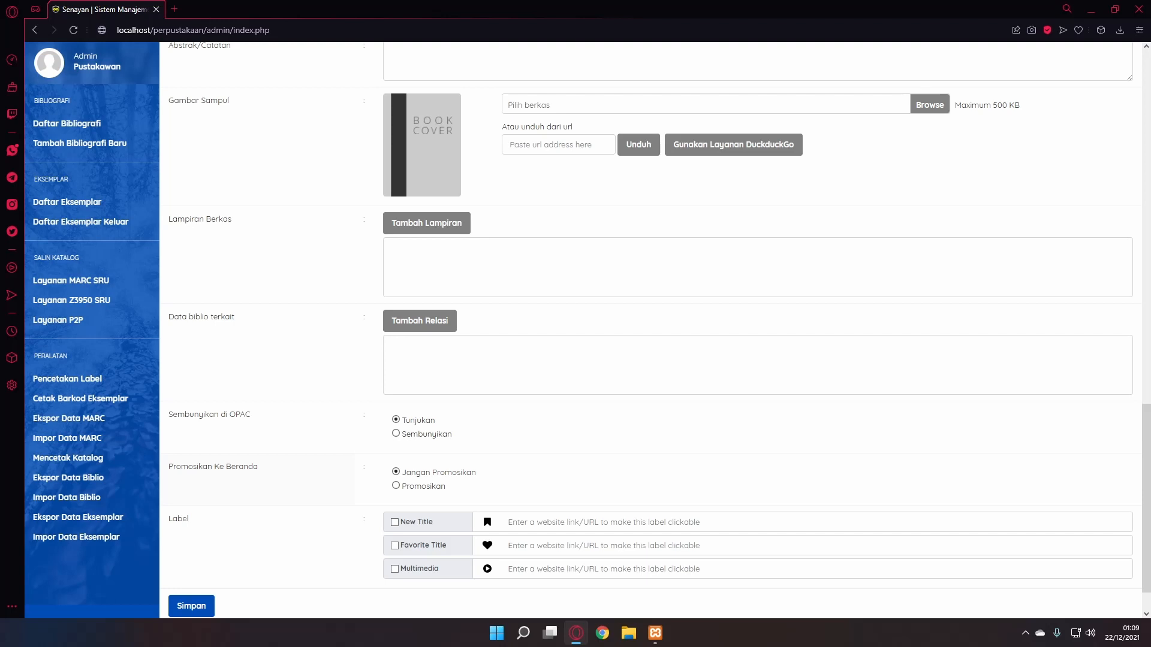
pyautogui.scroll(-2, 650, 330)
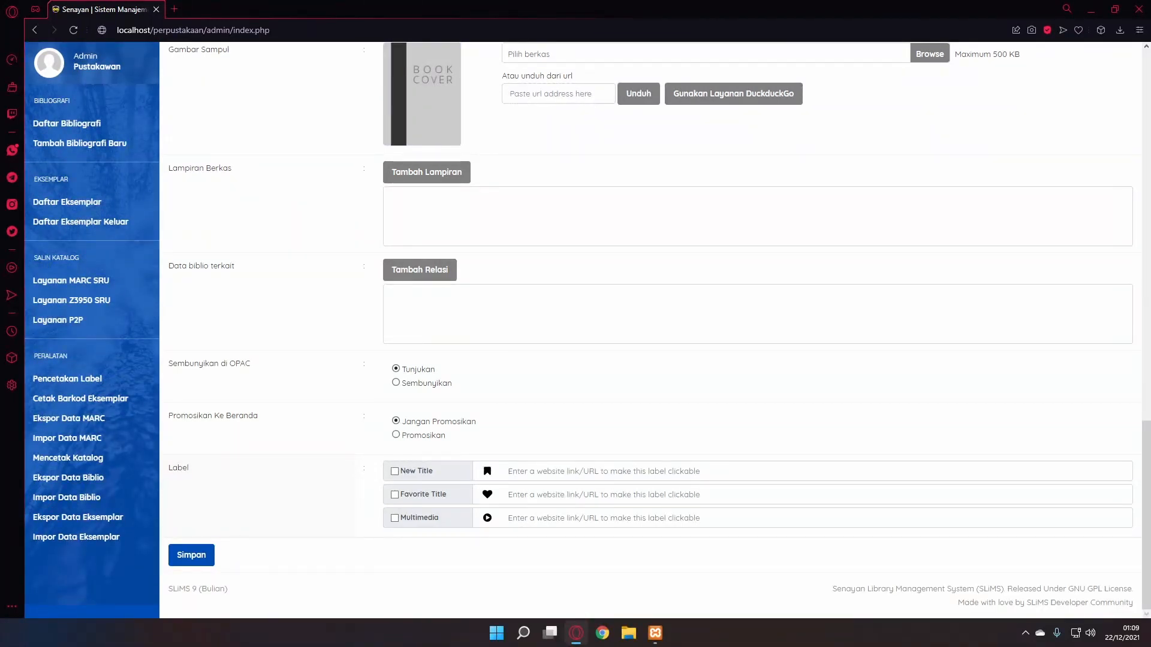
pyautogui.scroll(3, 650, 329)
pyautogui.scroll(-3, 650, 330)
pyautogui.click(191, 555)
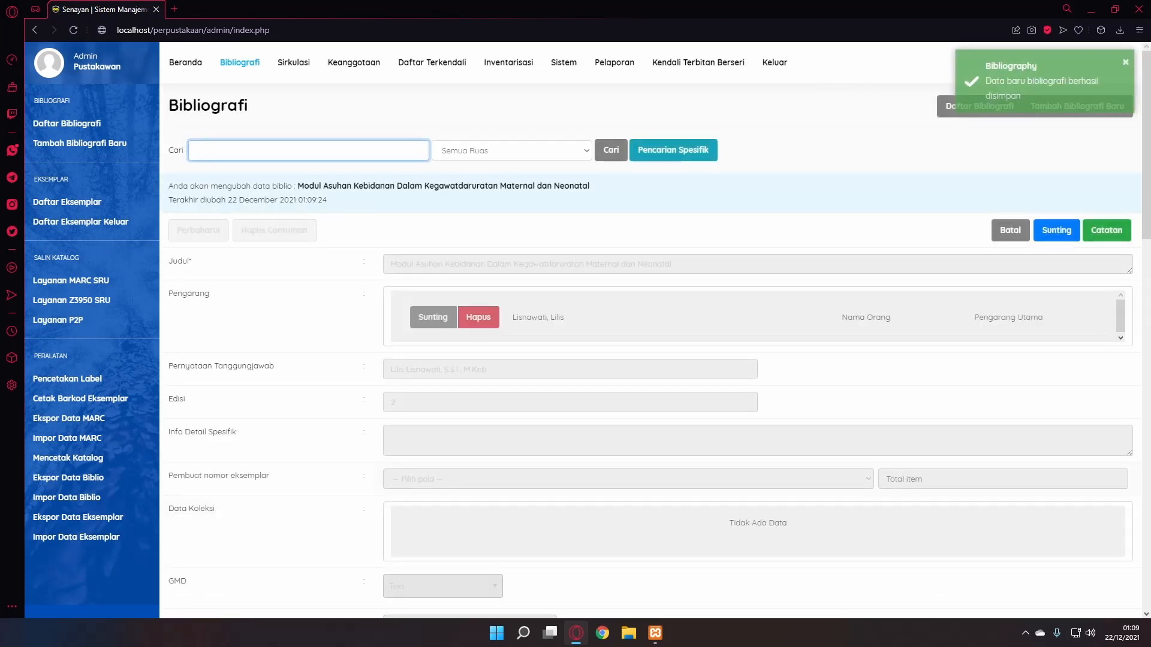
# - Export the bibliography data with column names in the first row as senayan_biblio_export.csv, and open it
pyautogui.click(67, 123)
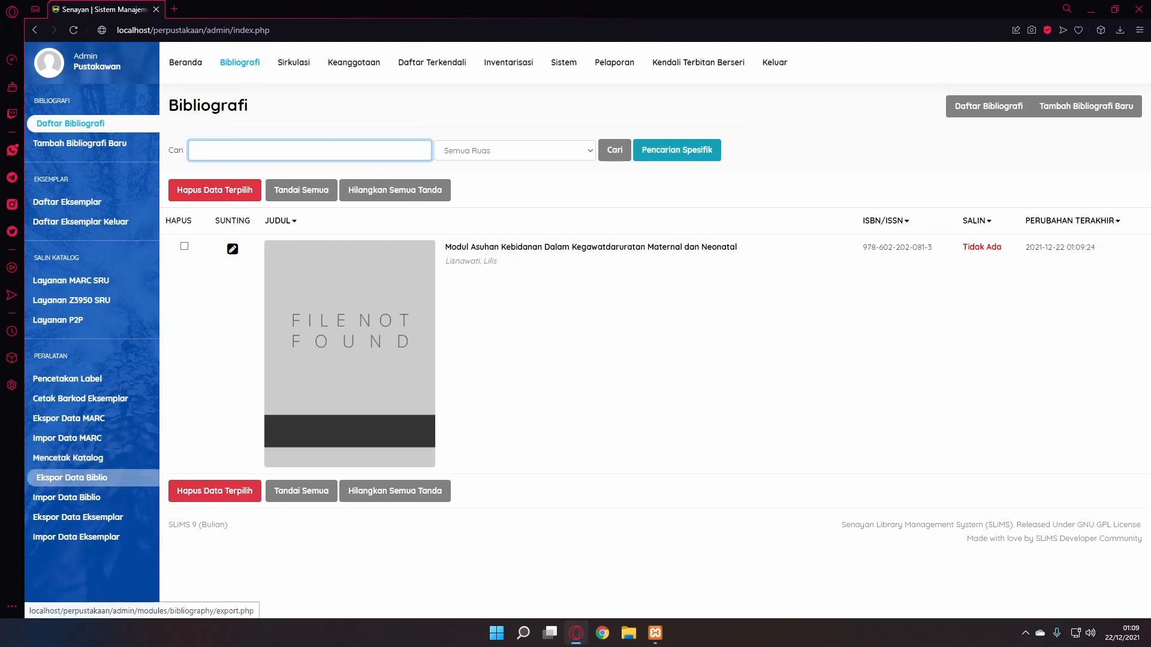
pyautogui.click(71, 477)
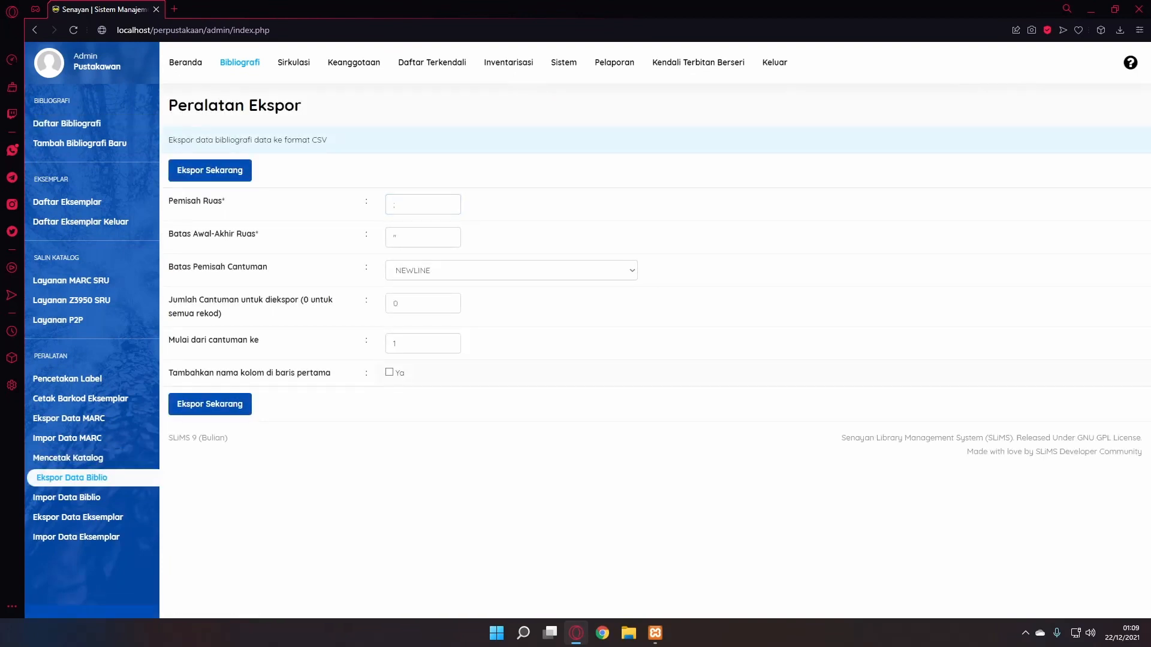
pyautogui.click(210, 404)
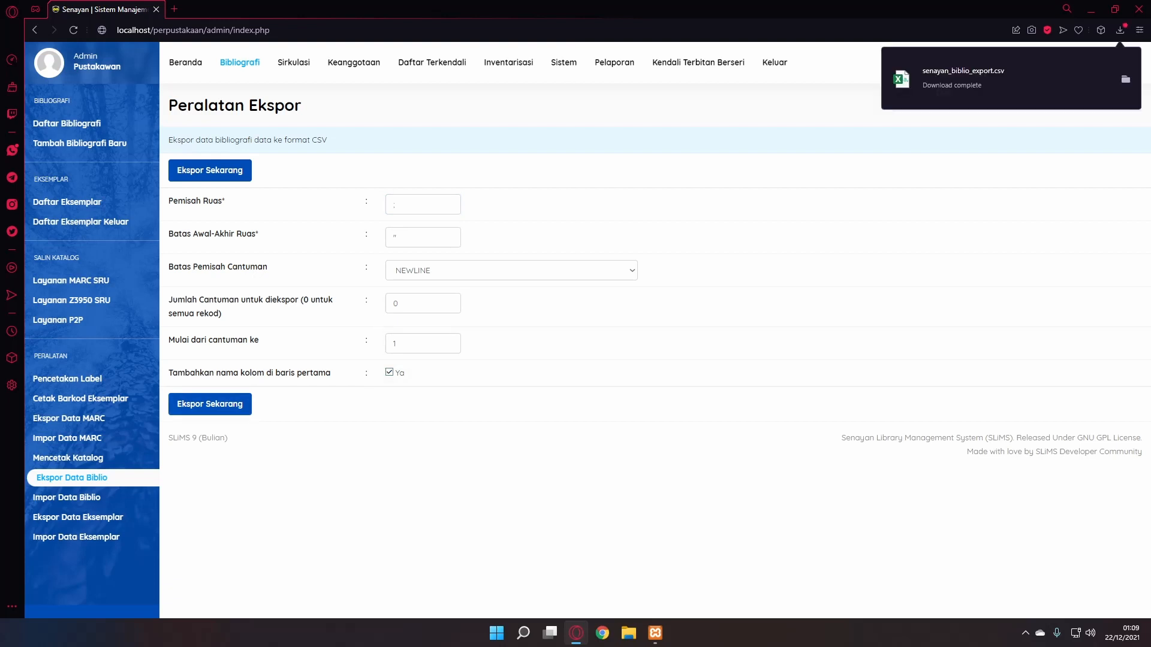
pyautogui.click(963, 78)
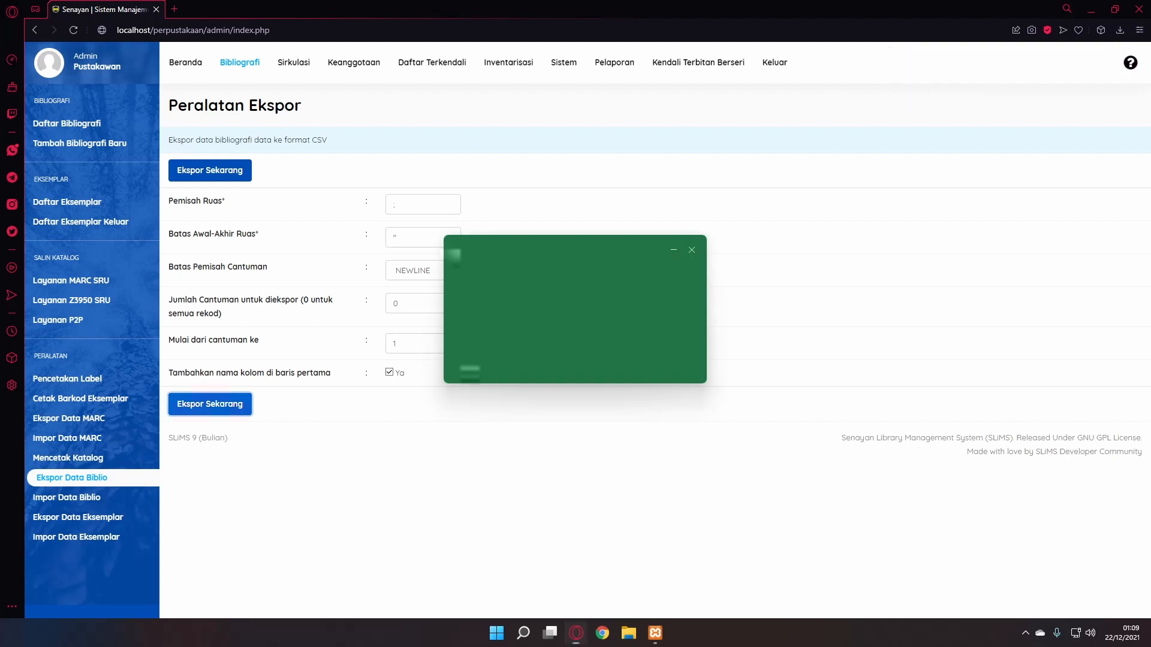